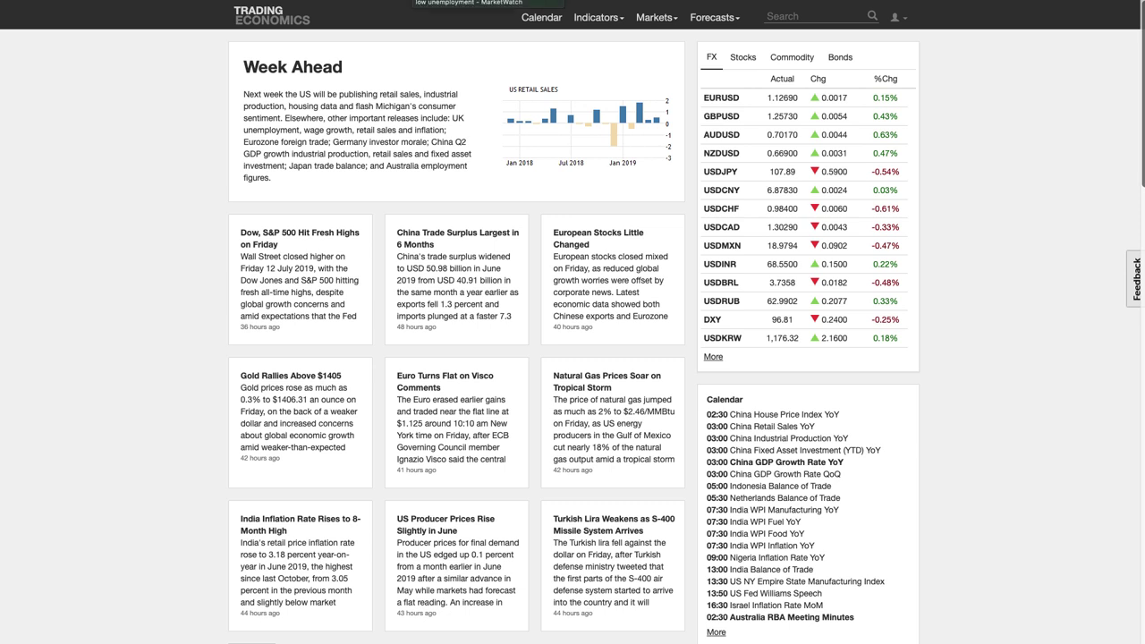
# Step: Open the MarketWatch article on the Fed cutting rates despite low unemployment and examine the reasons and criticism given for easing
pyautogui.click(489, 2)
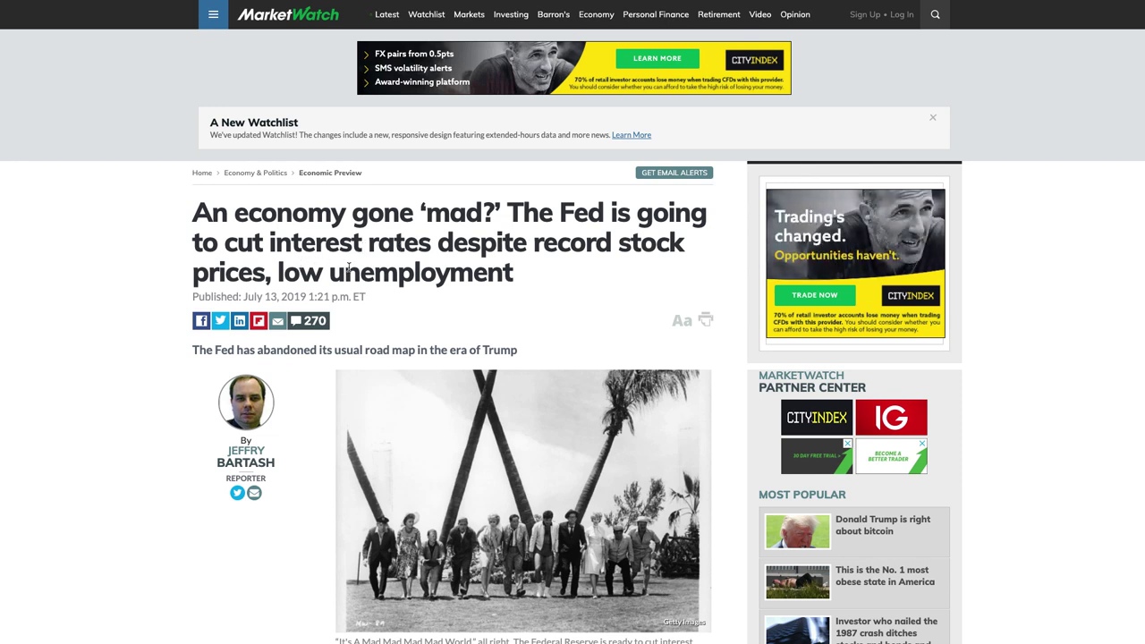
pyautogui.scroll(-2, 493, 298)
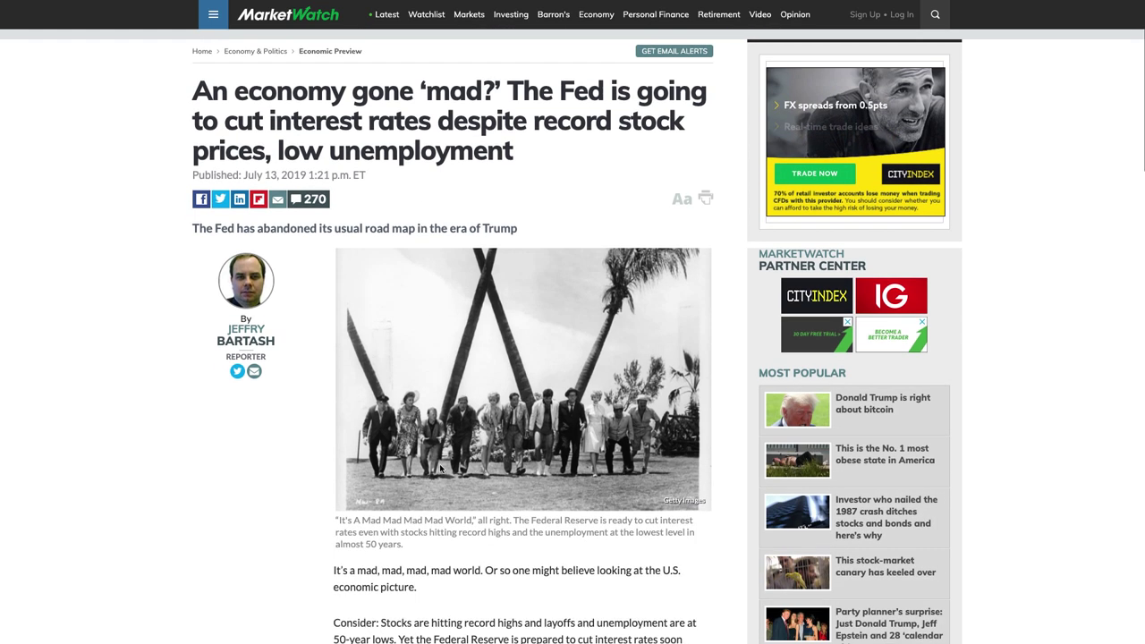
pyautogui.scroll(-2, 440, 511)
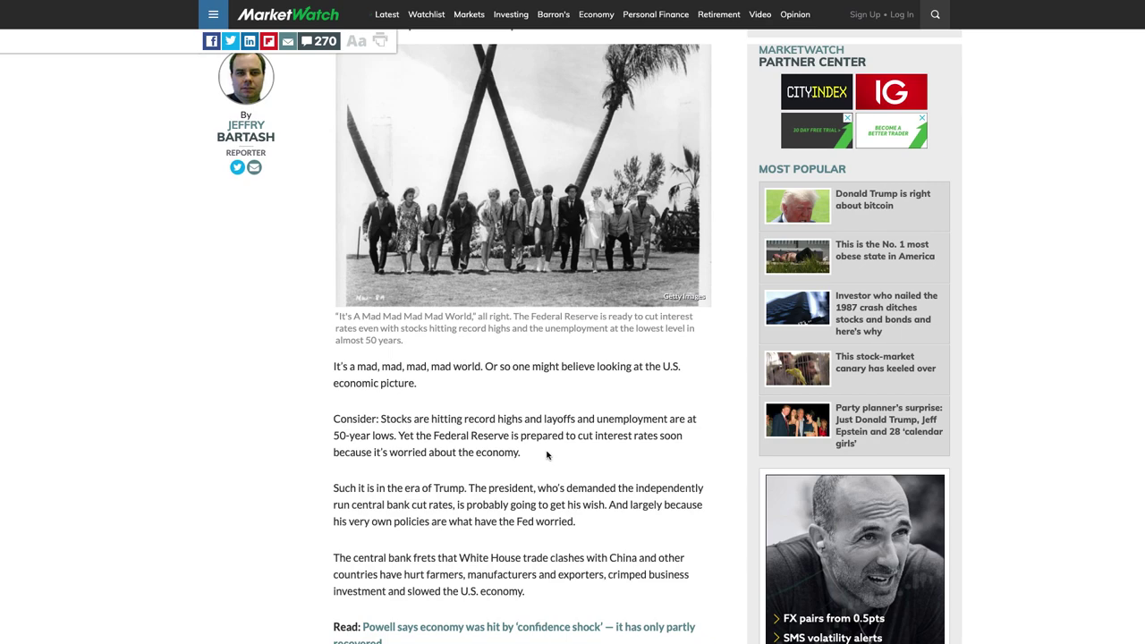
pyautogui.scroll(-5, 549, 431)
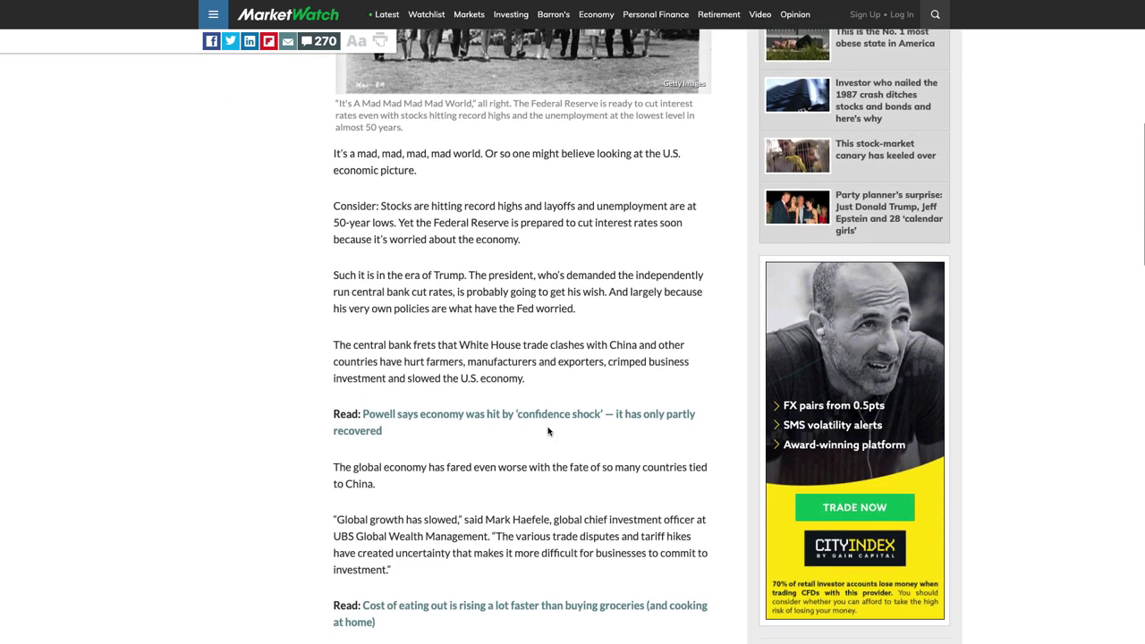
pyautogui.scroll(-3, 548, 431)
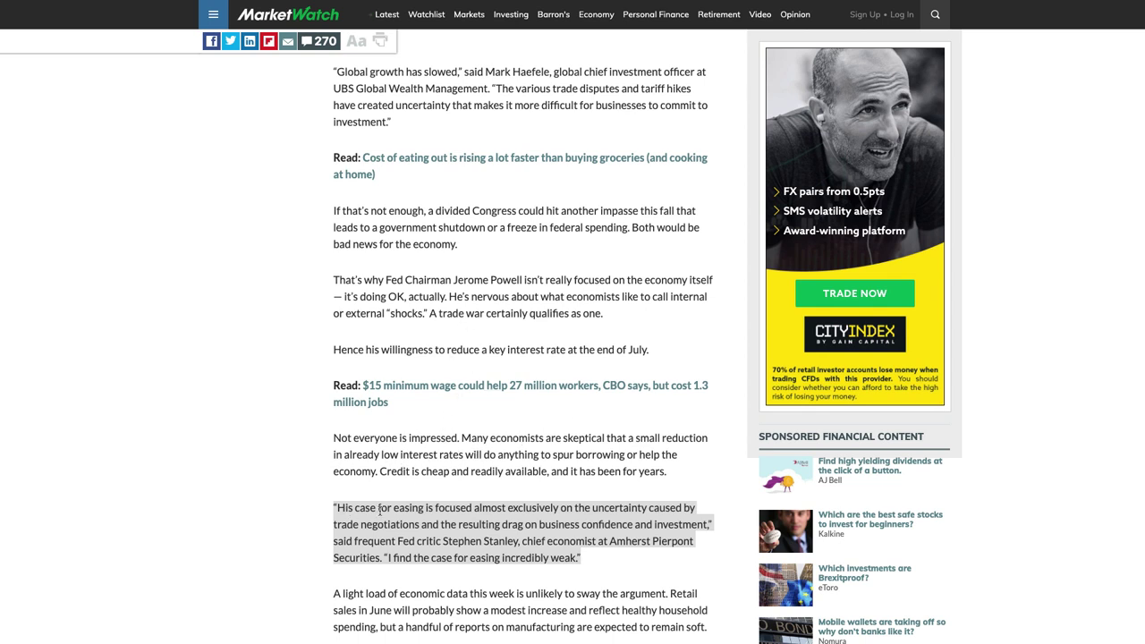
pyautogui.scroll(-1, 381, 511)
pyautogui.scroll(-1, 405, 472)
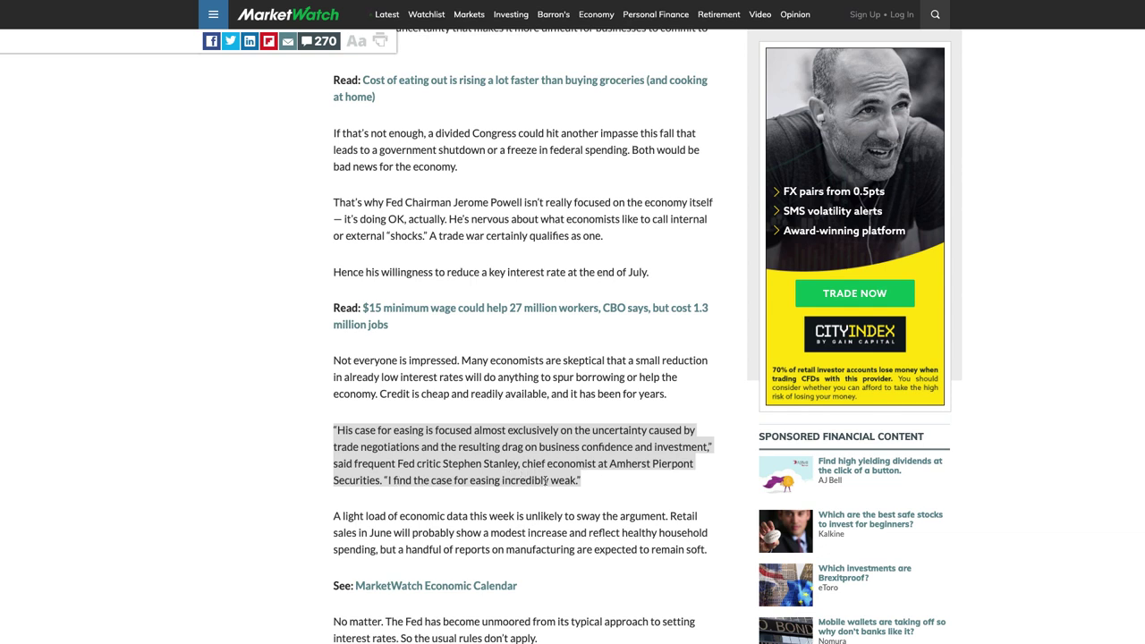
pyautogui.scroll(10, 547, 480)
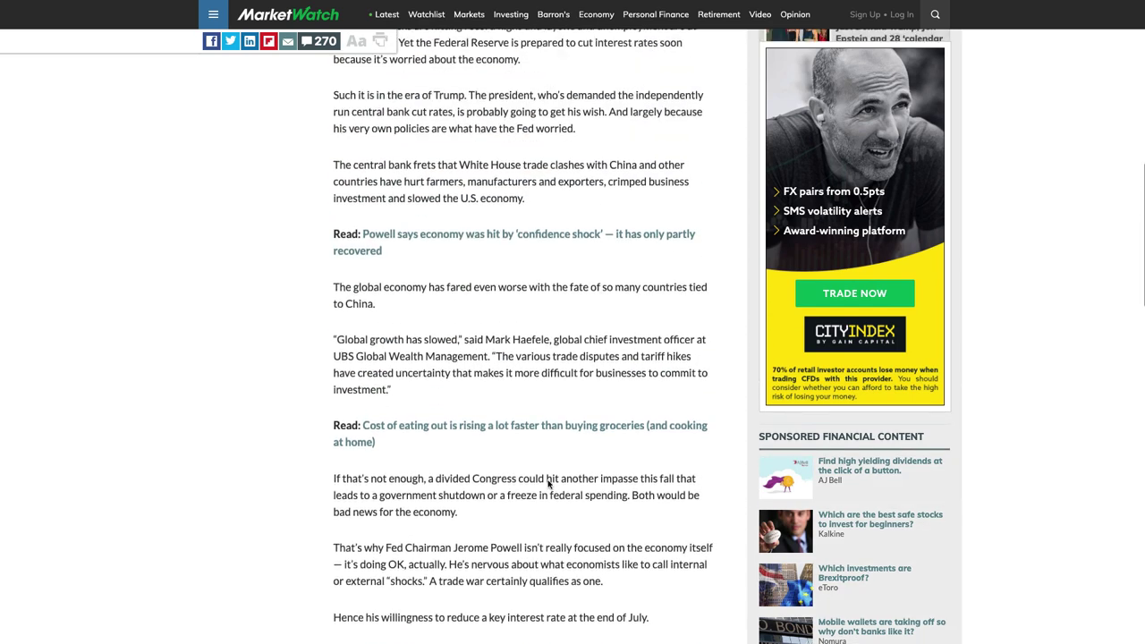
pyautogui.scroll(-1, 549, 483)
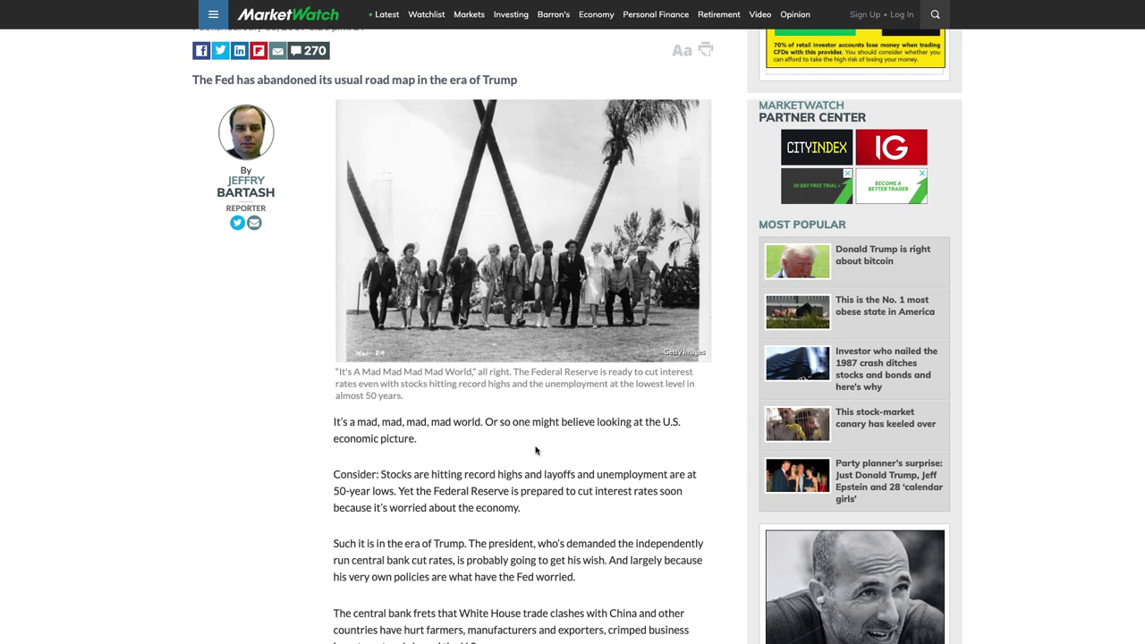
pyautogui.scroll(3, 537, 452)
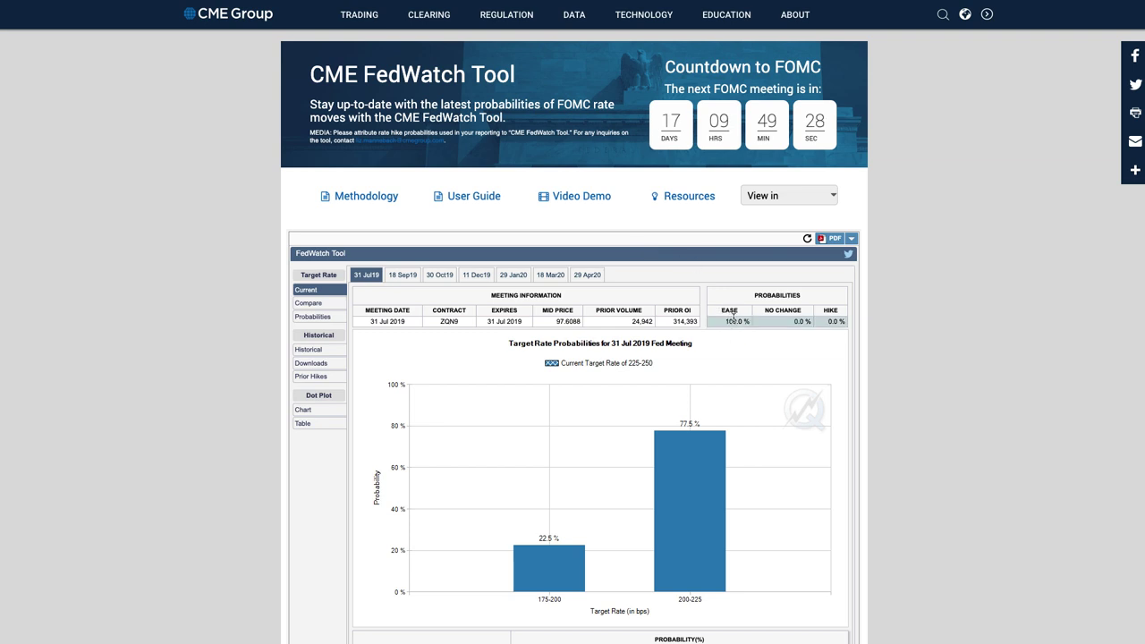
# Step: Examine the CME FedWatch target rate probabilities for the 31 Jul 2019 Fed meeting, including the chart and probability table
pyautogui.scroll(-2, 701, 483)
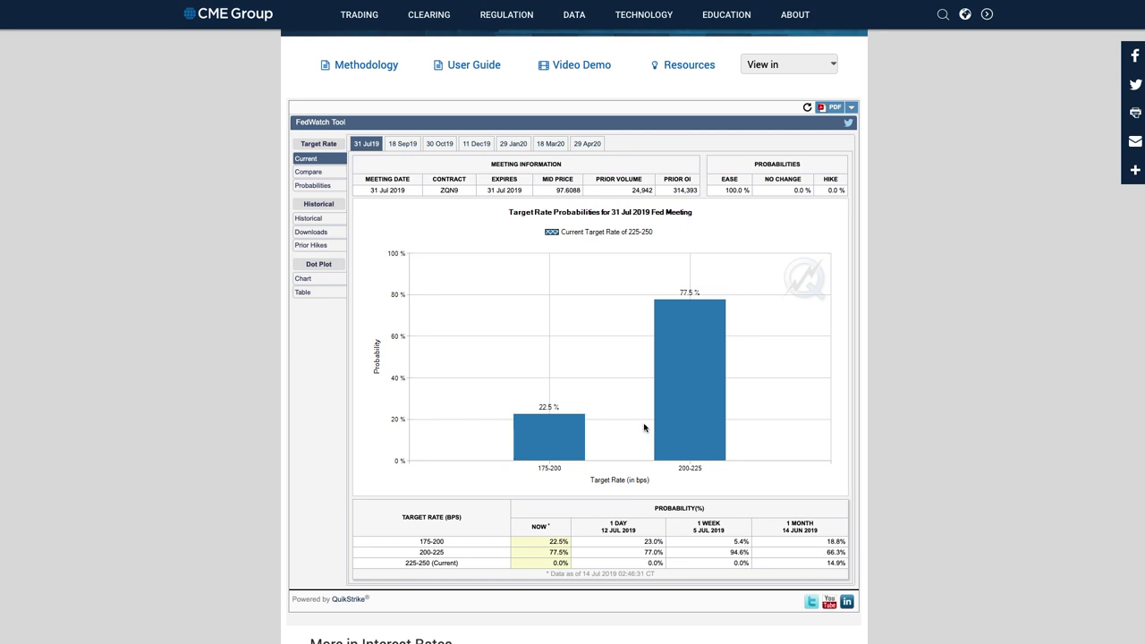
pyautogui.scroll(1, 680, 322)
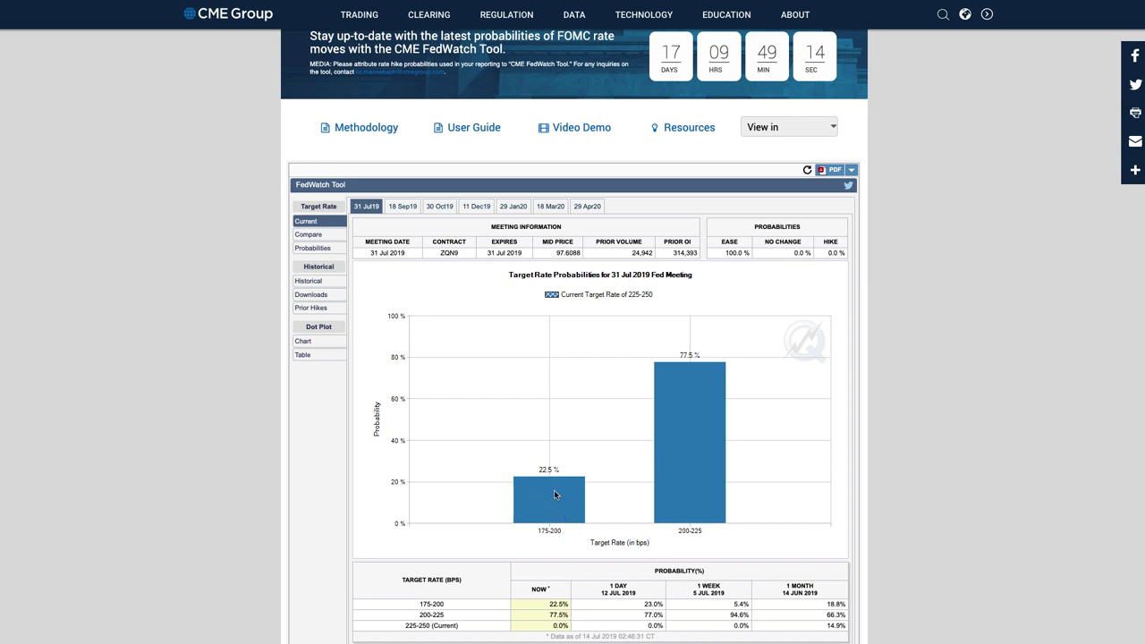
pyautogui.scroll(2, 554, 495)
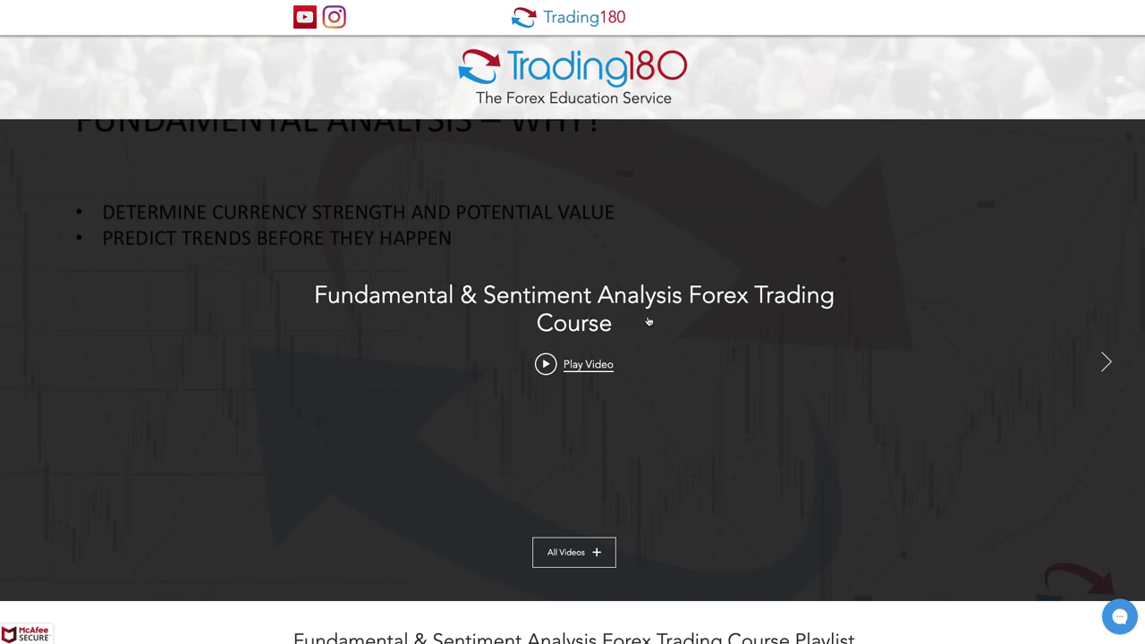
# Step: Show all videos of the Trading180 Fundamental & Sentiment Analysis course and look through the course playlist
pyautogui.scroll(-2, 608, 532)
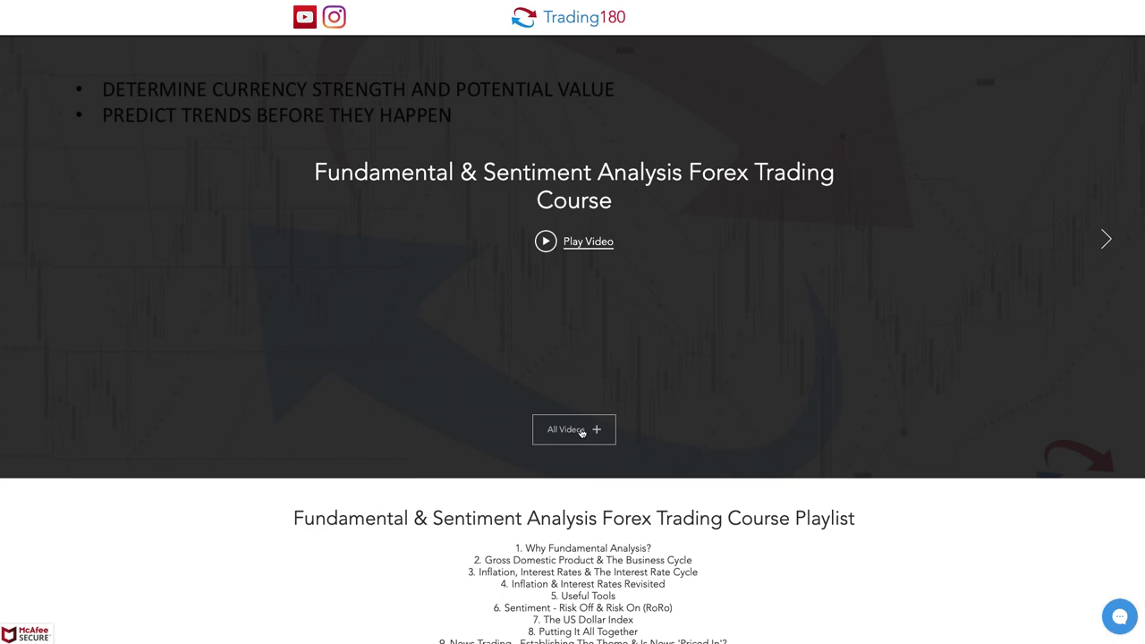
pyautogui.click(580, 431)
pyautogui.scroll(-2, 563, 447)
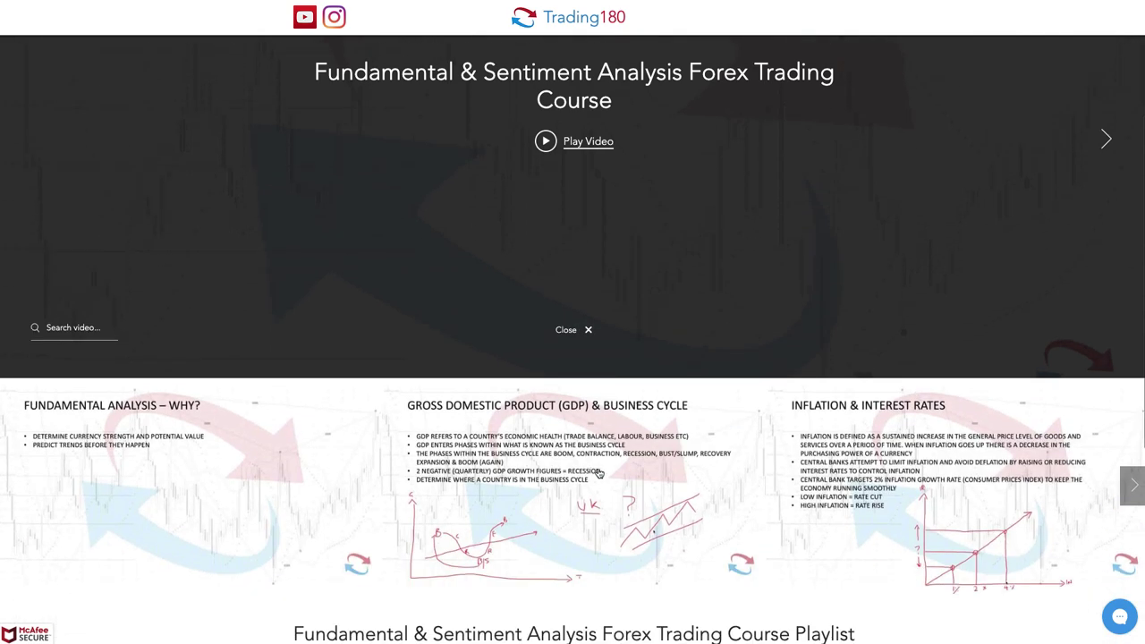
pyautogui.scroll(-2, 550, 456)
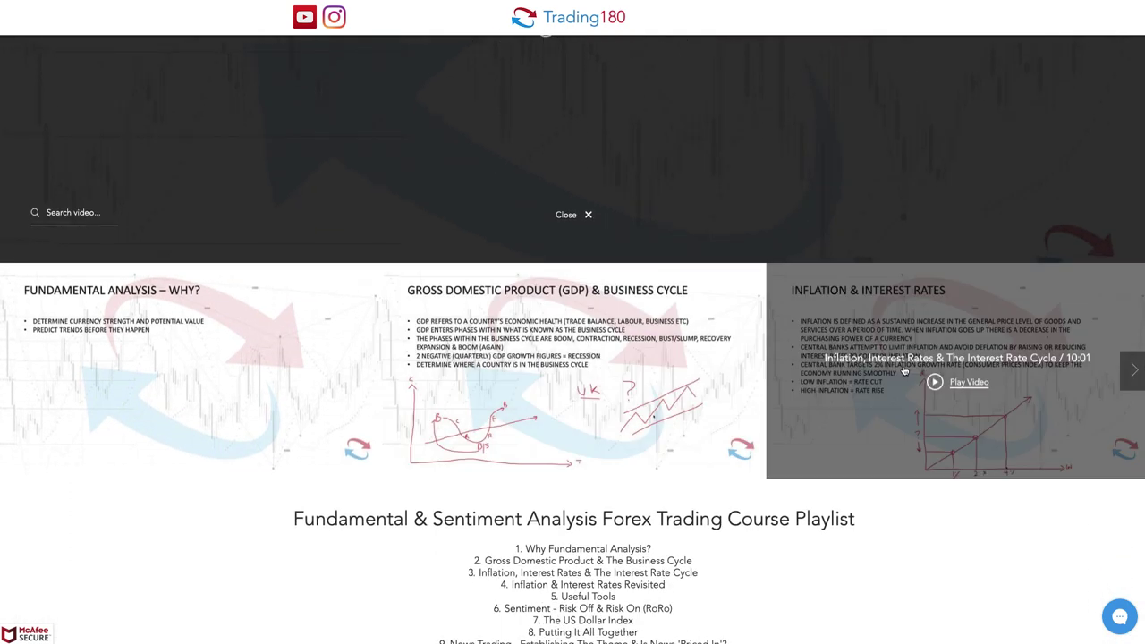
pyautogui.scroll(-2, 733, 421)
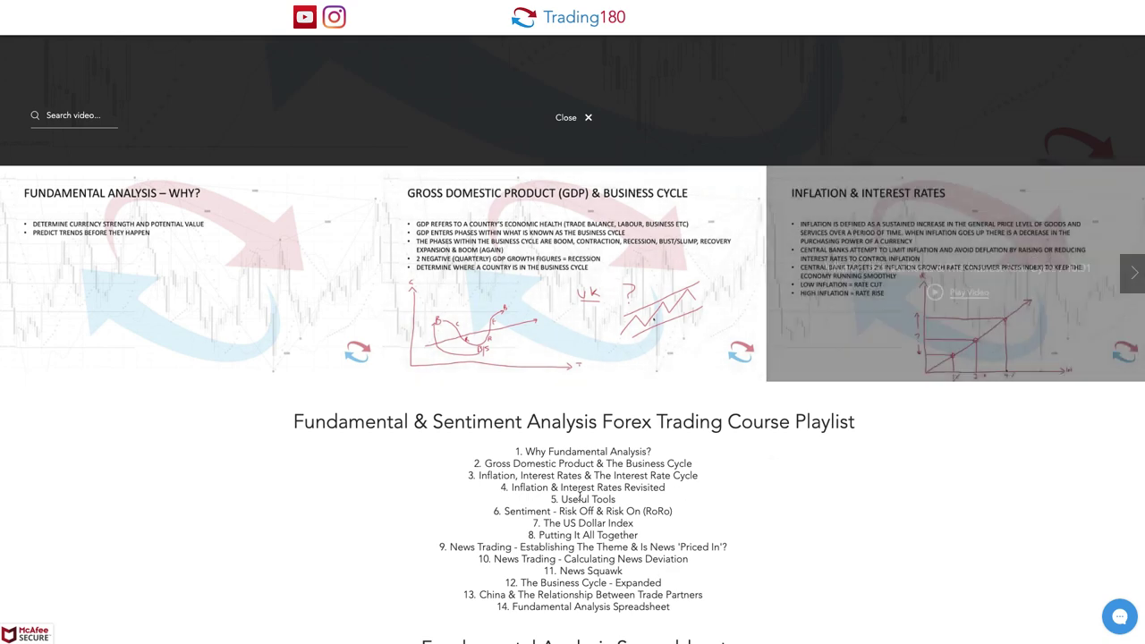
pyautogui.scroll(-2, 605, 466)
pyautogui.scroll(2, 608, 467)
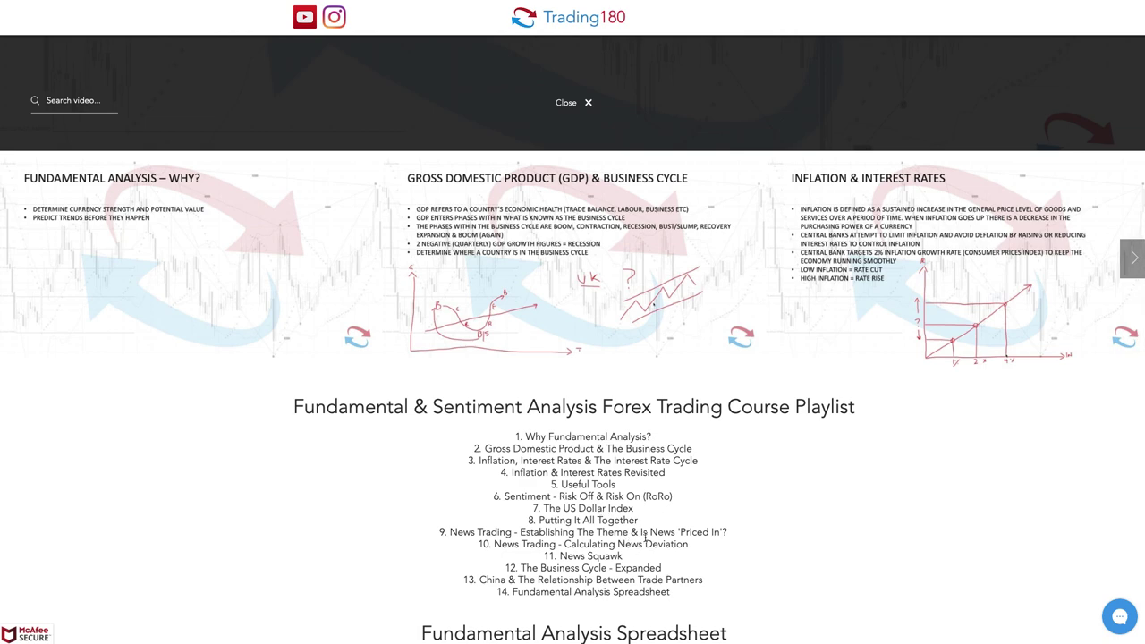
pyautogui.scroll(8, 650, 499)
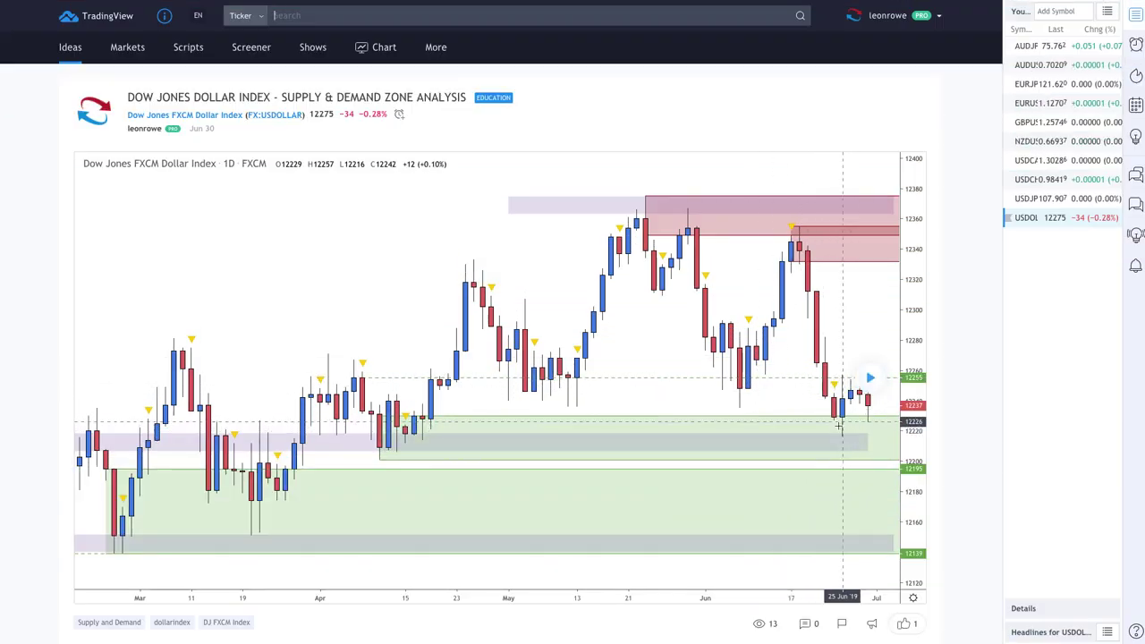
# Step: Play the published Dow Jones Dollar Index supply and demand zone analysis
pyautogui.click(871, 378)
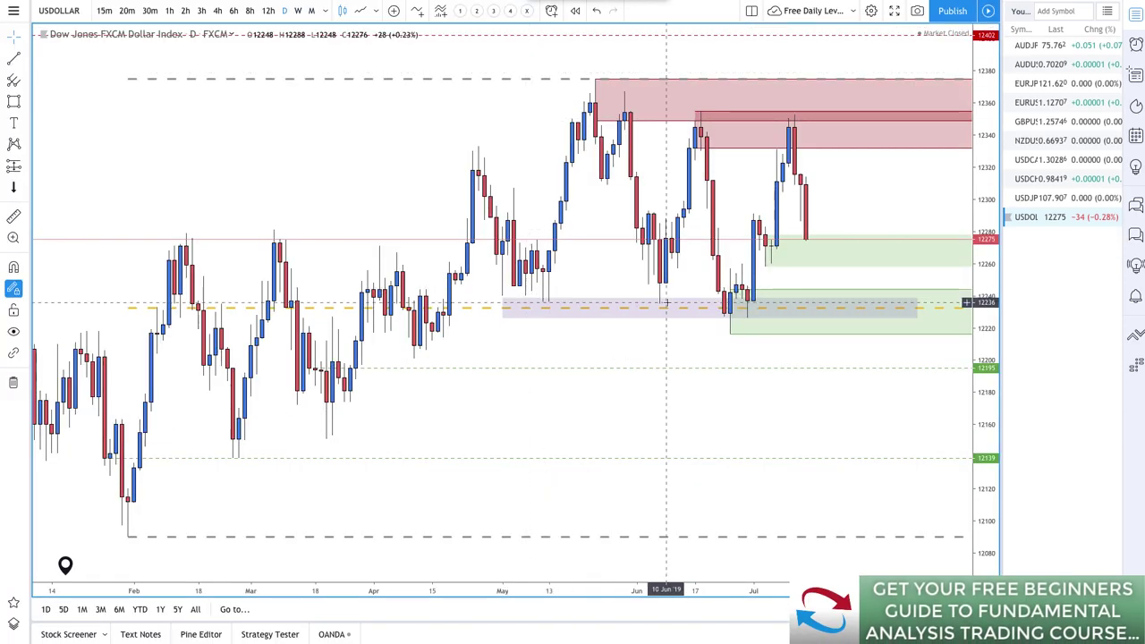
# Step: Brush three projected price arrows on the daily dollar index chart: up into the red supply zone and down, and bounces from both green demand zones
pyautogui.scroll(5, 667, 304)
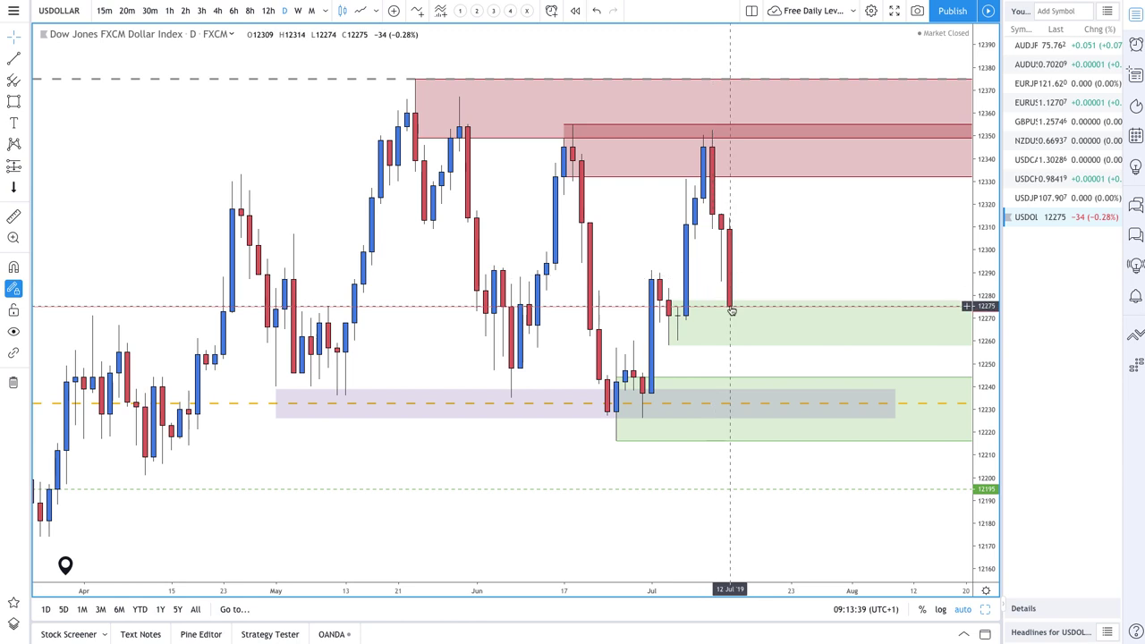
pyautogui.click(27, 105)
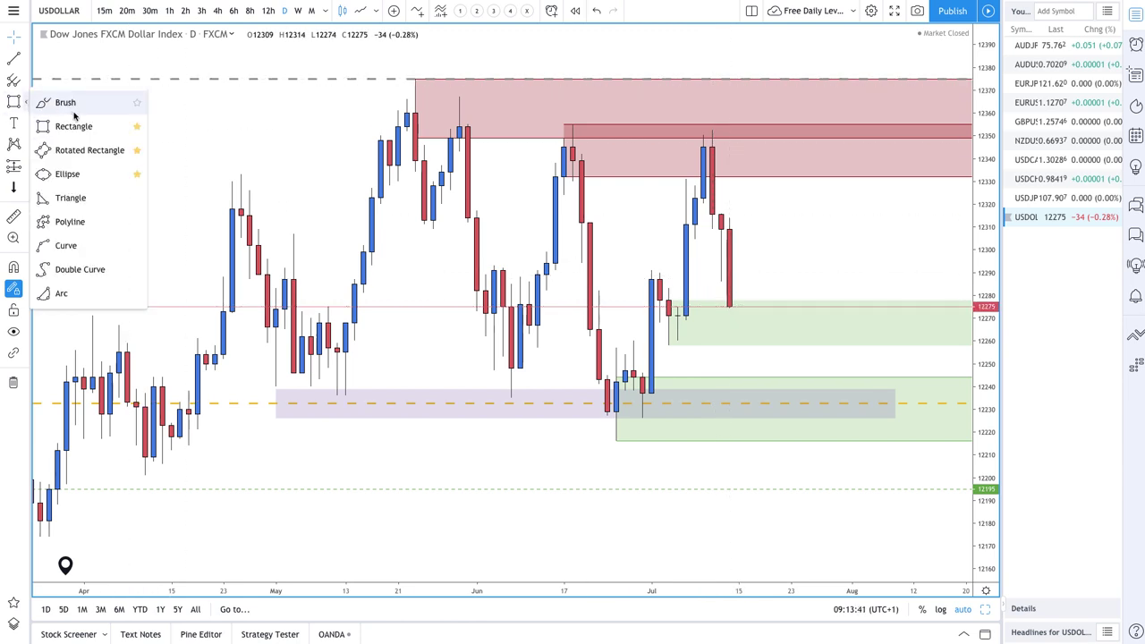
pyautogui.click(59, 102)
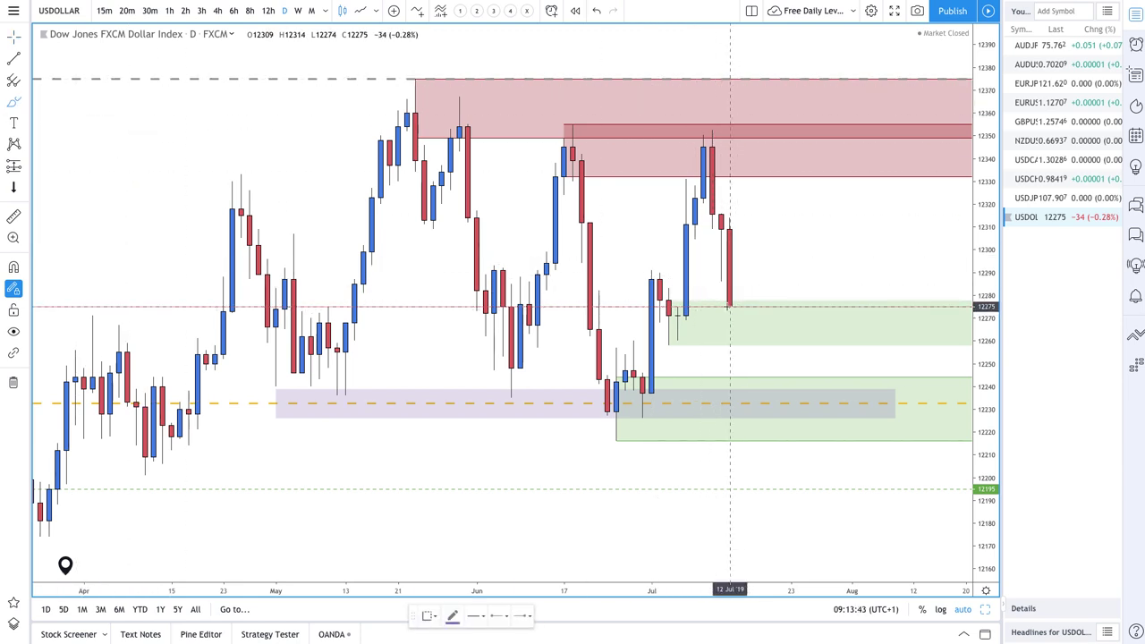
pyautogui.moveTo(730, 299)
pyautogui.mouseDown()
pyautogui.moveTo(793, 166)
pyautogui.moveTo(850, 201)
pyautogui.moveTo(852, 189)
pyautogui.mouseUp()
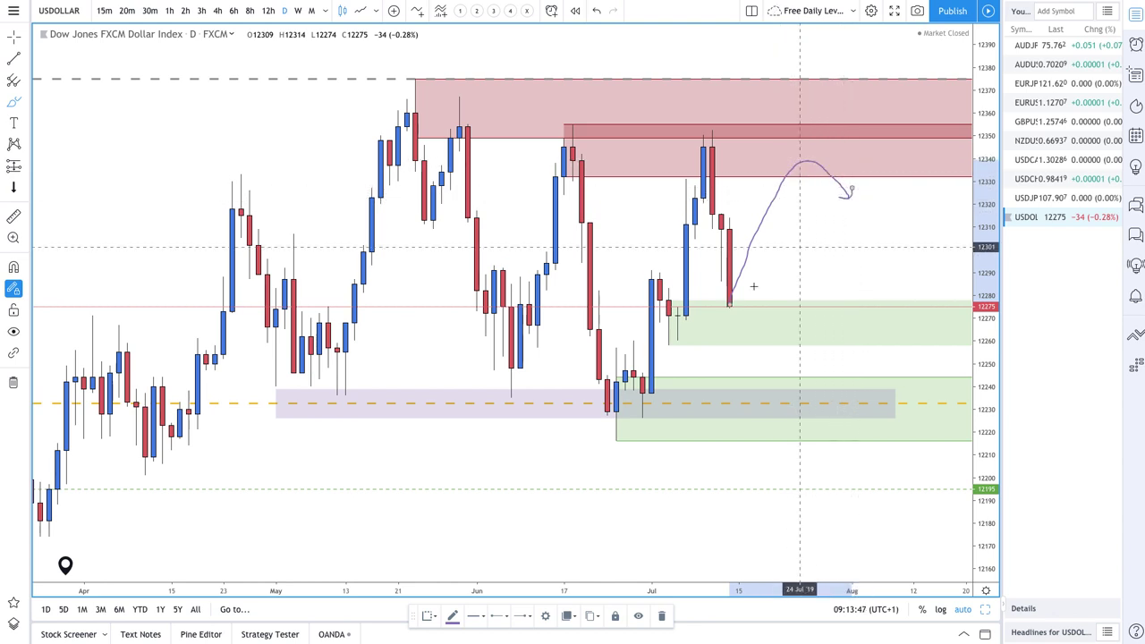
pyautogui.moveTo(737, 319)
pyautogui.mouseDown()
pyautogui.moveTo(810, 285)
pyautogui.moveTo(814, 294)
pyautogui.mouseUp()
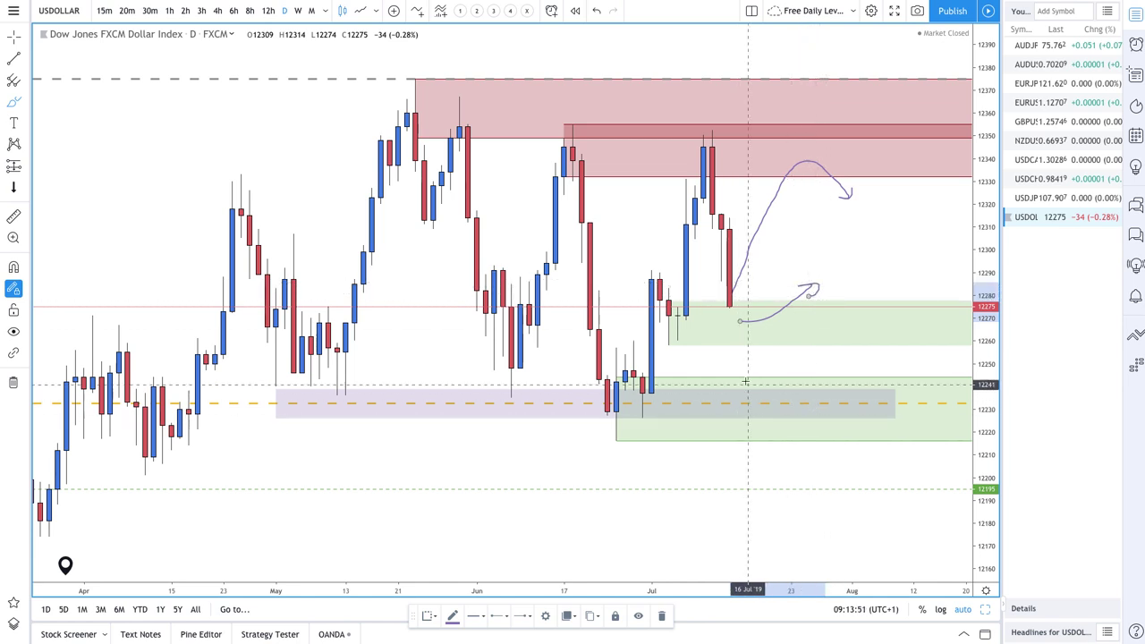
pyautogui.moveTo(743, 385)
pyautogui.mouseDown()
pyautogui.moveTo(745, 399)
pyautogui.moveTo(835, 370)
pyautogui.mouseUp()
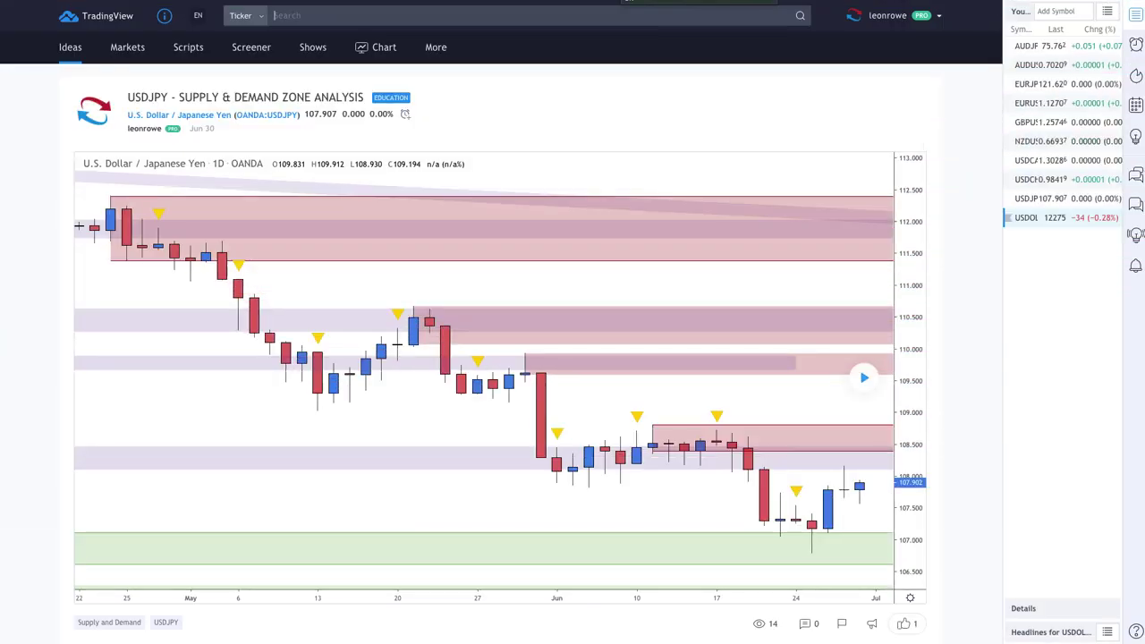
# Step: Play the published USDJPY supply and demand zone analysis, and load the USDJPY daily chart from the watchlist
pyautogui.click(861, 380)
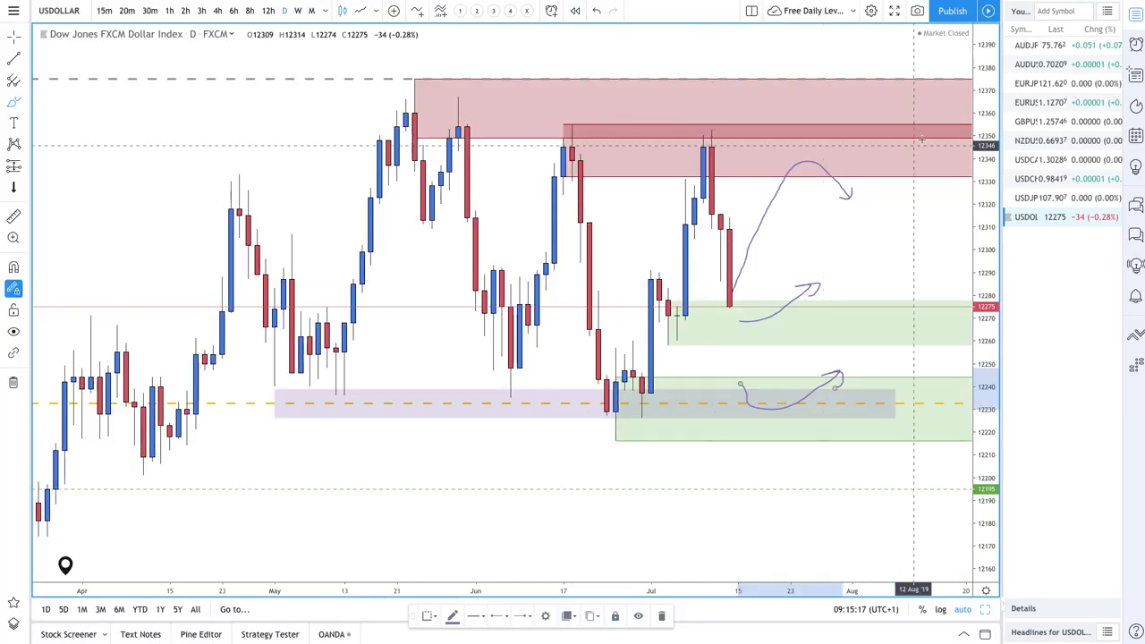
pyautogui.click(1033, 201)
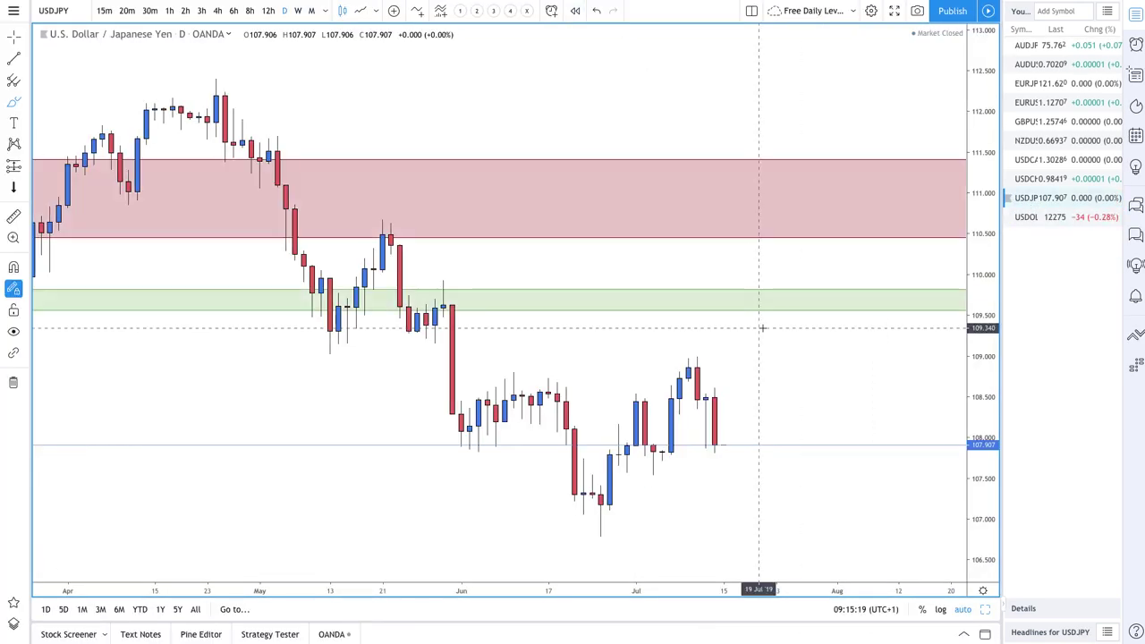
# Step: Draw two USDJPY demand zones with Fib Retracement, at about 107.90 to 107.54 and about 107.30 to 106.79
pyautogui.click(26, 83)
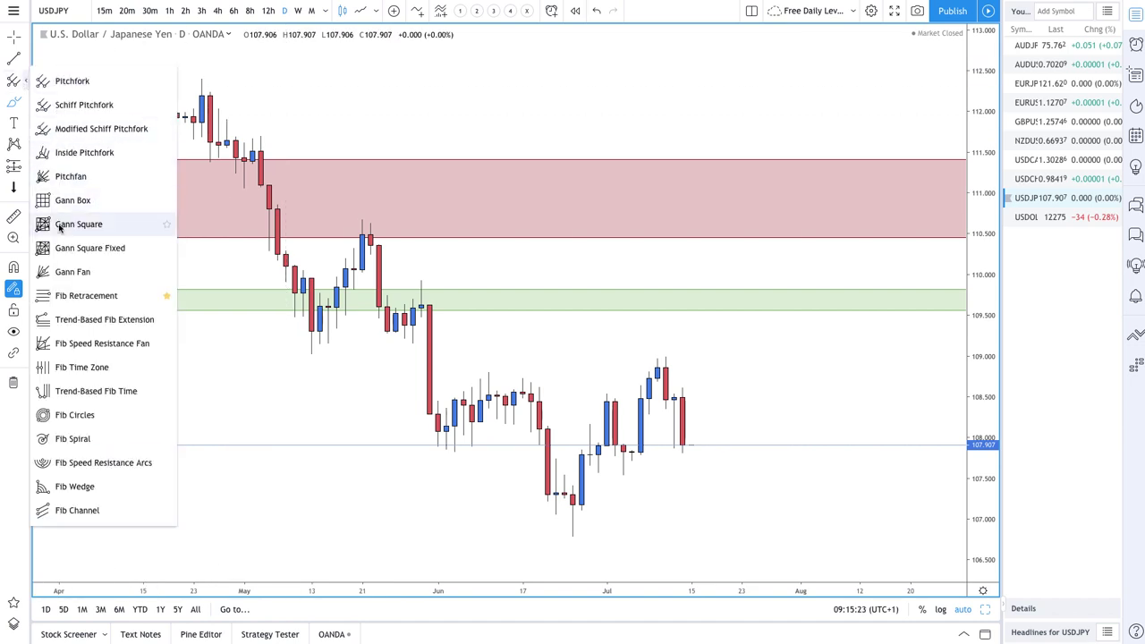
pyautogui.click(68, 295)
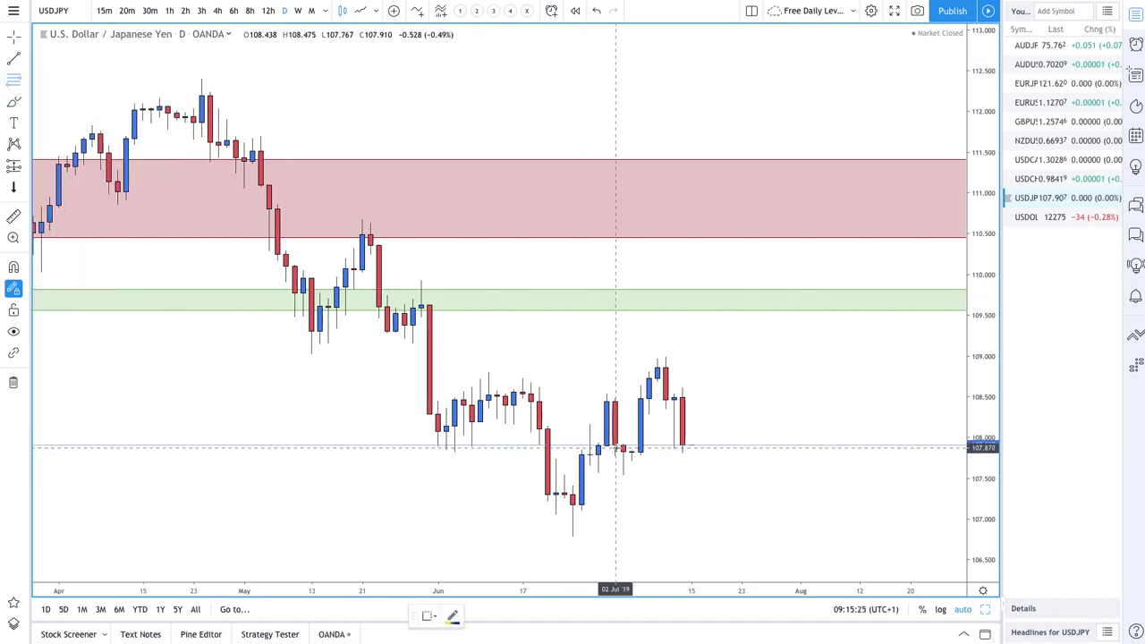
pyautogui.click(623, 445)
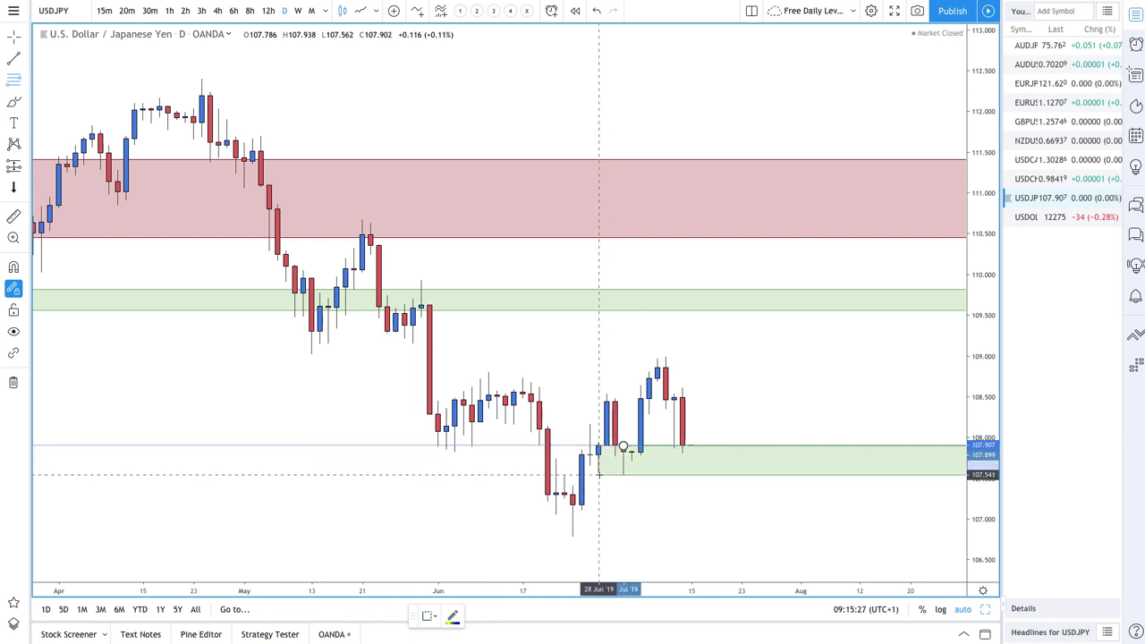
pyautogui.click(598, 474)
pyautogui.click(572, 494)
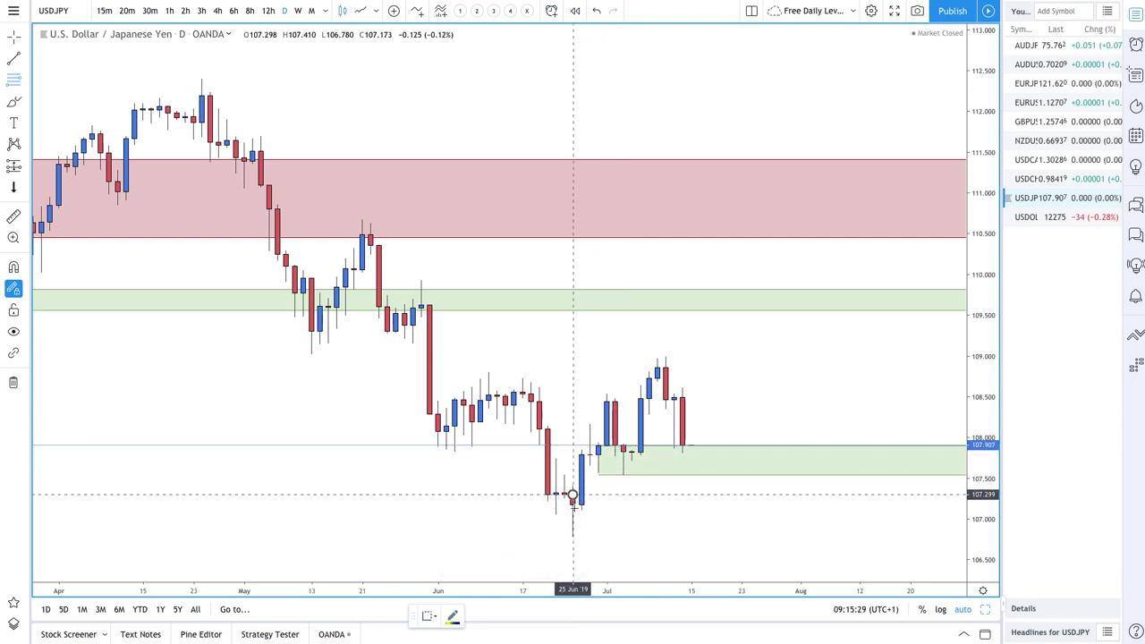
pyautogui.click(589, 535)
pyautogui.scroll(2, 627, 447)
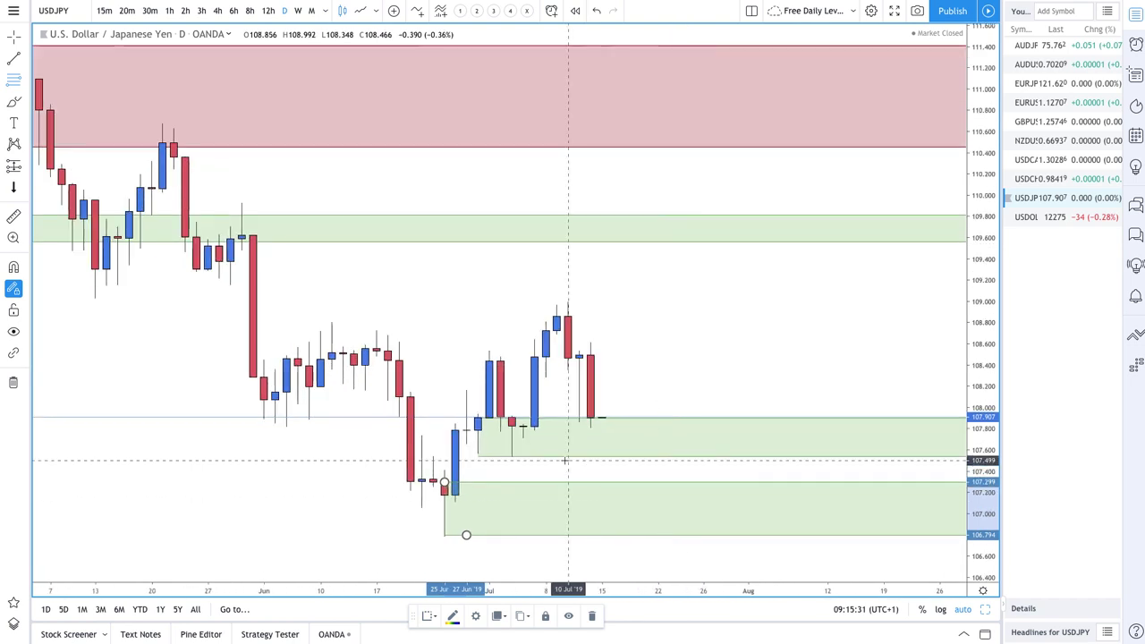
# Step: Add a third Fib Retracement zone and fit it to the July highs, from about 108.99 down to 108.71
pyautogui.click(365, 364)
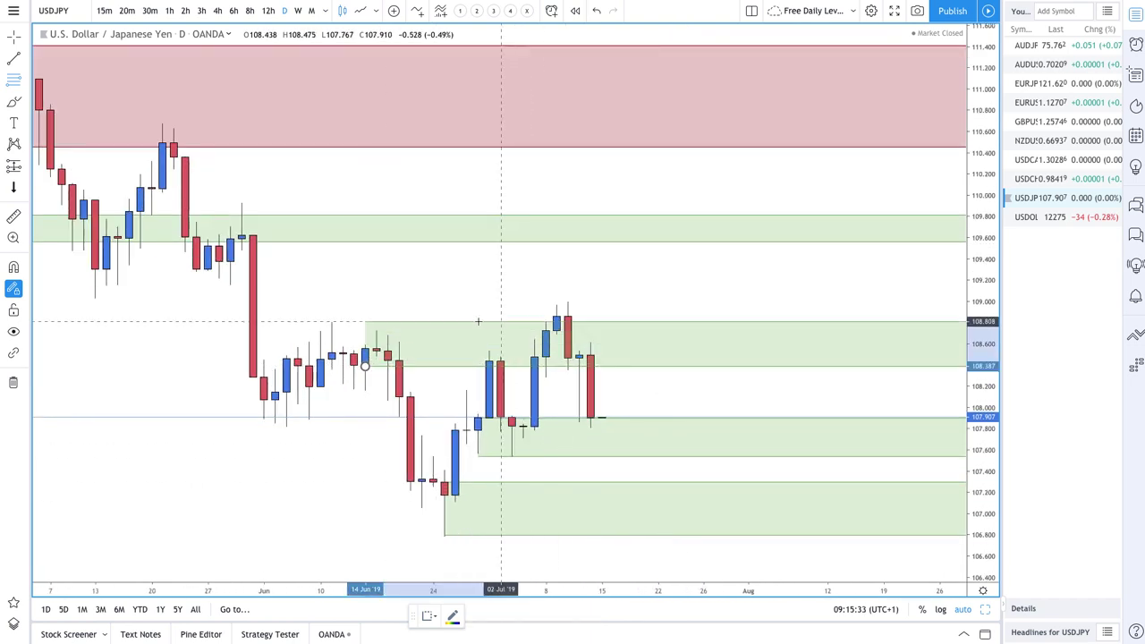
pyautogui.click(343, 324)
pyautogui.moveTo(343, 324); pyautogui.dragTo(567, 302)
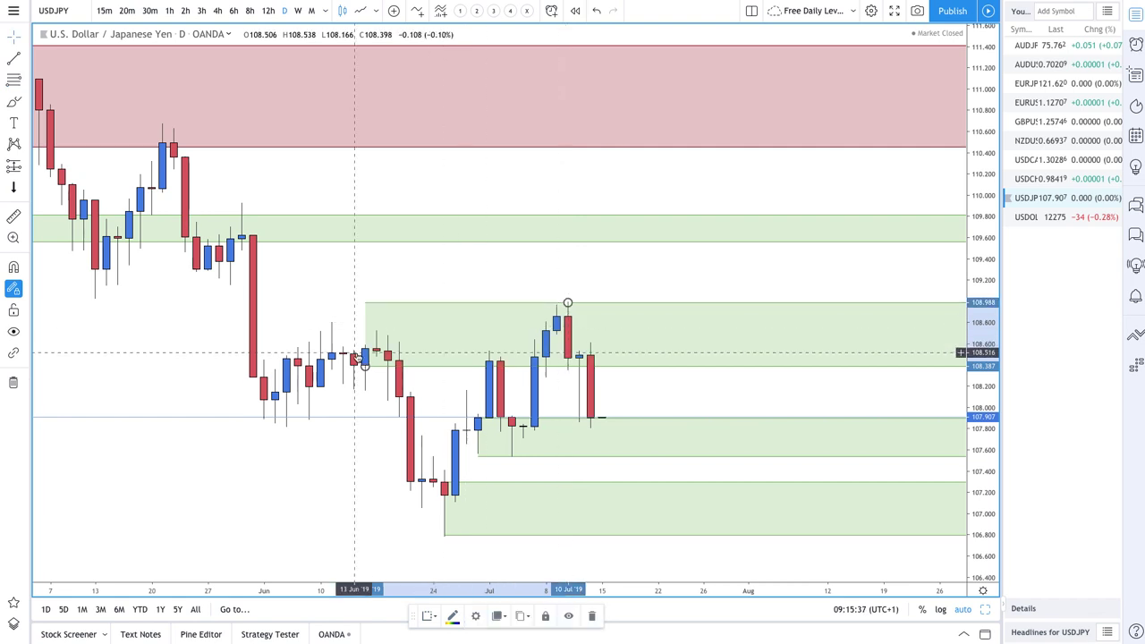
pyautogui.moveTo(365, 366); pyautogui.dragTo(556, 332)
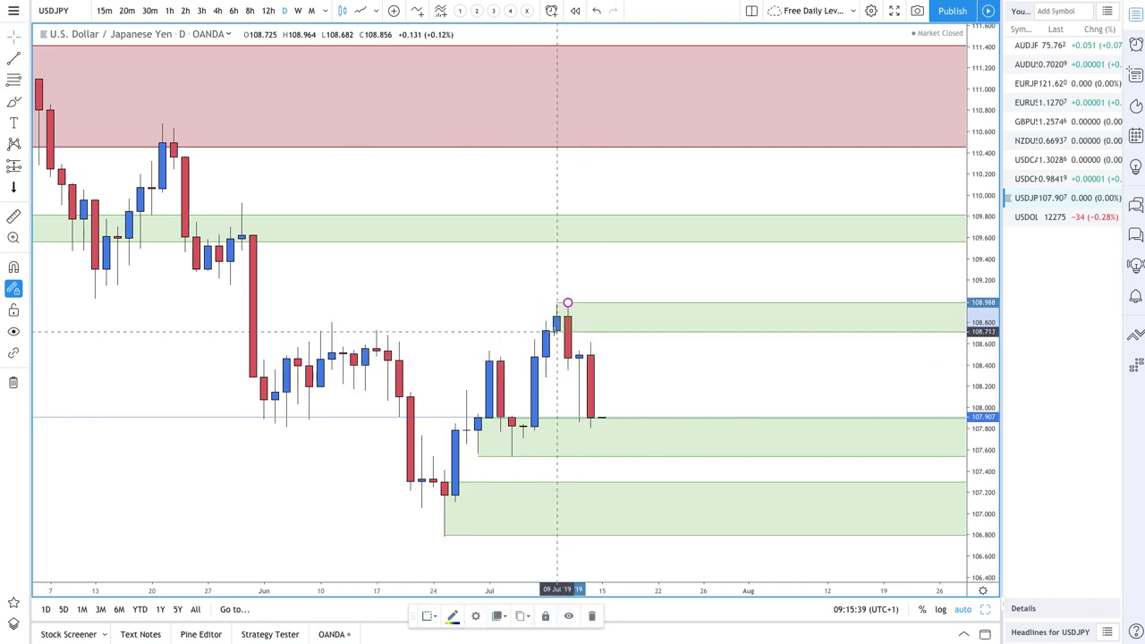
# Step: Apply the Supply Zone template to the retracement zone at the July highs on the USDJPY chart
pyautogui.click(429, 615)
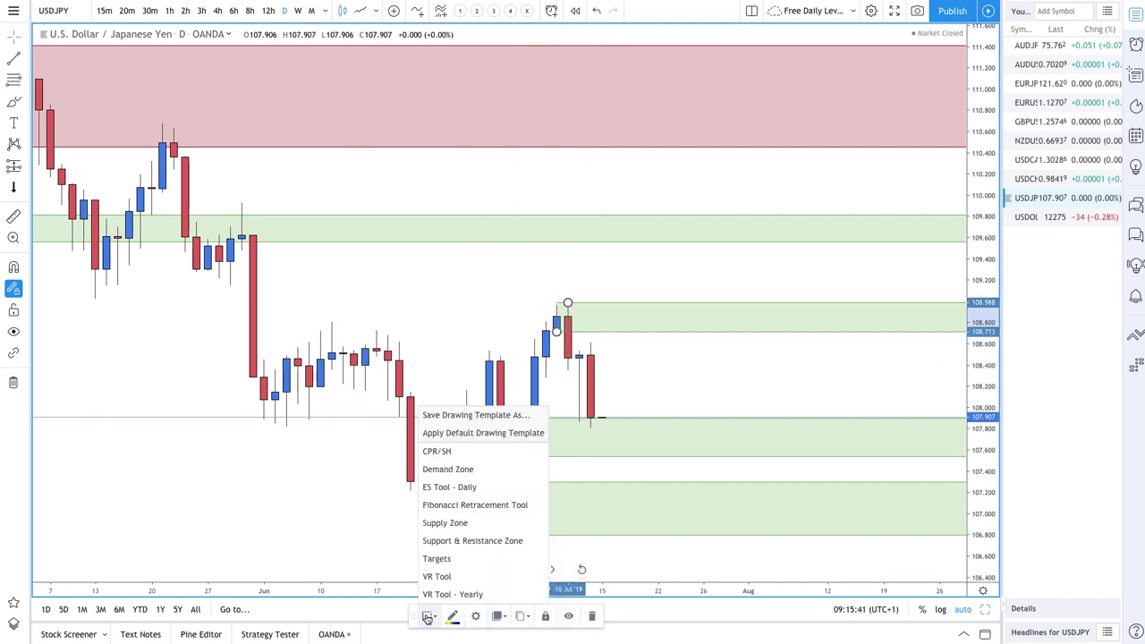
pyautogui.click(461, 522)
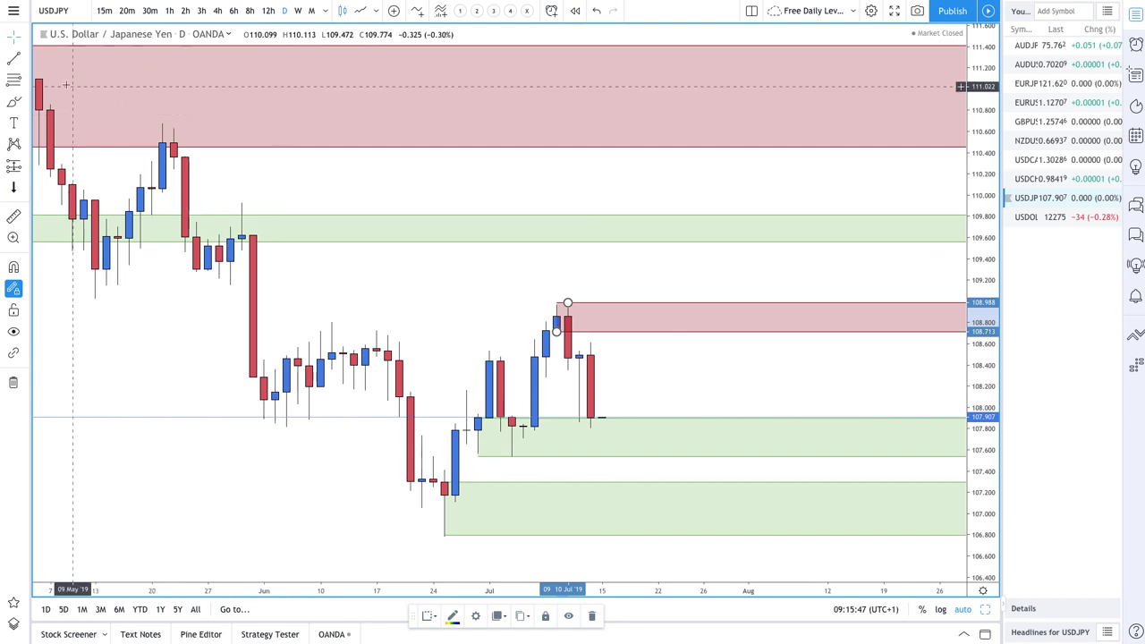
# Step: Brush three projected price arrows on the USDJPY chart: bounces up from both green demand zones and a drop from the red July supply zone
pyautogui.click(26, 99)
pyautogui.click(20, 101)
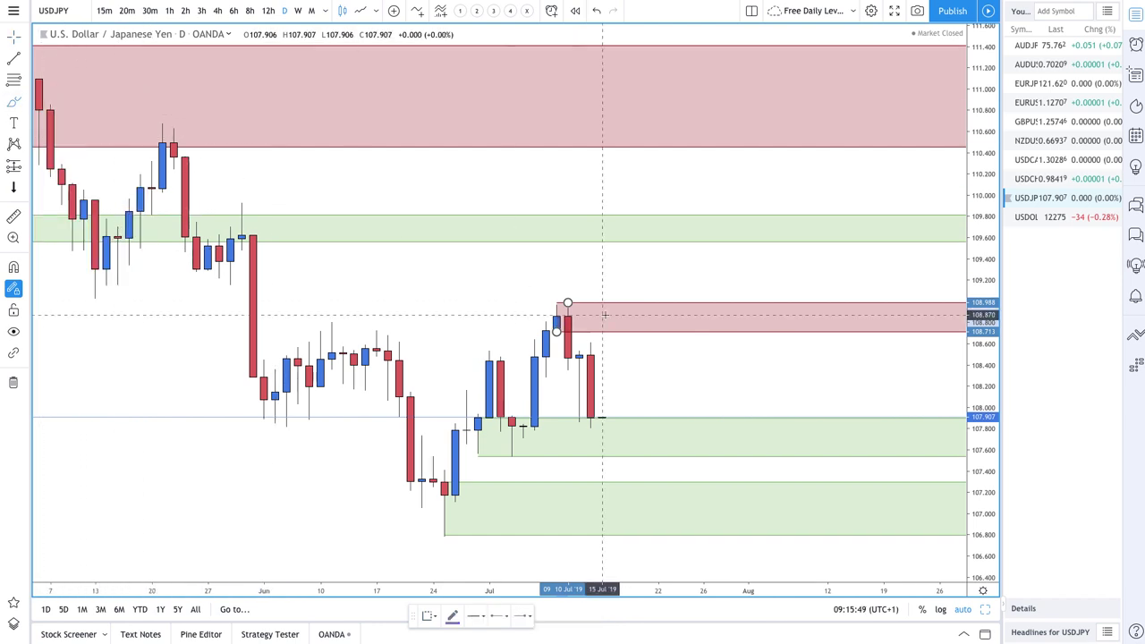
pyautogui.moveTo(589, 431)
pyautogui.mouseDown()
pyautogui.moveTo(665, 442)
pyautogui.moveTo(729, 373)
pyautogui.moveTo(725, 400)
pyautogui.mouseUp()
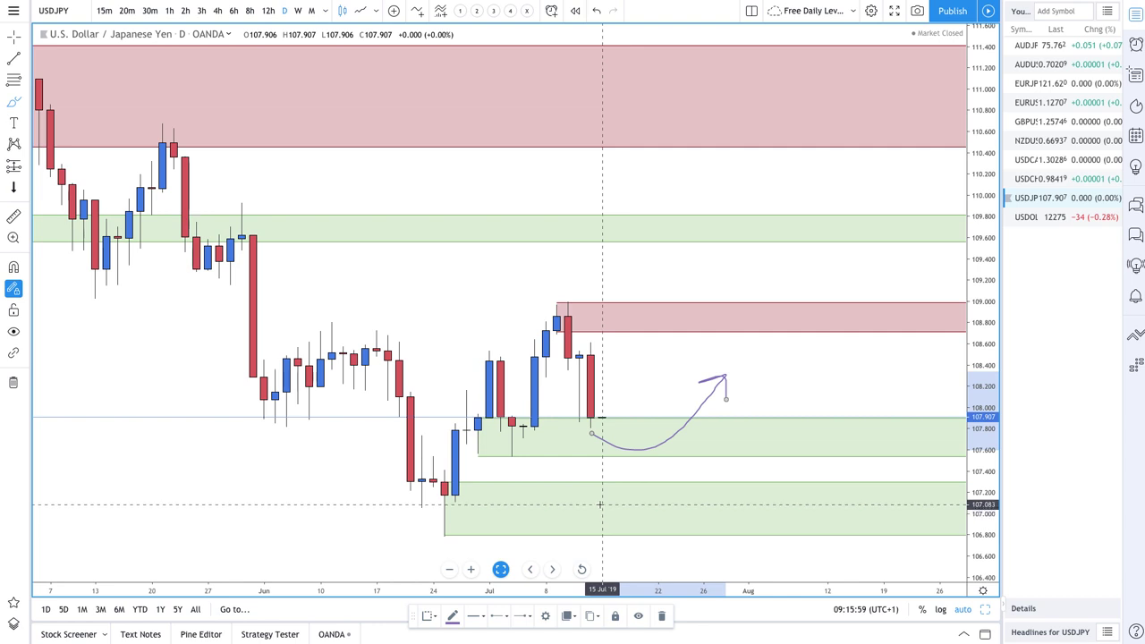
pyautogui.moveTo(599, 505)
pyautogui.mouseDown()
pyautogui.moveTo(625, 521)
pyautogui.moveTo(758, 459)
pyautogui.moveTo(748, 478)
pyautogui.mouseUp()
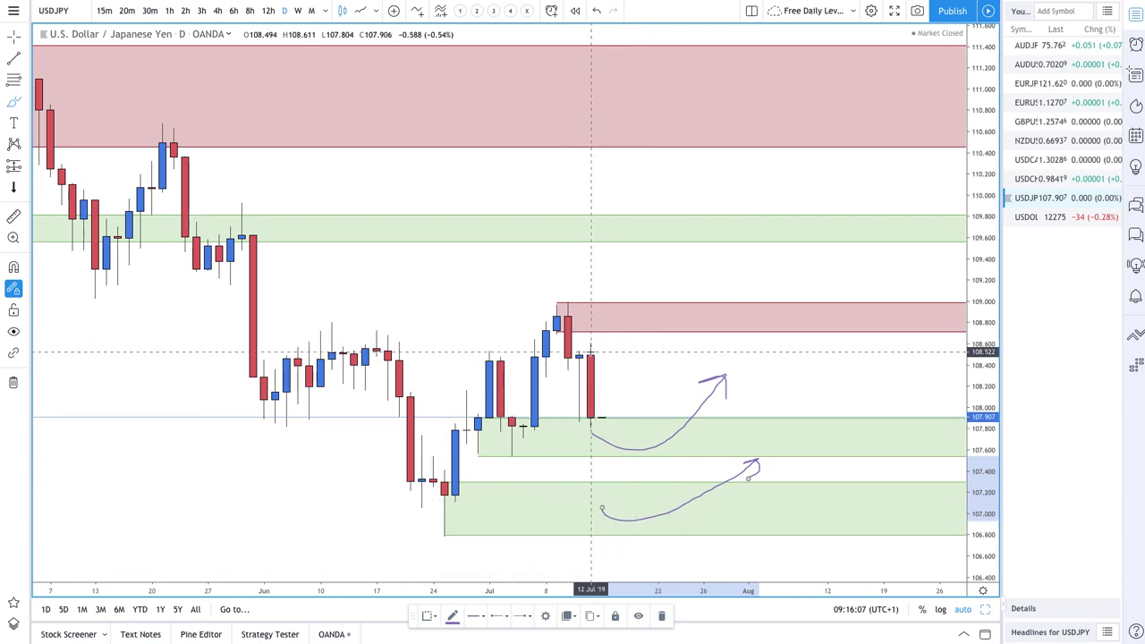
pyautogui.moveTo(590, 353); pyautogui.dragTo(637, 307)
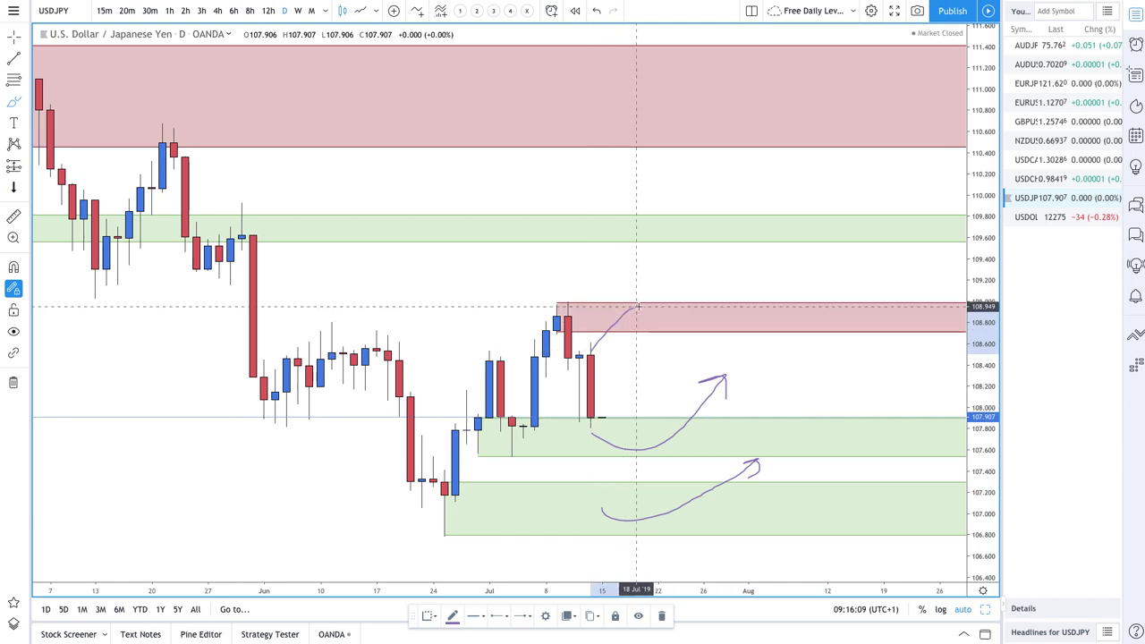
pyautogui.press('Delete')
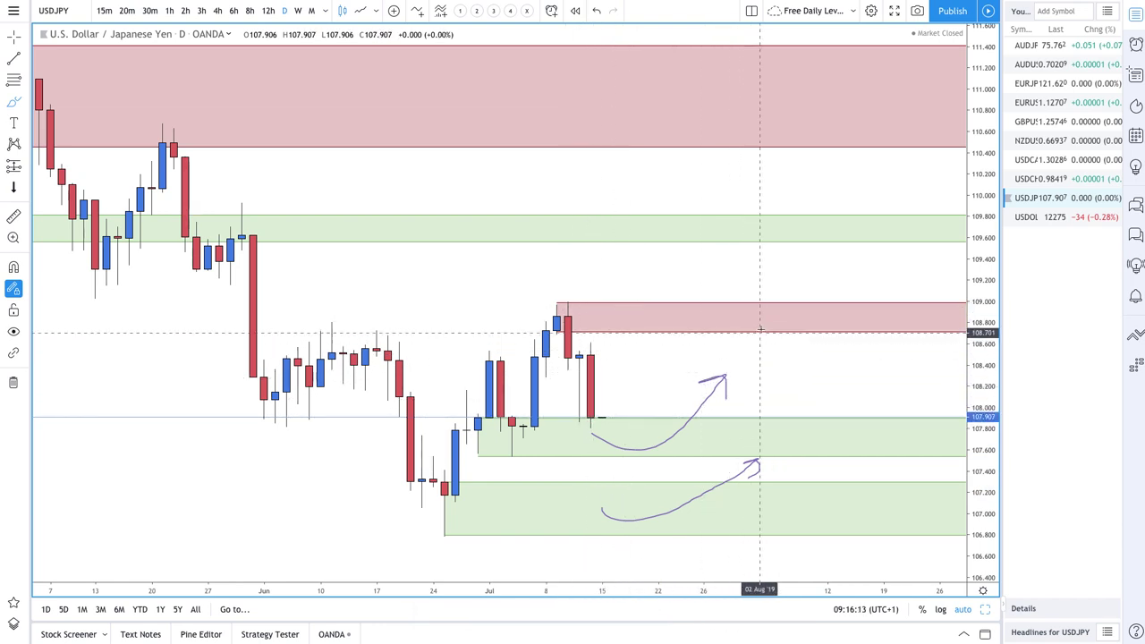
pyautogui.moveTo(773, 318)
pyautogui.mouseDown()
pyautogui.moveTo(801, 352)
pyautogui.moveTo(789, 349)
pyautogui.moveTo(816, 342)
pyautogui.mouseUp()
# Step: Delete the old green USDJPY zone below 110.00 and draw a Fib Retracement supply zone at the late-May high, from 109.589 to 109.948
pyautogui.scroll(-2, 689, 351)
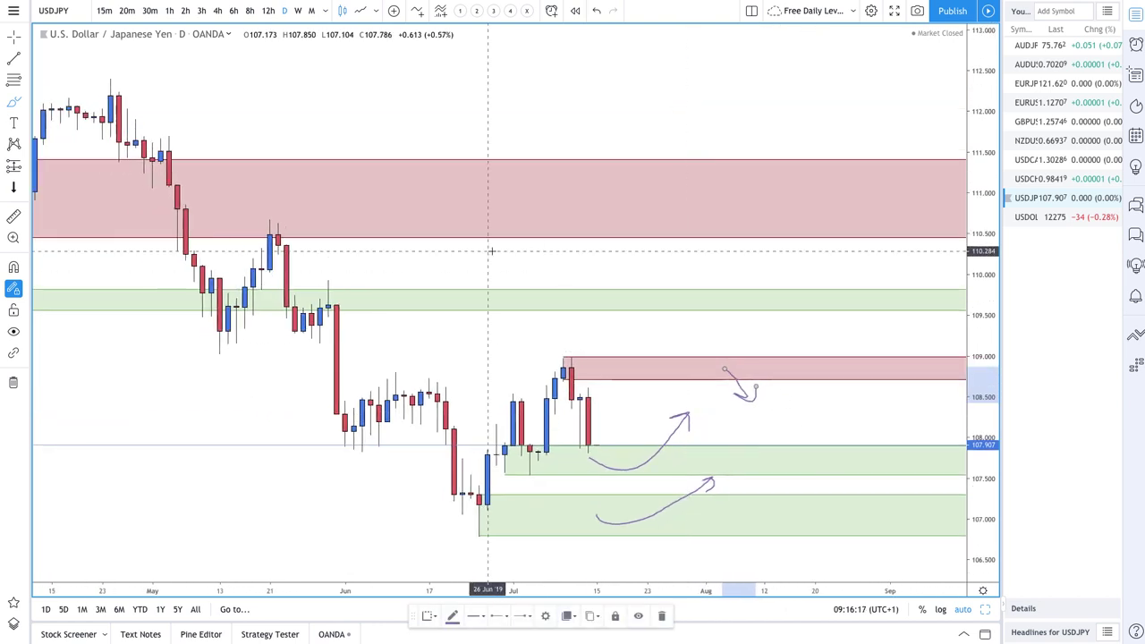
pyautogui.scroll(-3, 493, 251)
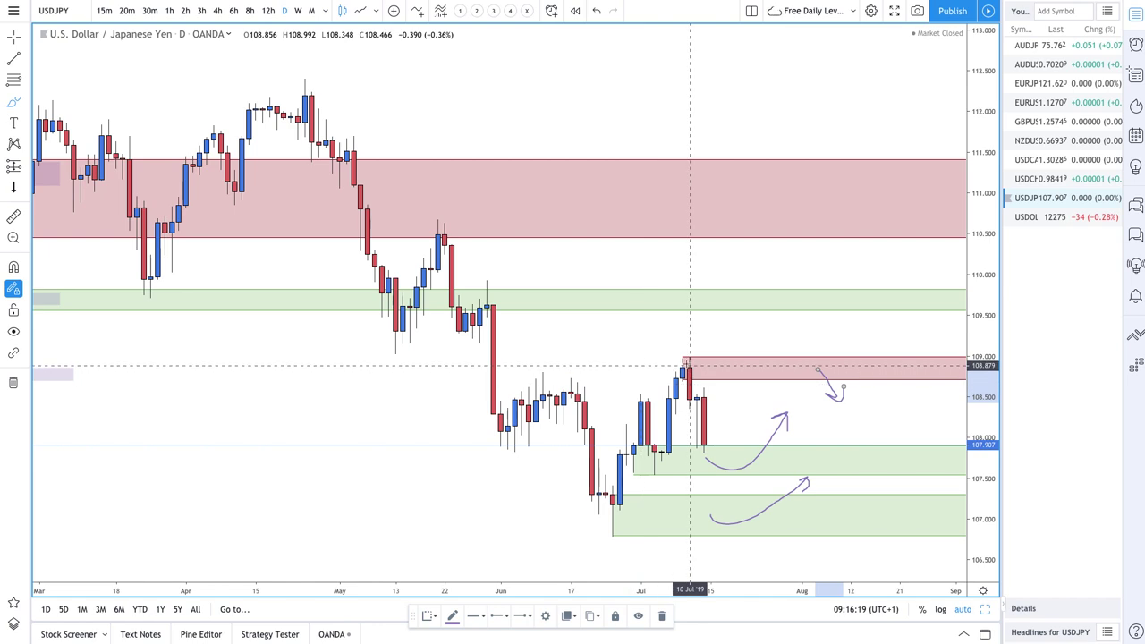
pyautogui.scroll(2, 676, 367)
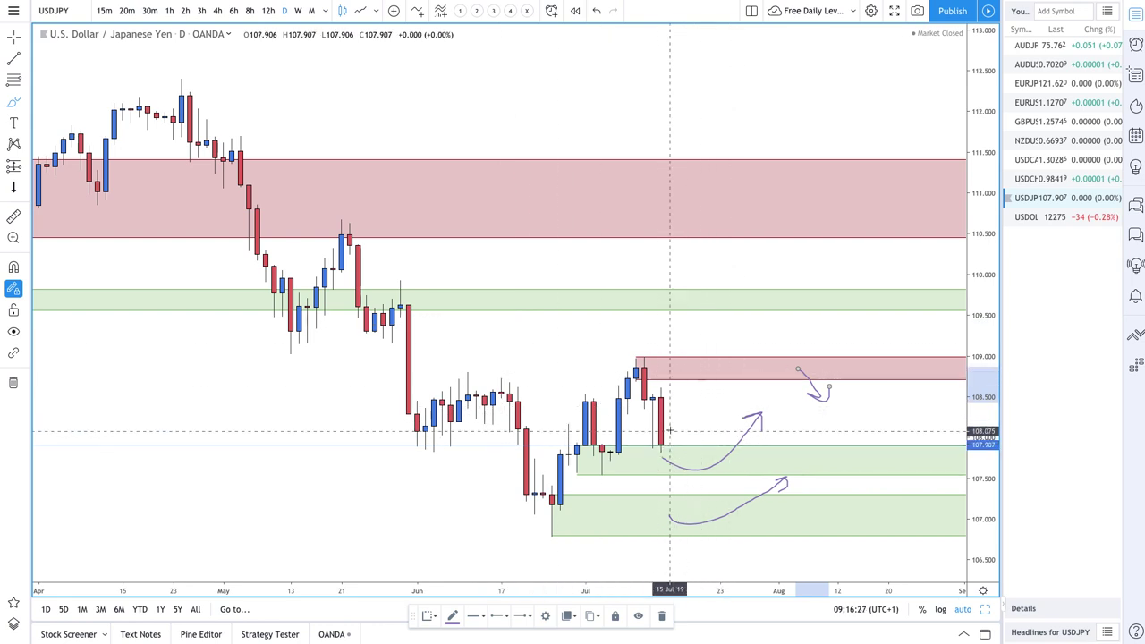
pyautogui.click(521, 311)
pyautogui.press('Delete')
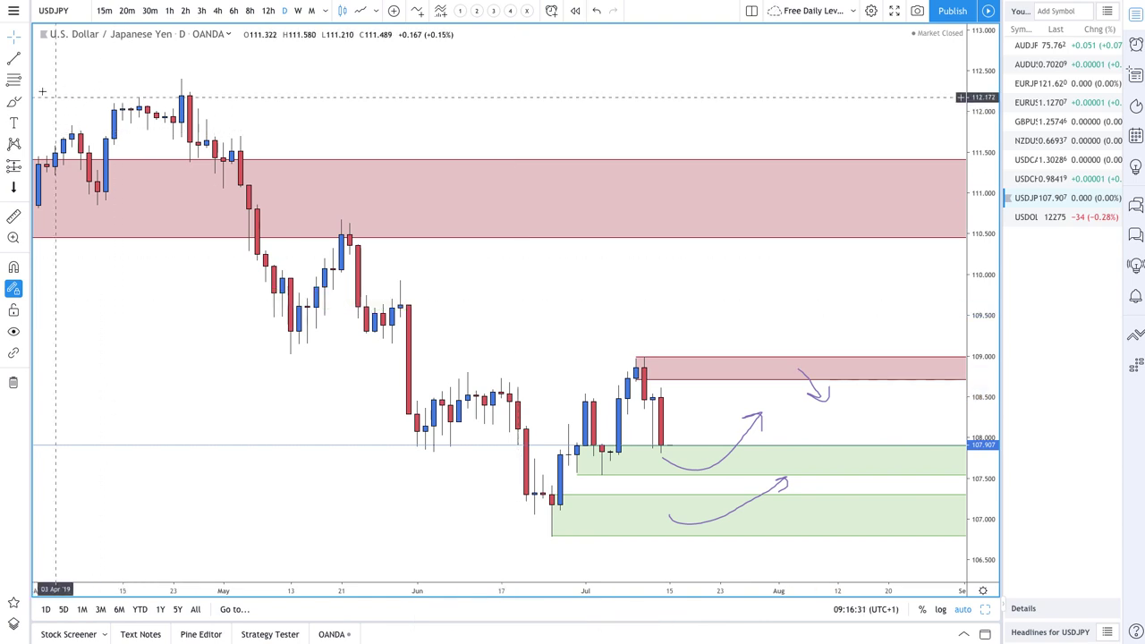
pyautogui.click(13, 79)
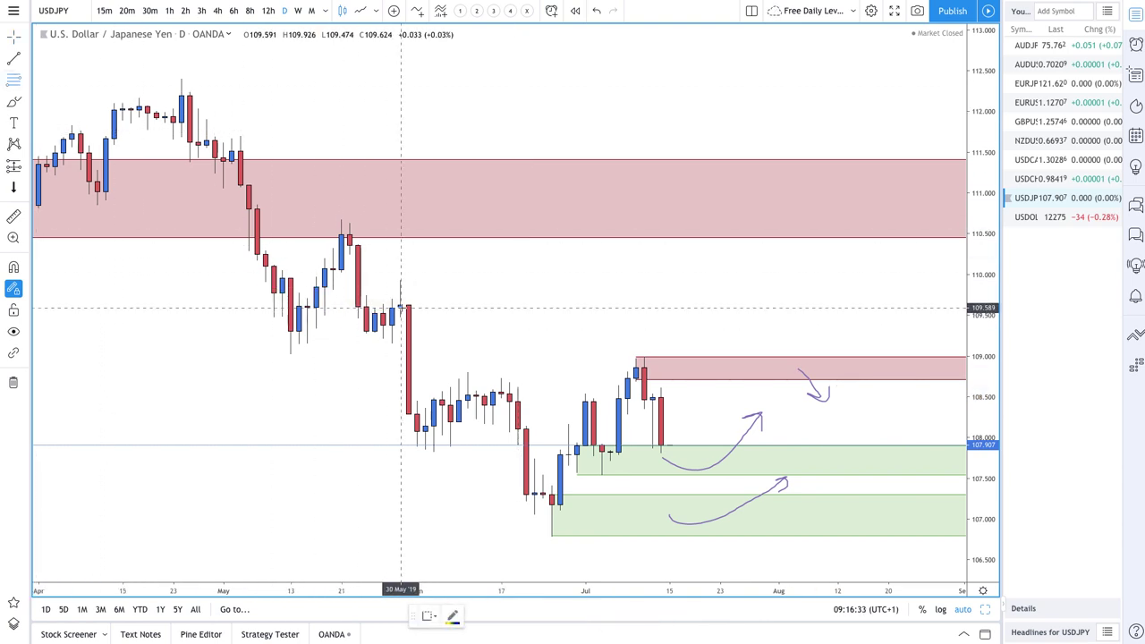
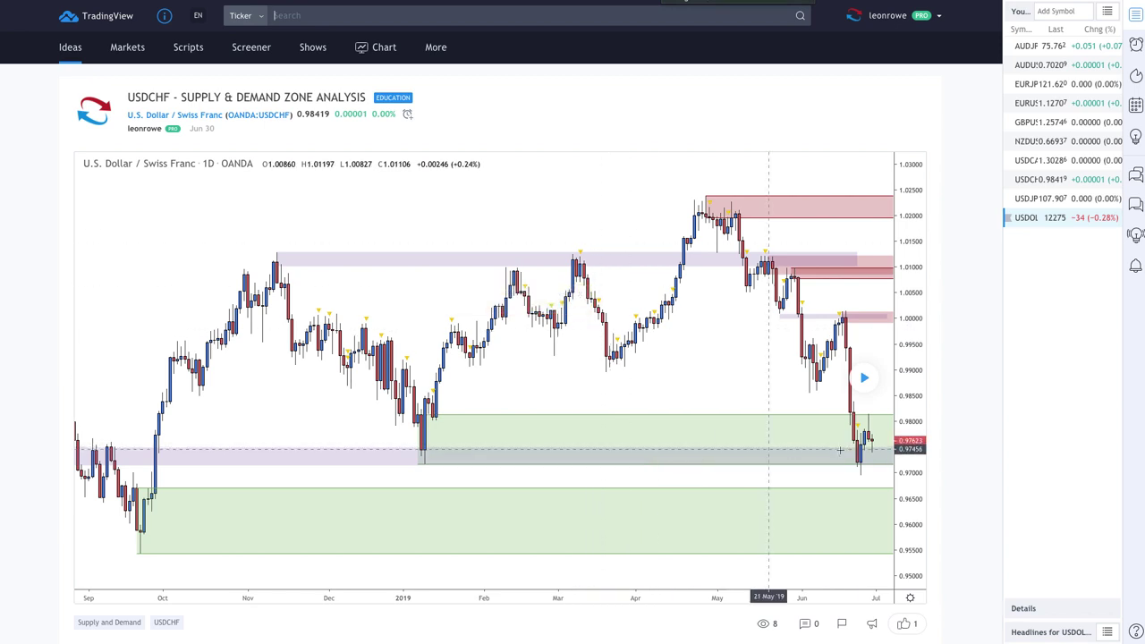
# Step: Play the published USDCHF supply and demand zone analysis, and load the USDCHF daily chart from the watchlist
pyautogui.click(864, 378)
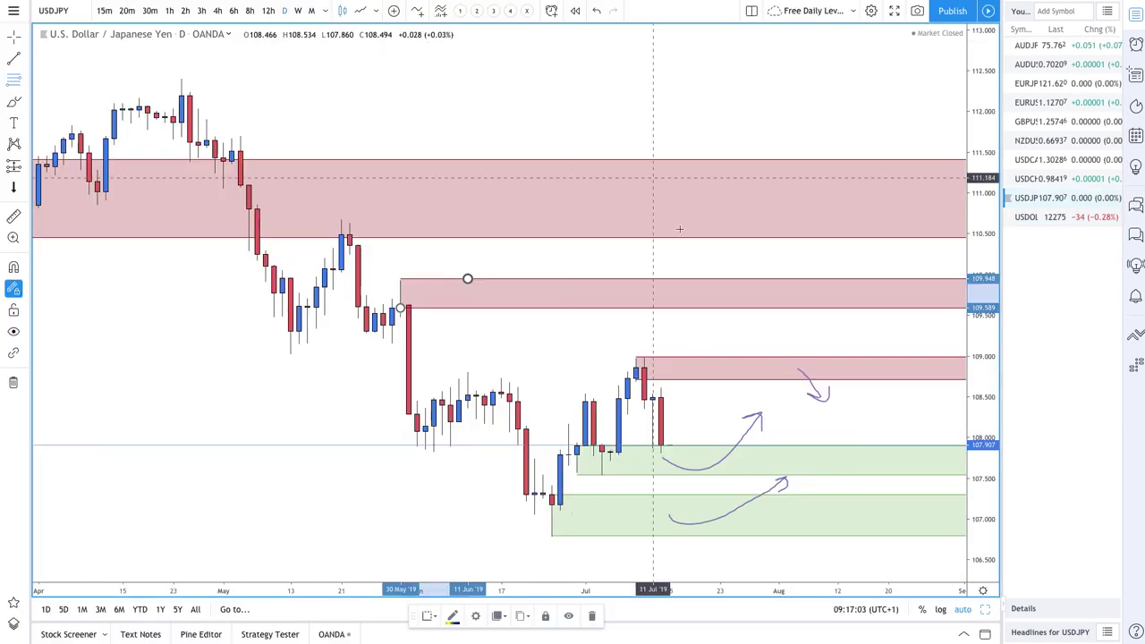
pyautogui.click(1041, 179)
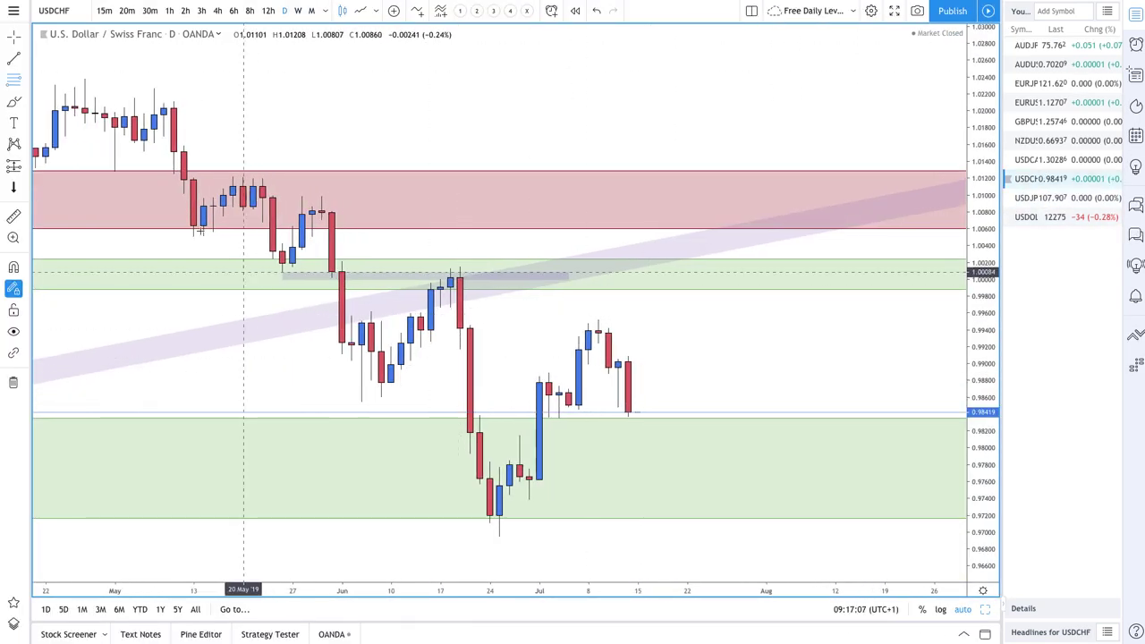
# Step: Replace the large lower USDCHF demand zone with two Demand Zone retracements, at about 0.97664 to 0.96935 and about 0.98683 to 0.98357
pyautogui.click(401, 423)
pyautogui.press('Delete')
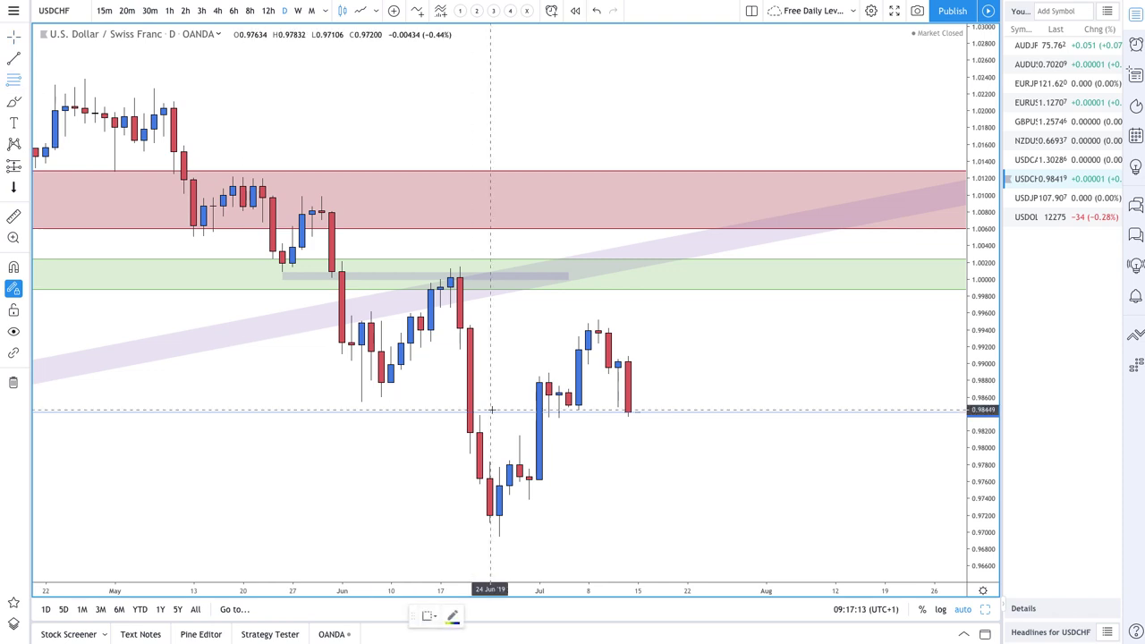
pyautogui.click(530, 476)
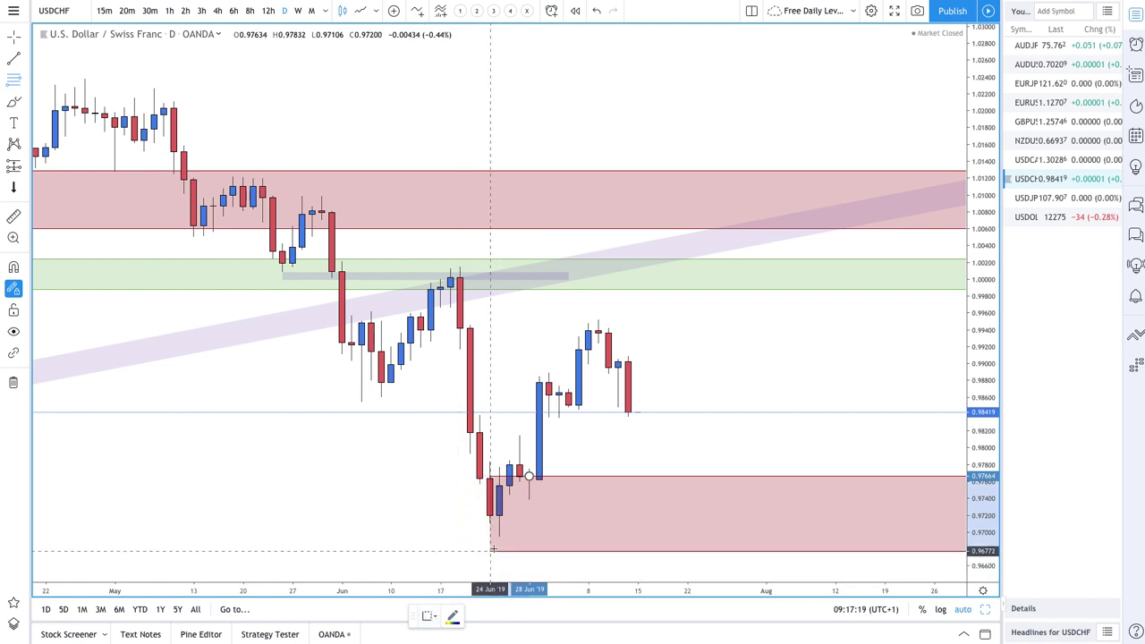
pyautogui.click(499, 537)
pyautogui.click(429, 615)
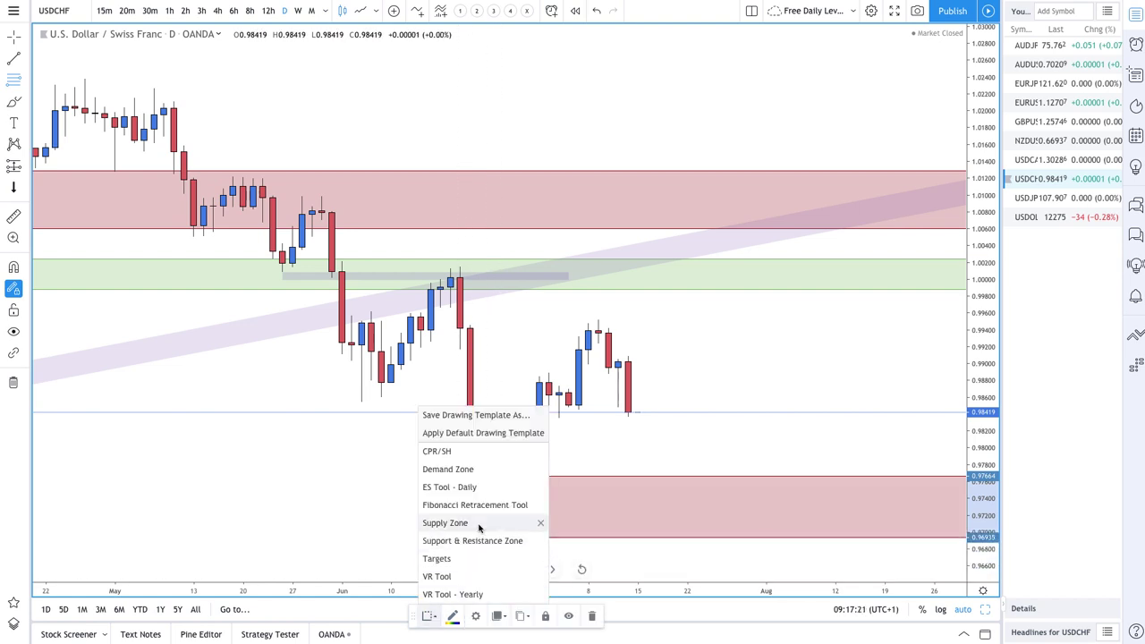
pyautogui.click(458, 469)
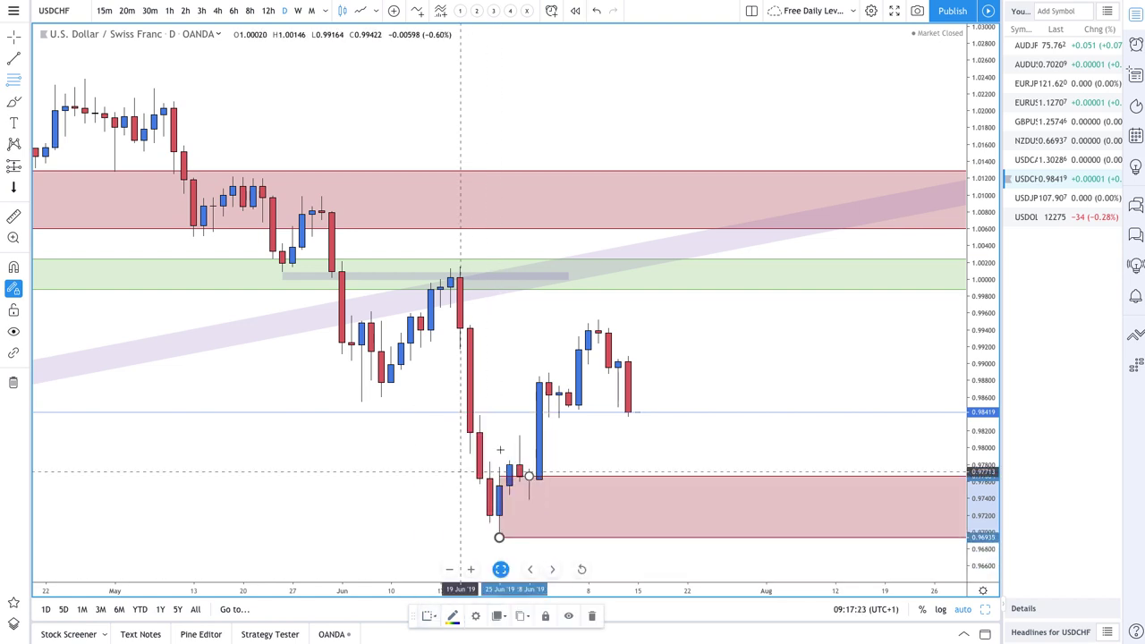
pyautogui.click(569, 391)
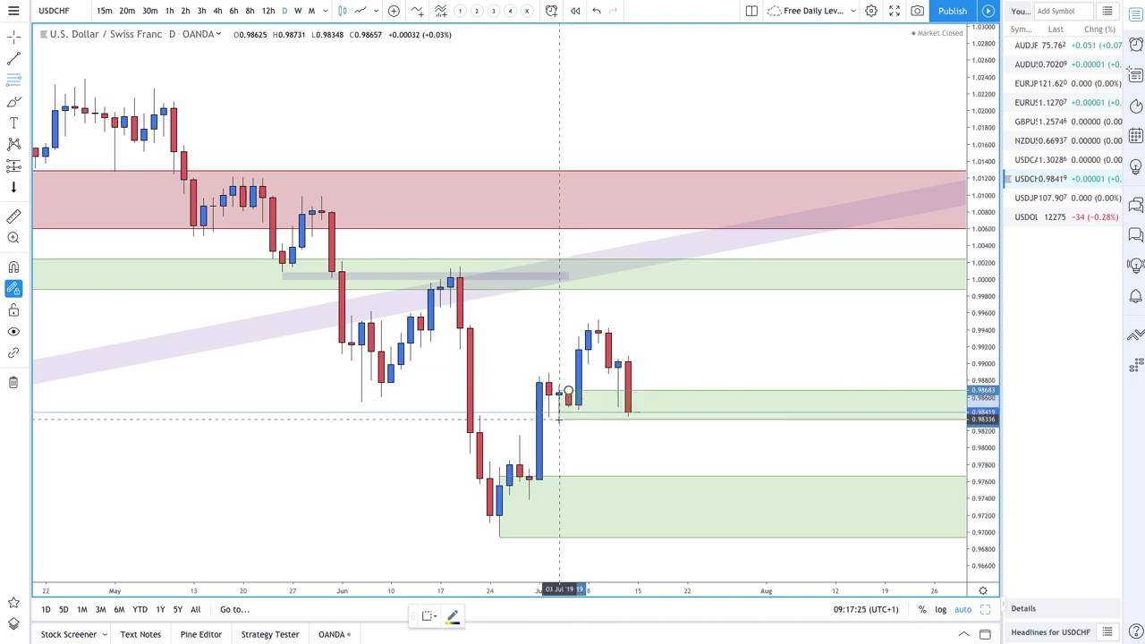
pyautogui.click(559, 416)
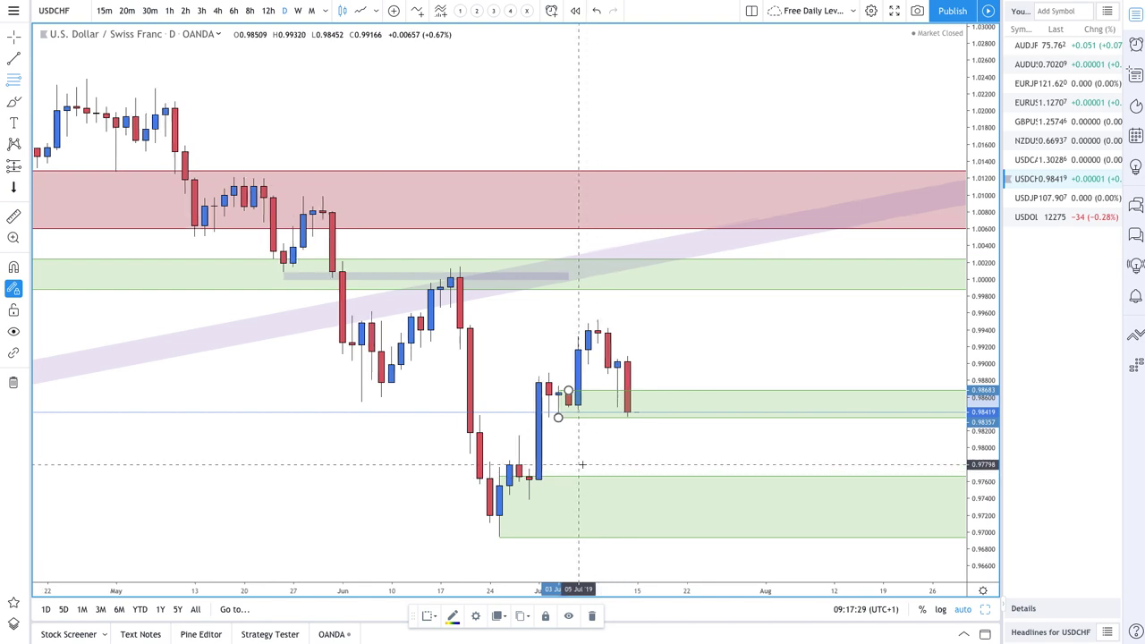
# Step: Brush two upward price arrows on the USDCHF chart, one bouncing from each new green demand zone
pyautogui.scroll(-1, 537, 420)
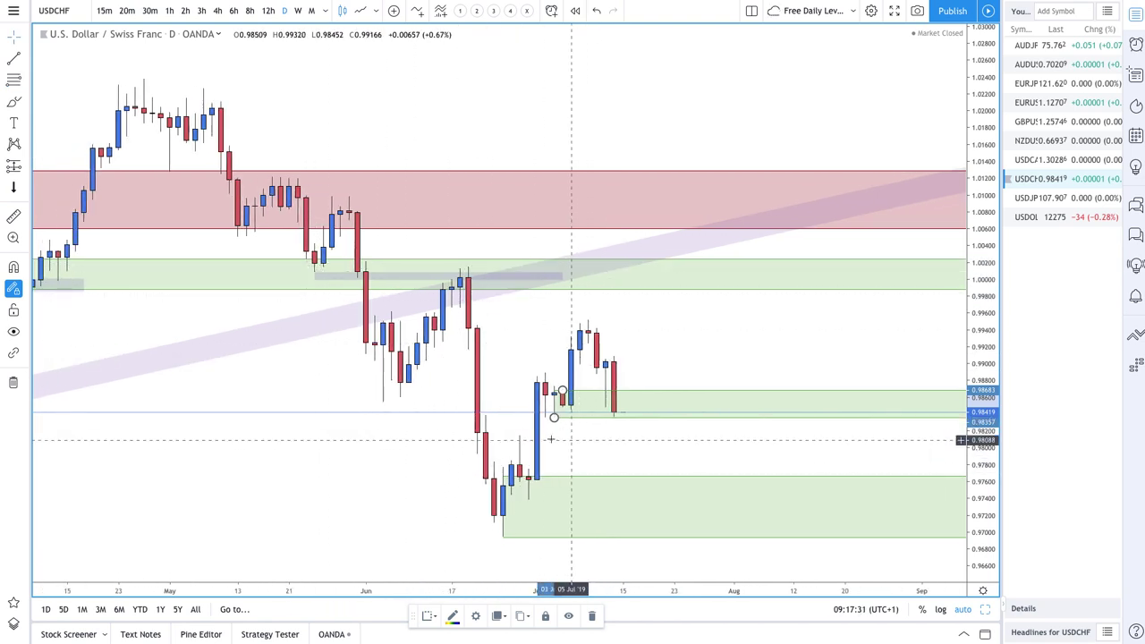
pyautogui.click(21, 104)
pyautogui.moveTo(614, 414); pyautogui.dragTo(684, 371)
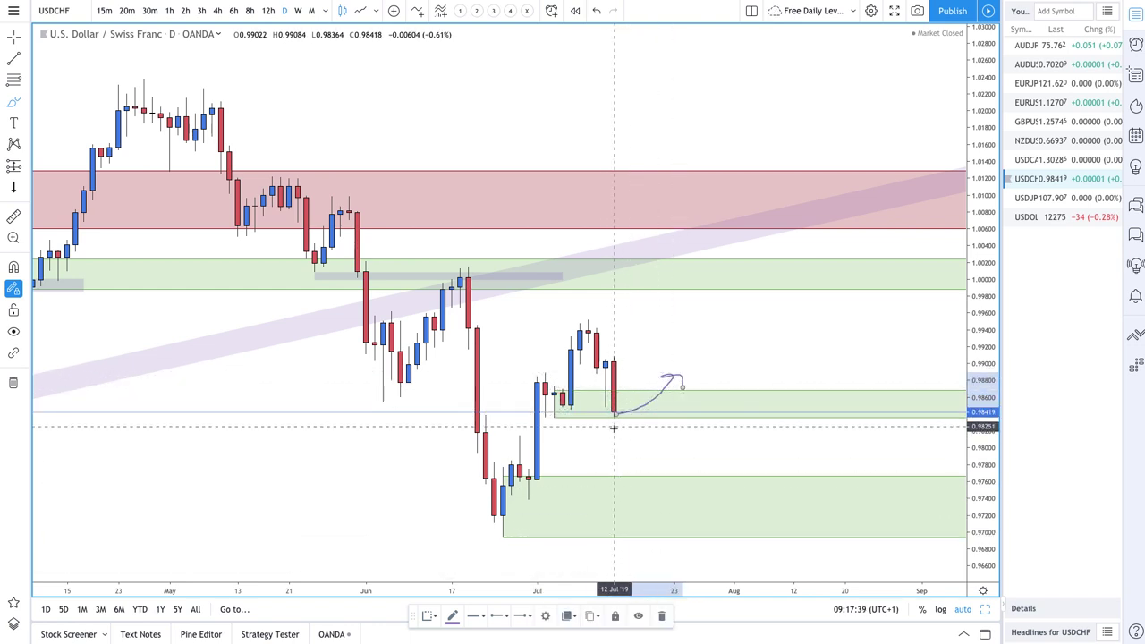
pyautogui.moveTo(630, 512)
pyautogui.mouseDown()
pyautogui.moveTo(711, 463)
pyautogui.moveTo(691, 465)
pyautogui.moveTo(707, 492)
pyautogui.mouseUp()
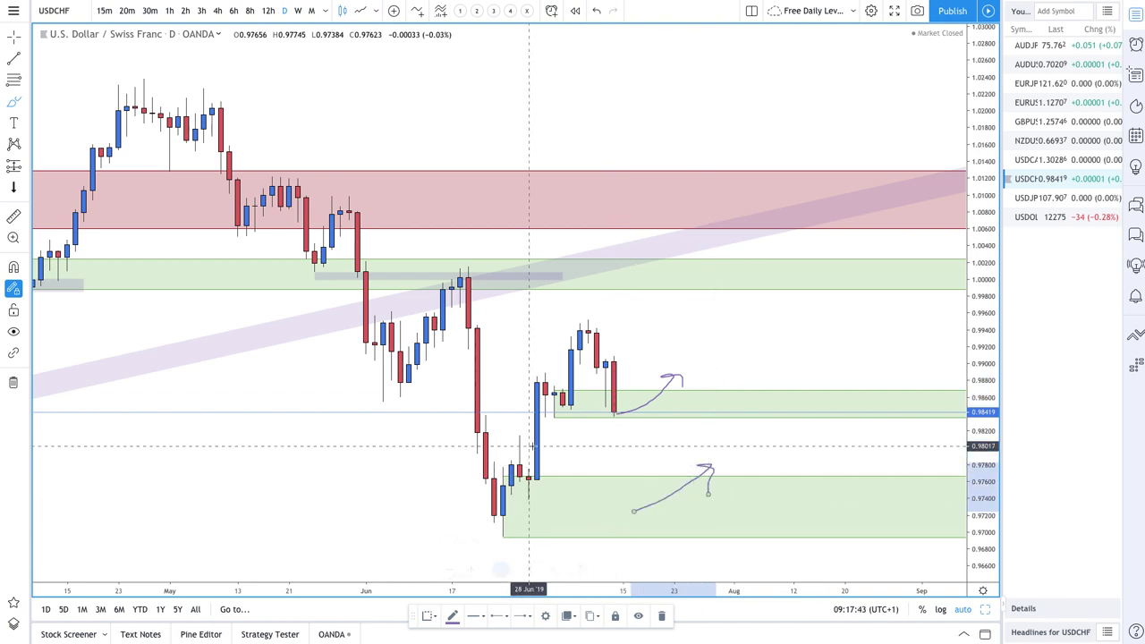
pyautogui.press('Escape')
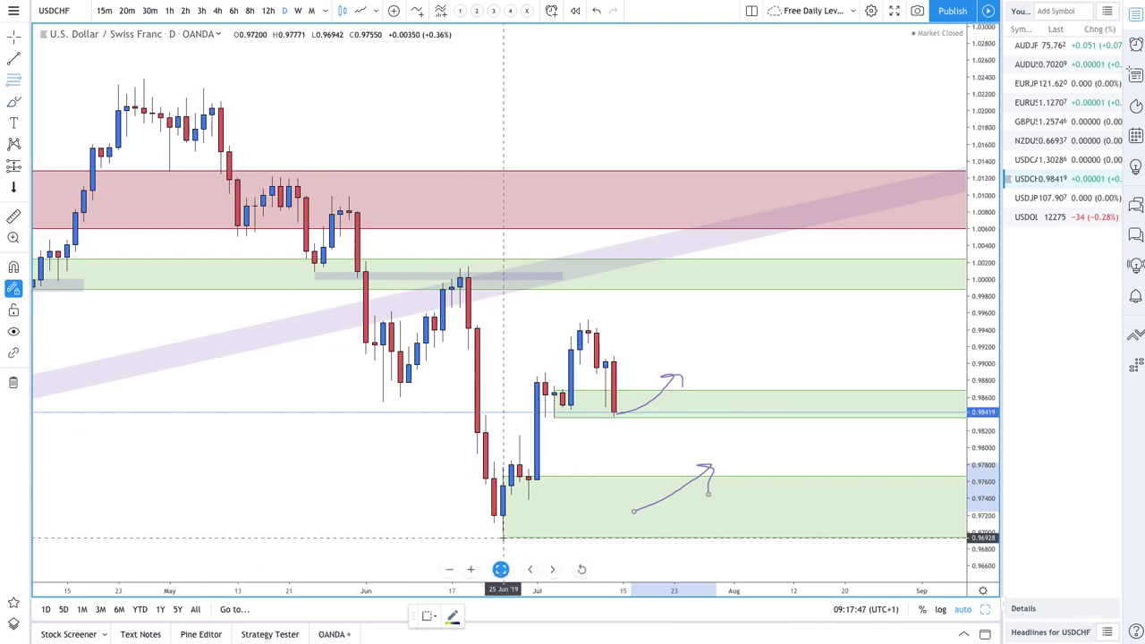
# Step: Draw a retracement from the late-June USDCHF low at 0.96928 to the July high at 0.99511 and apply the VR Tool template
pyautogui.click(502, 537)
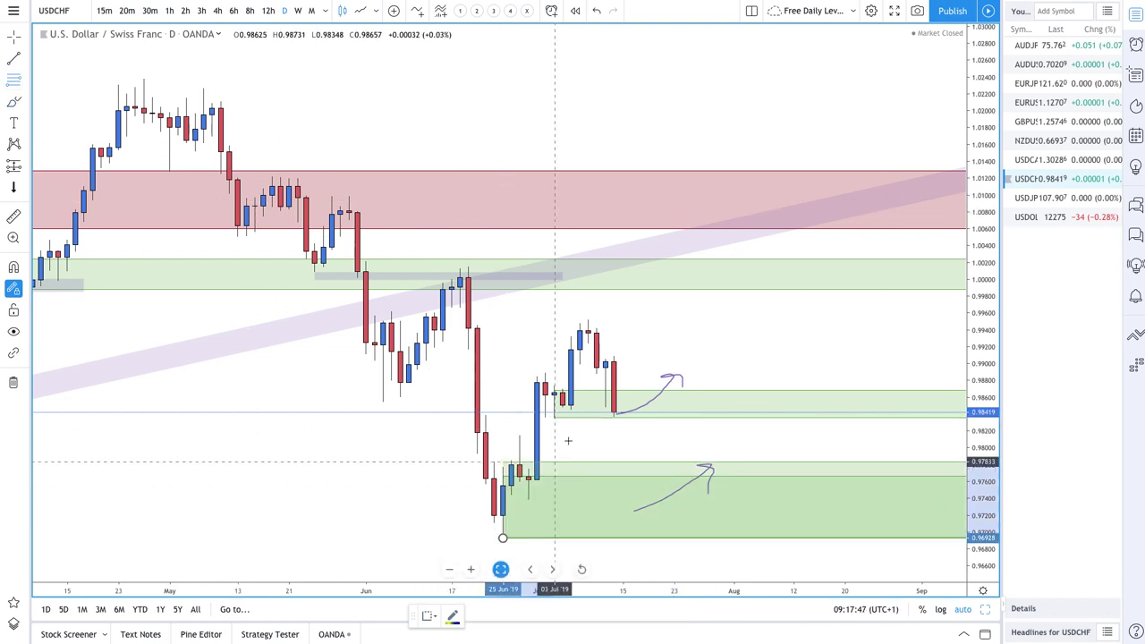
pyautogui.click(596, 321)
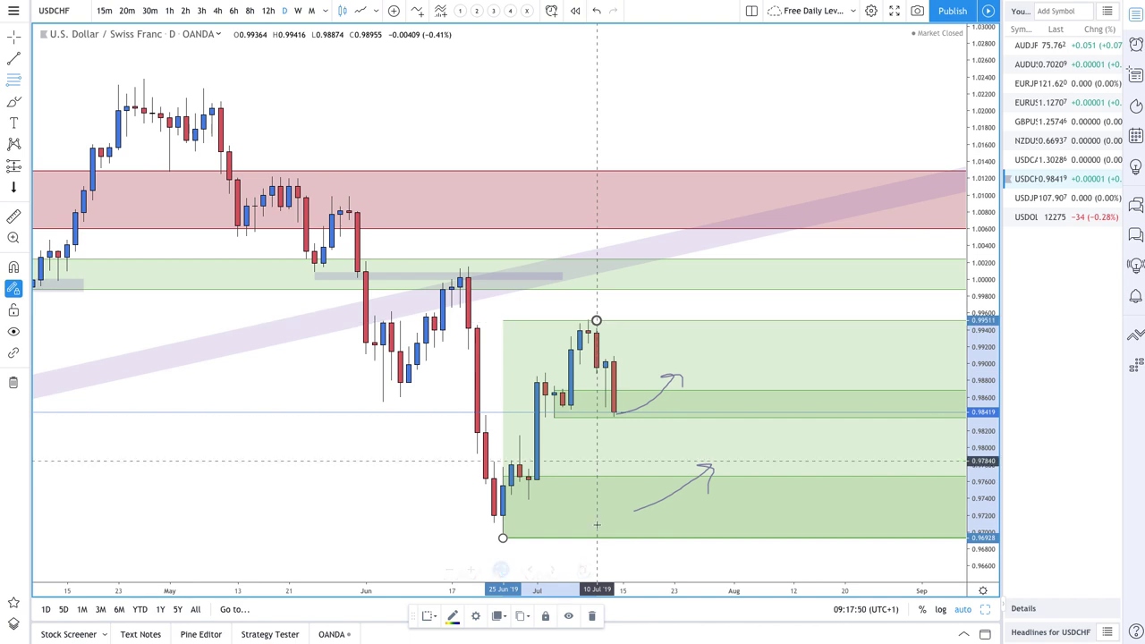
pyautogui.click(428, 617)
pyautogui.click(465, 577)
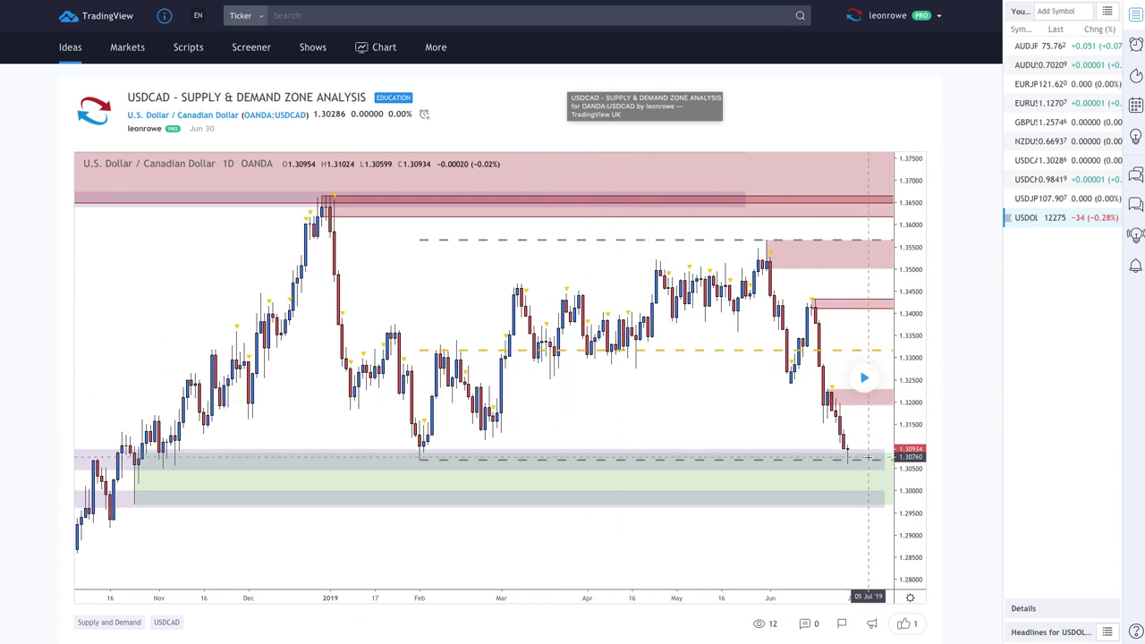
# Step: Play the published USDCAD supply and demand zone analysis, and load the USDCAD daily chart from the watchlist
pyautogui.click(865, 384)
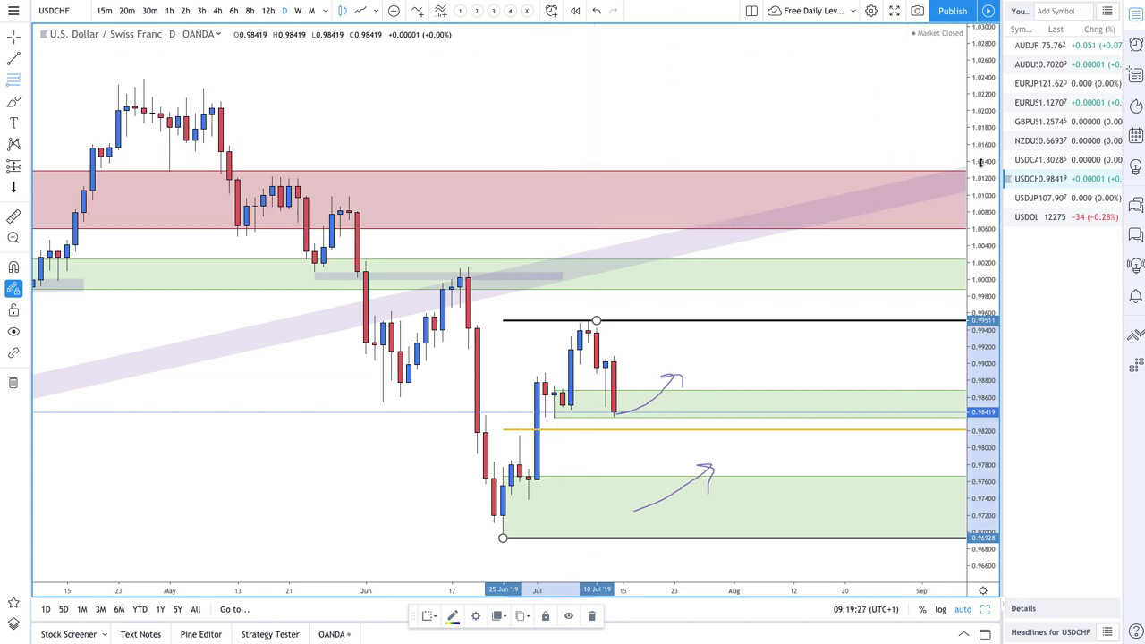
pyautogui.click(1043, 166)
# Step: Delete the light green USDCAD demand zone extending above 1.3100 and the upper purple support bands, keeping the larger green zone
pyautogui.scroll(-3, 836, 347)
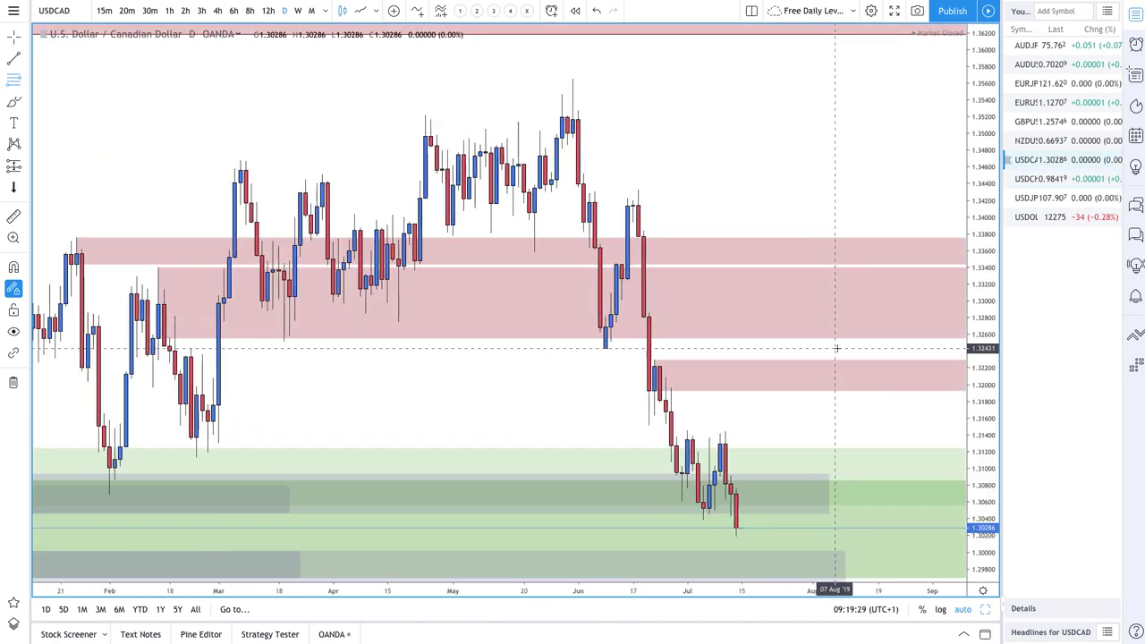
pyautogui.scroll(-2, 838, 348)
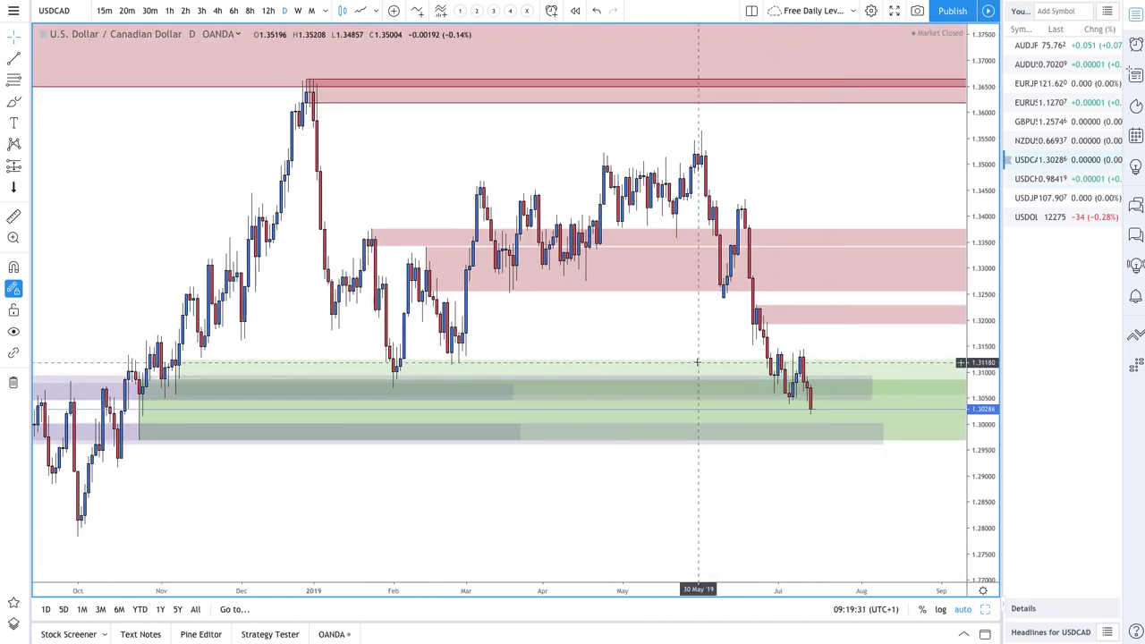
pyautogui.press('Delete')
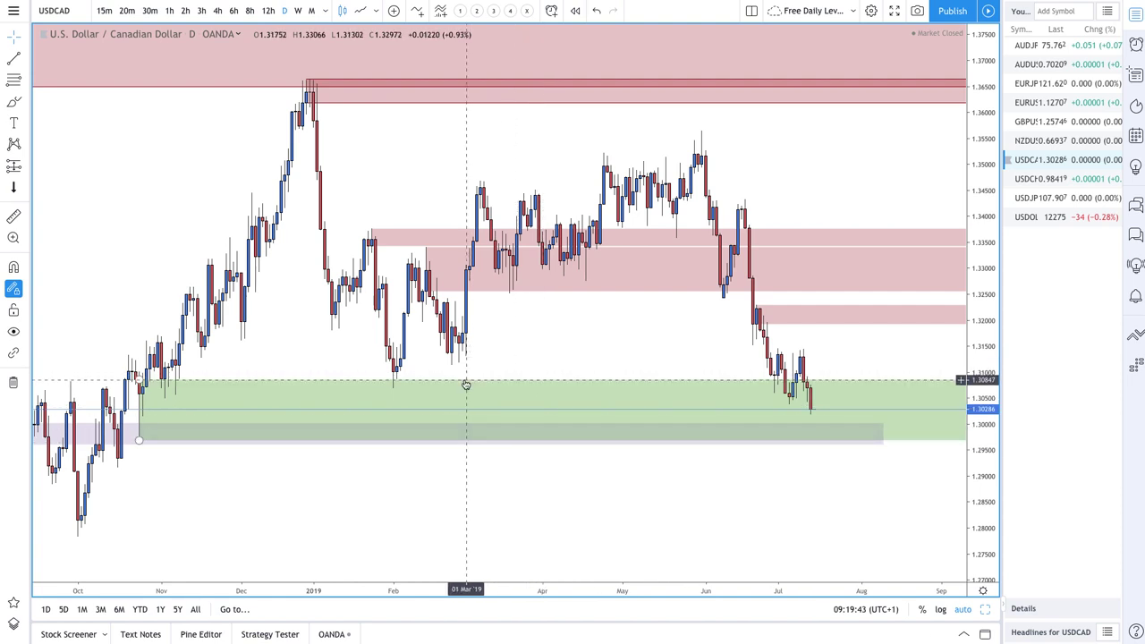
pyautogui.click(546, 438)
pyautogui.hscroll(3, 595, 447)
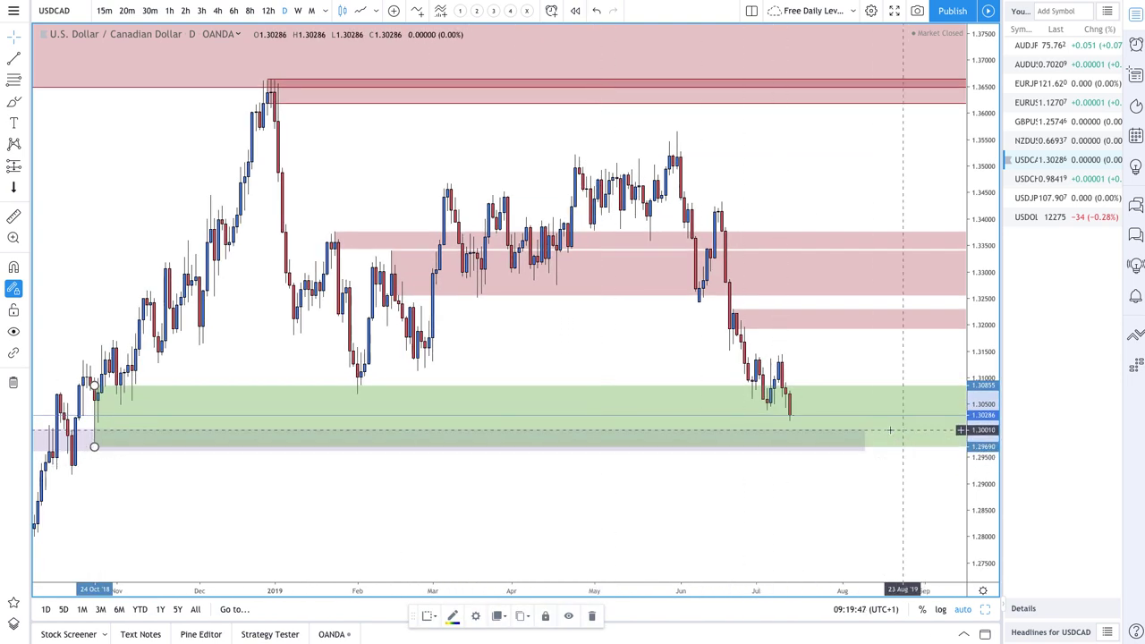
pyautogui.scroll(-1, 805, 425)
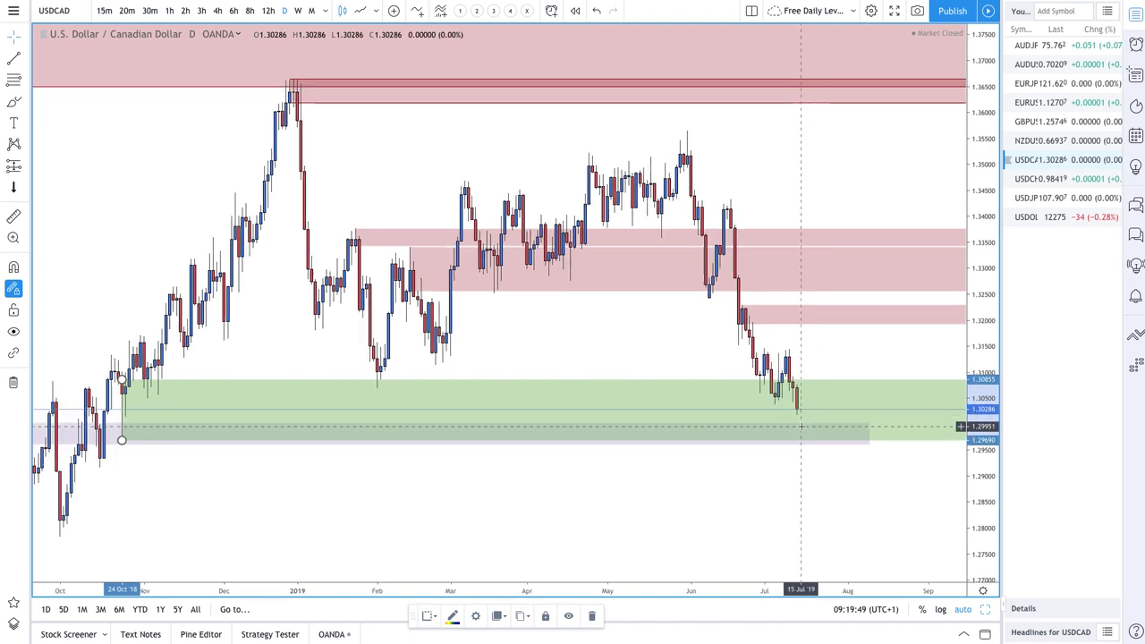
pyautogui.scroll(-1, 801, 426)
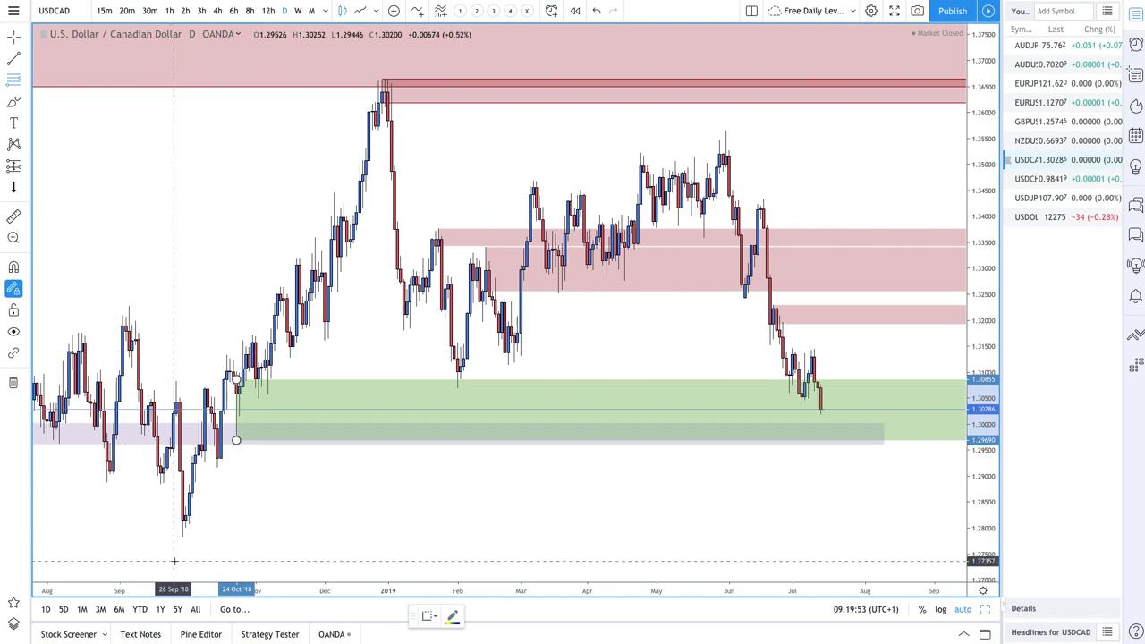
# Step: Draw a USDCAD zone at the early-October 2018 low from 1.29102 to 1.27862 and apply the Demand Zone template
pyautogui.moveTo(185, 470); pyautogui.dragTo(190, 534)
pyautogui.click(188, 535)
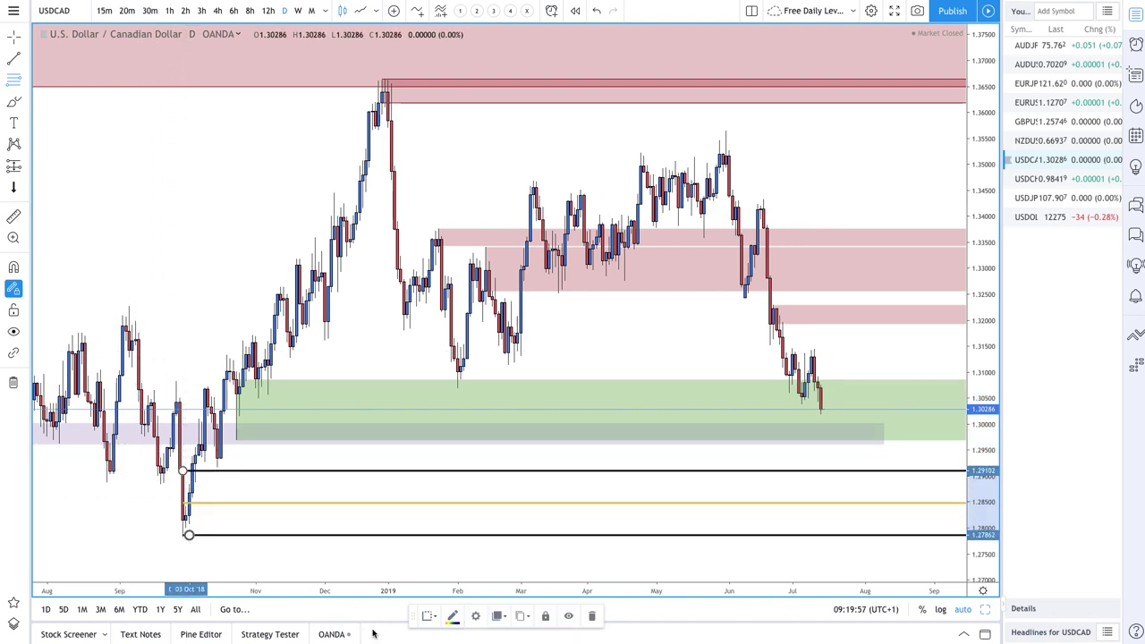
pyautogui.click(427, 619)
pyautogui.click(456, 469)
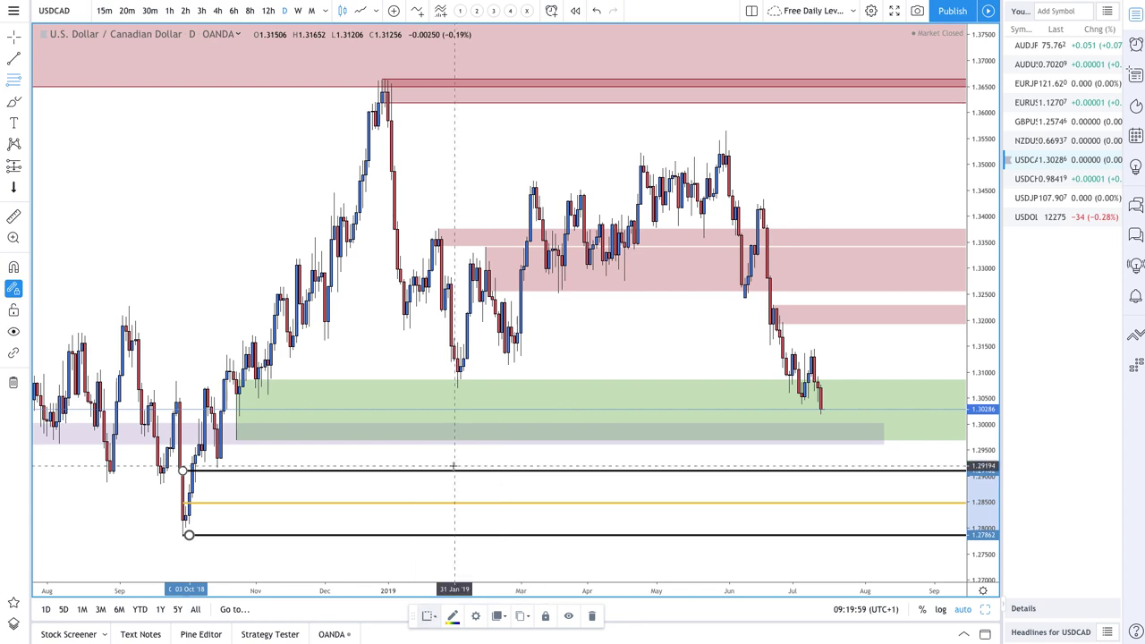
# Step: Draw a USDCAD demand zone at the mid-October 2018 low from 1.30858 to 1.29182, and delete the older green zone it overlaps
pyautogui.click(237, 380)
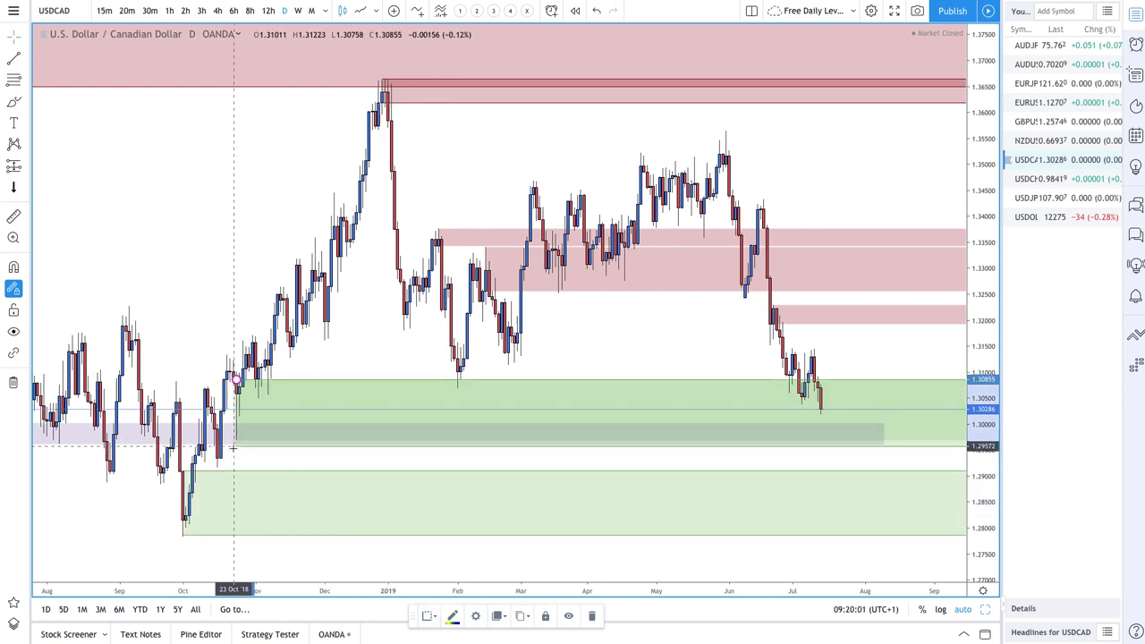
pyautogui.click(217, 466)
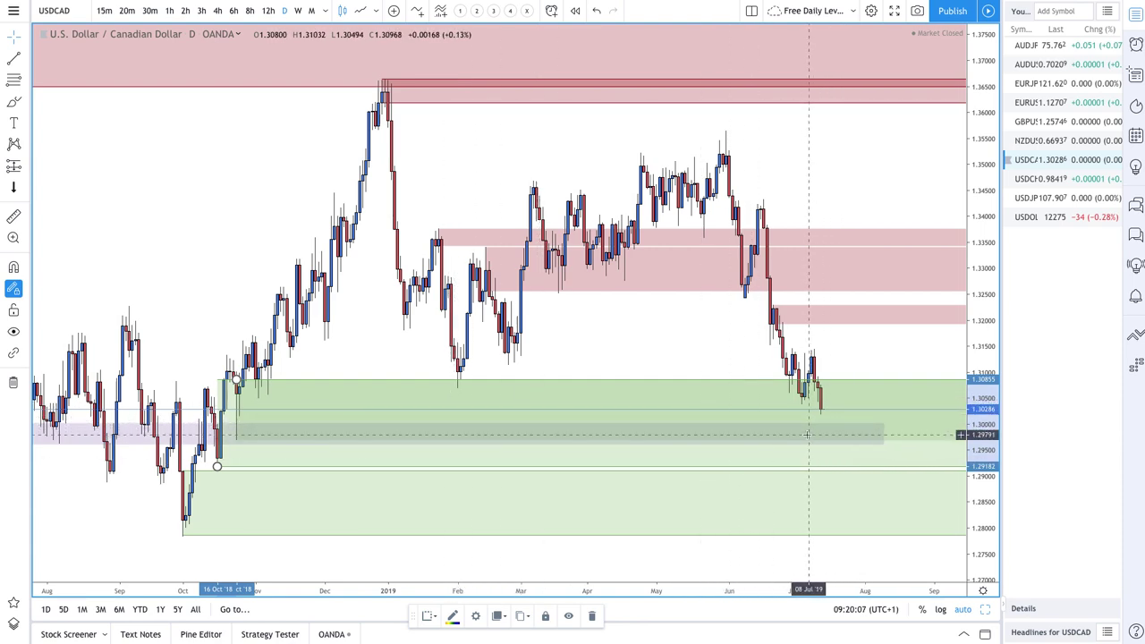
pyautogui.scroll(-3, 624, 427)
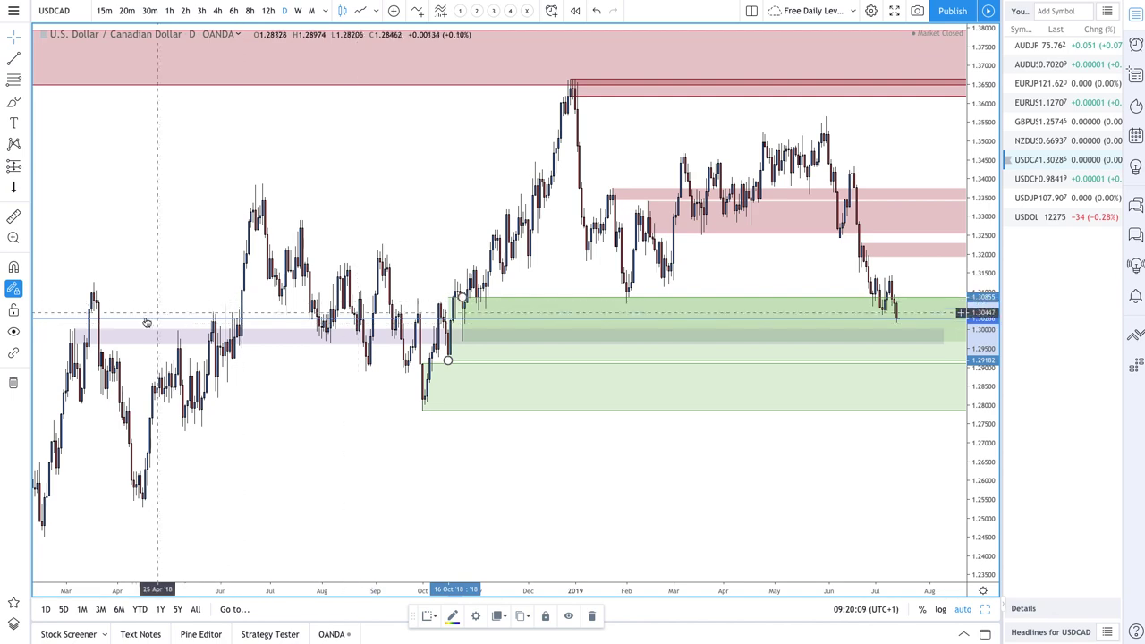
pyautogui.scroll(2, 828, 310)
pyautogui.scroll(2, 827, 310)
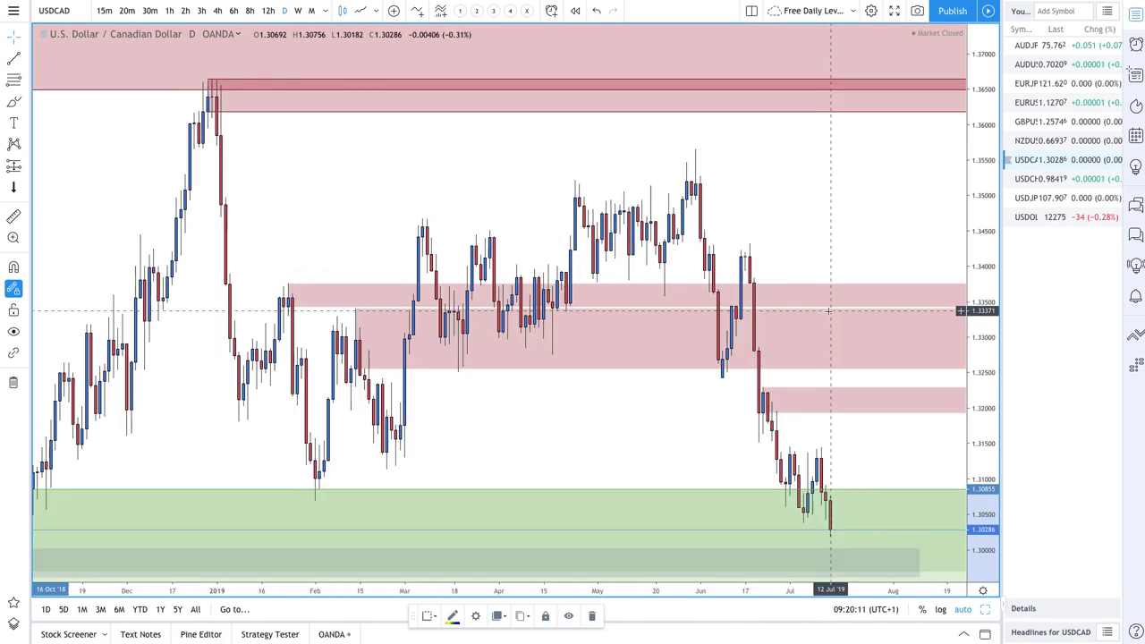
pyautogui.scroll(-1, 827, 310)
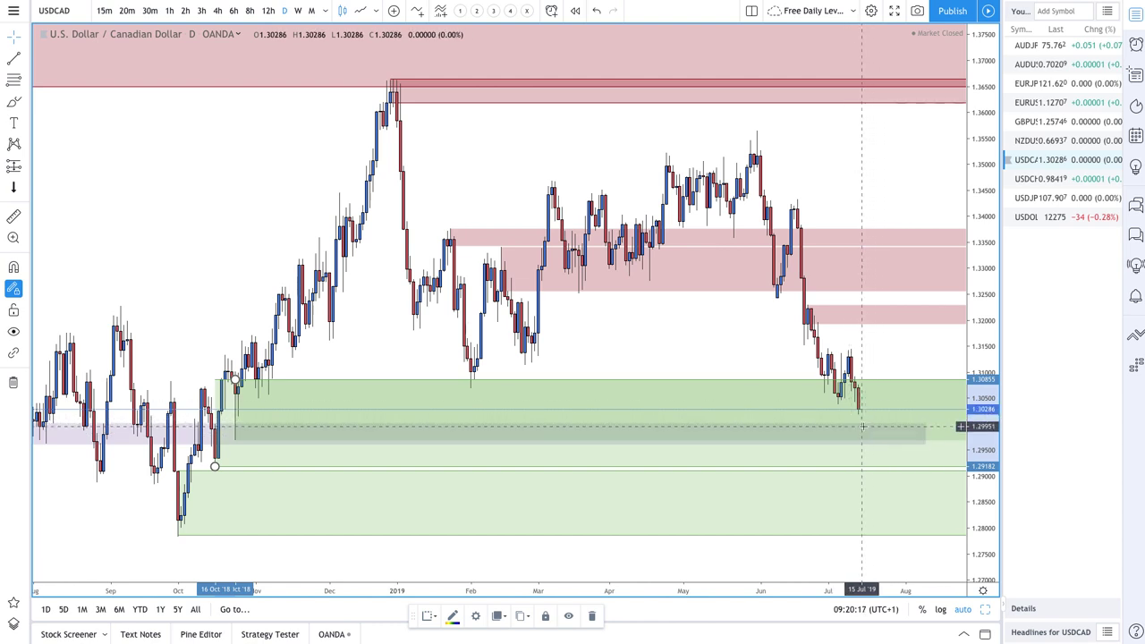
pyautogui.scroll(1, 762, 404)
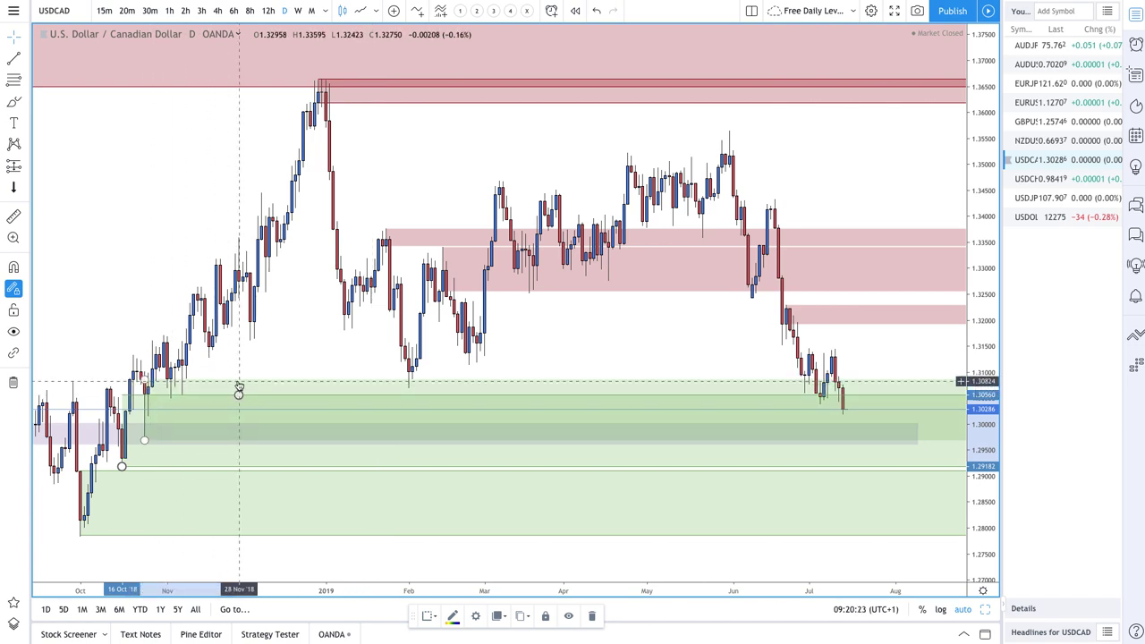
pyautogui.press('Delete')
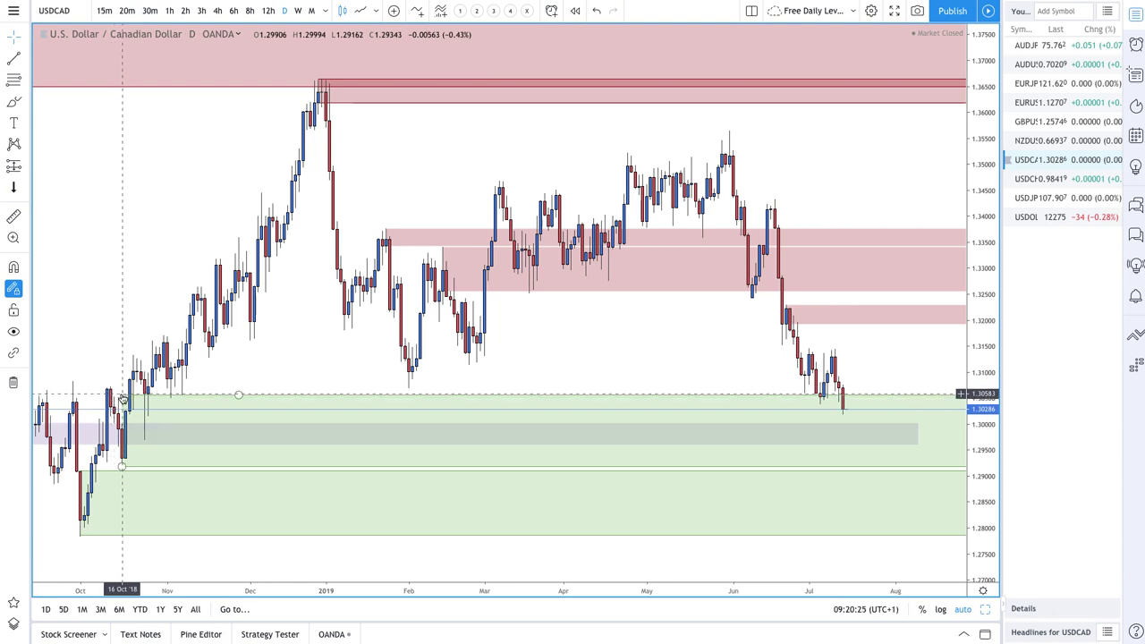
pyautogui.moveTo(239, 396)
pyautogui.mouseDown()
pyautogui.moveTo(148, 385)
pyautogui.moveTo(122, 425)
pyautogui.moveTo(125, 393)
pyautogui.moveTo(145, 380)
pyautogui.mouseUp()
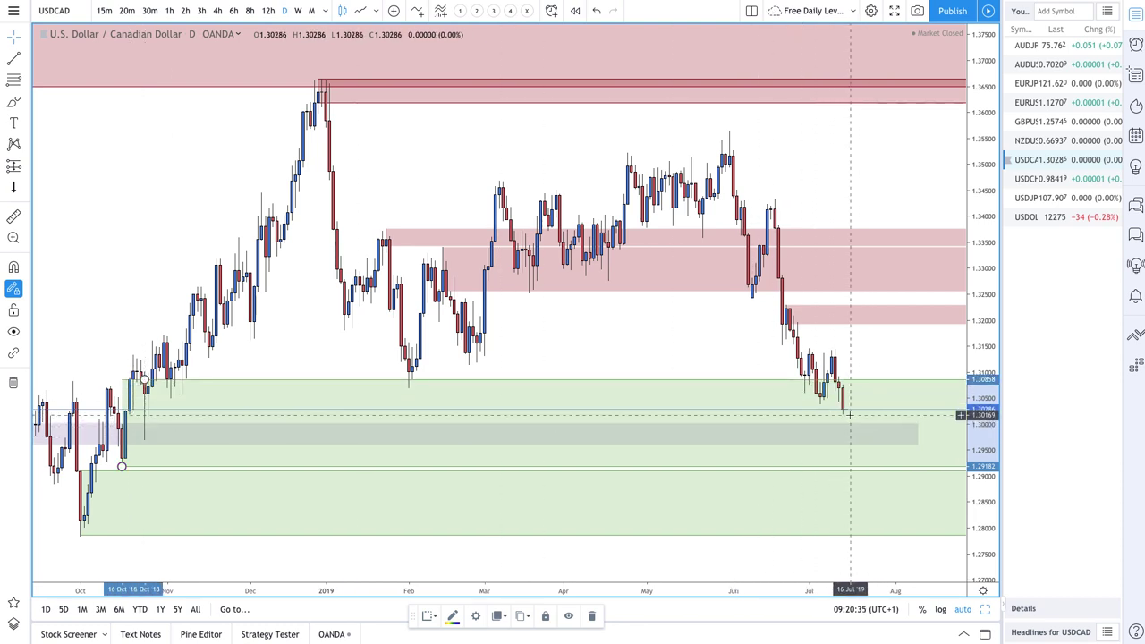
# Step: Draw a USDCAD zone at the July high from 1.30938 to 1.31432 and apply the Supply Zone template
pyautogui.click(16, 81)
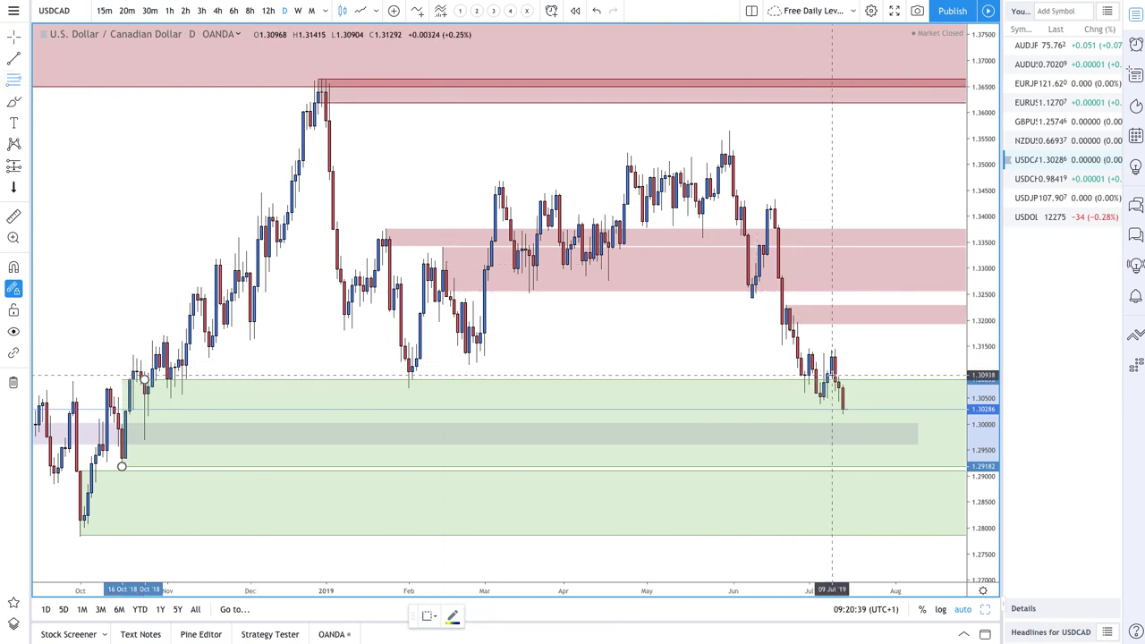
pyautogui.click(832, 375)
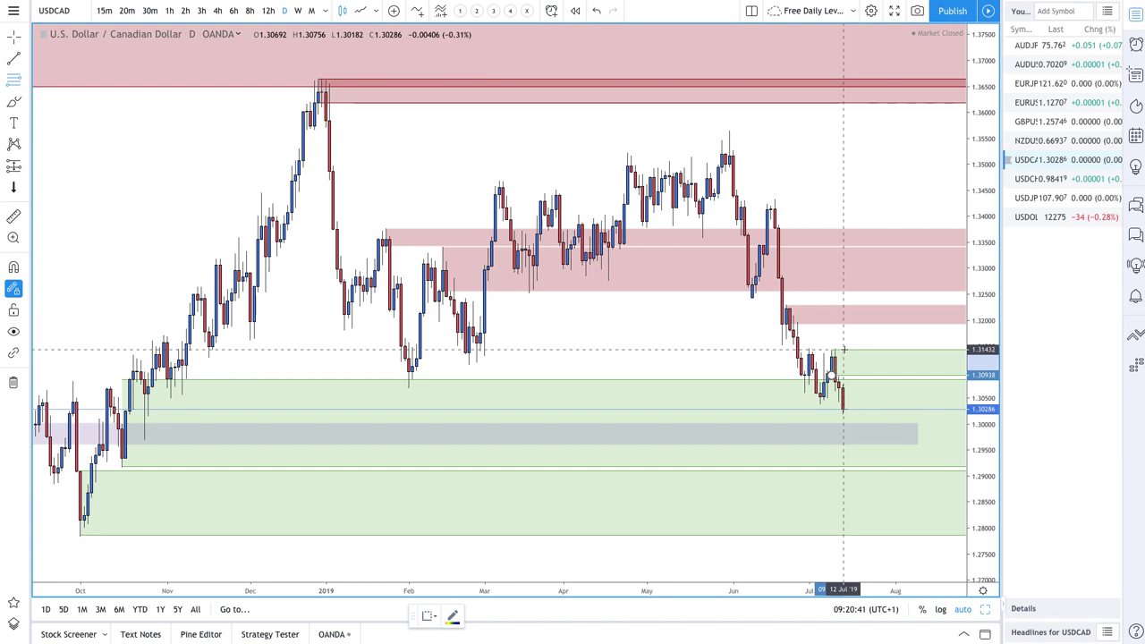
pyautogui.click(844, 349)
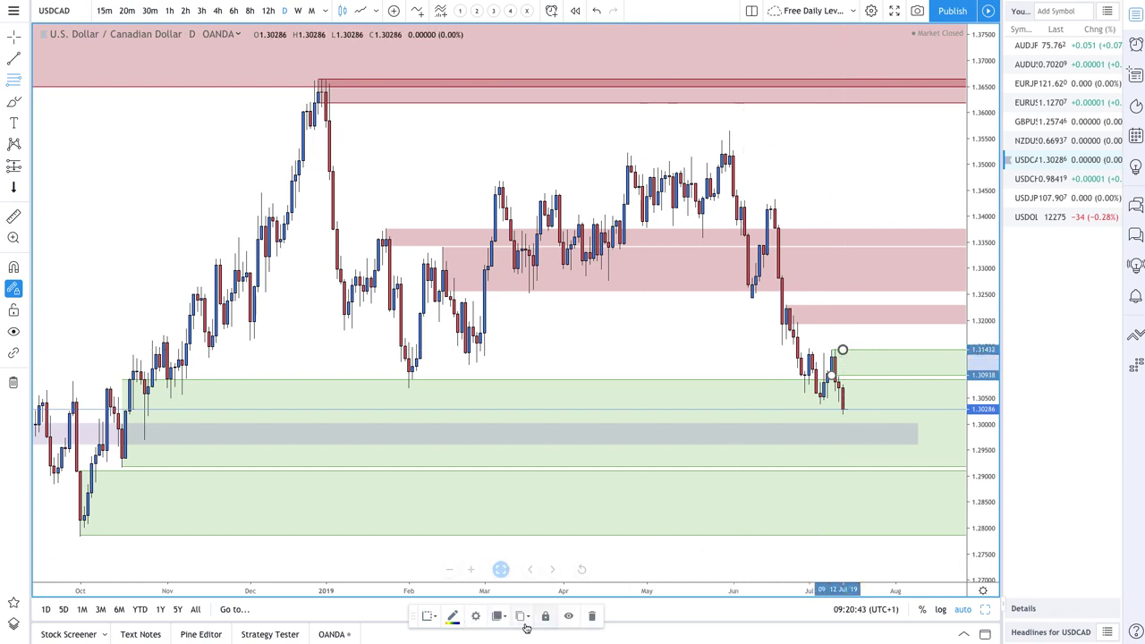
pyautogui.click(429, 615)
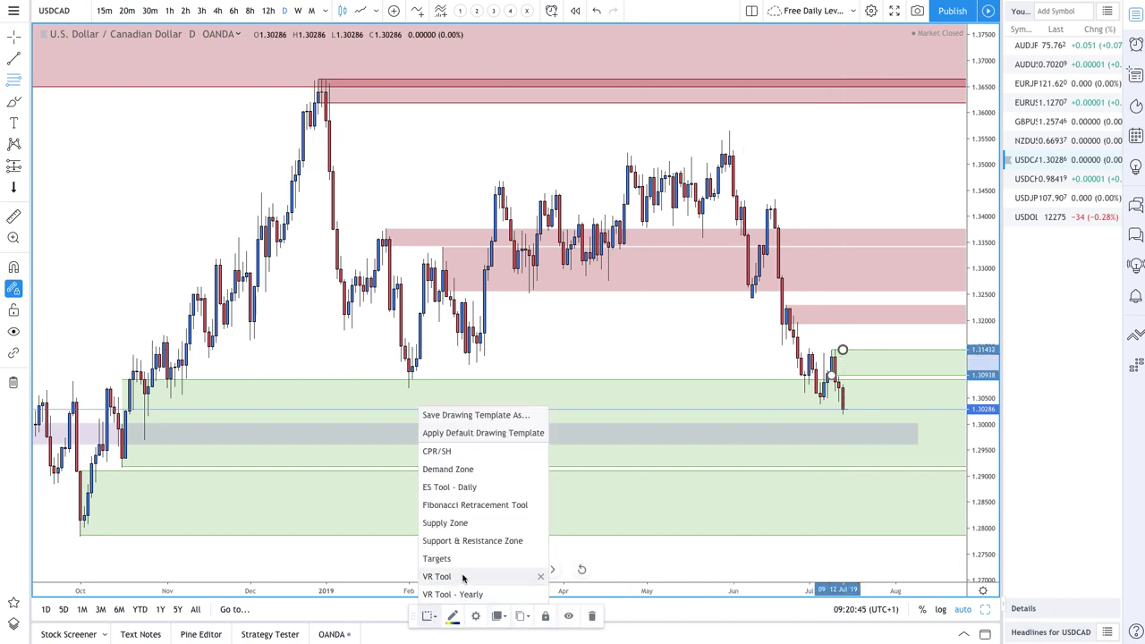
pyautogui.click(462, 522)
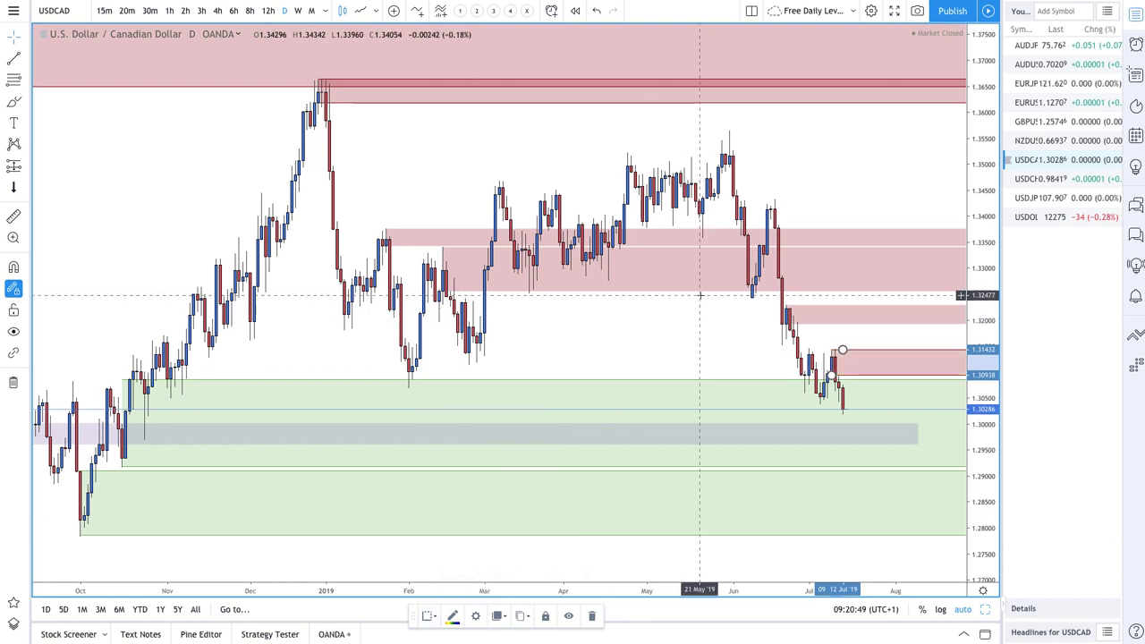
# Step: Delete the two older red USDCAD supply zones lying between about 1.3255 and 1.3375
pyautogui.press('Escape')
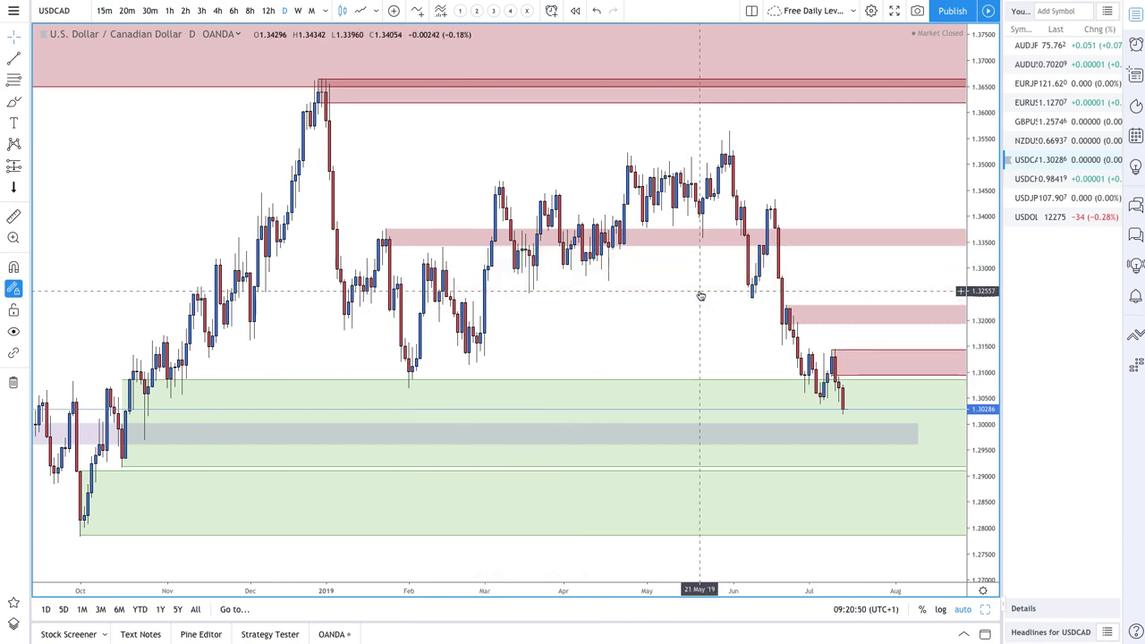
pyautogui.click(716, 248)
pyautogui.press('Delete')
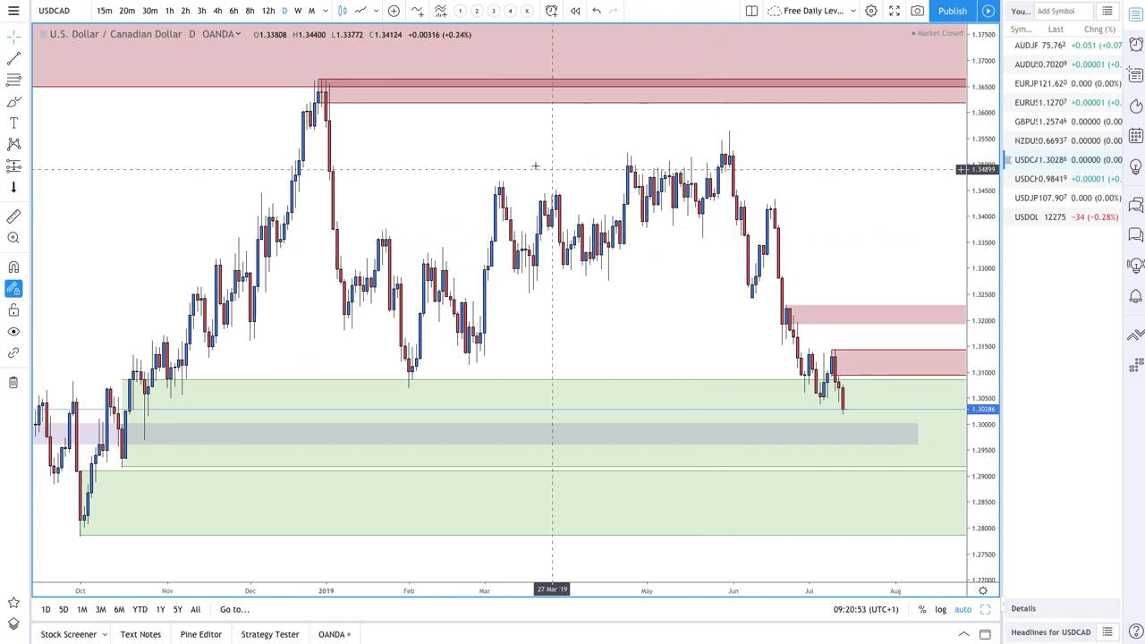
# Step: Draw two USDCAD supply zones, from 1.33292 to 1.34336 at the mid-June high and from 1.34979 to 1.35668 at the early-June high
pyautogui.click(14, 80)
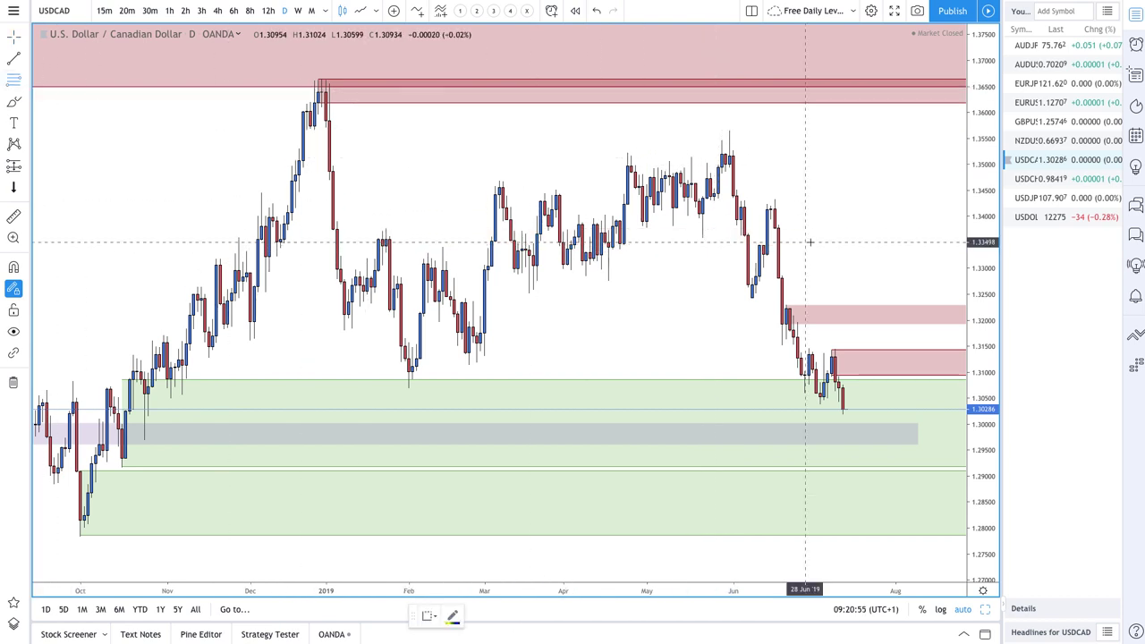
pyautogui.click(768, 253)
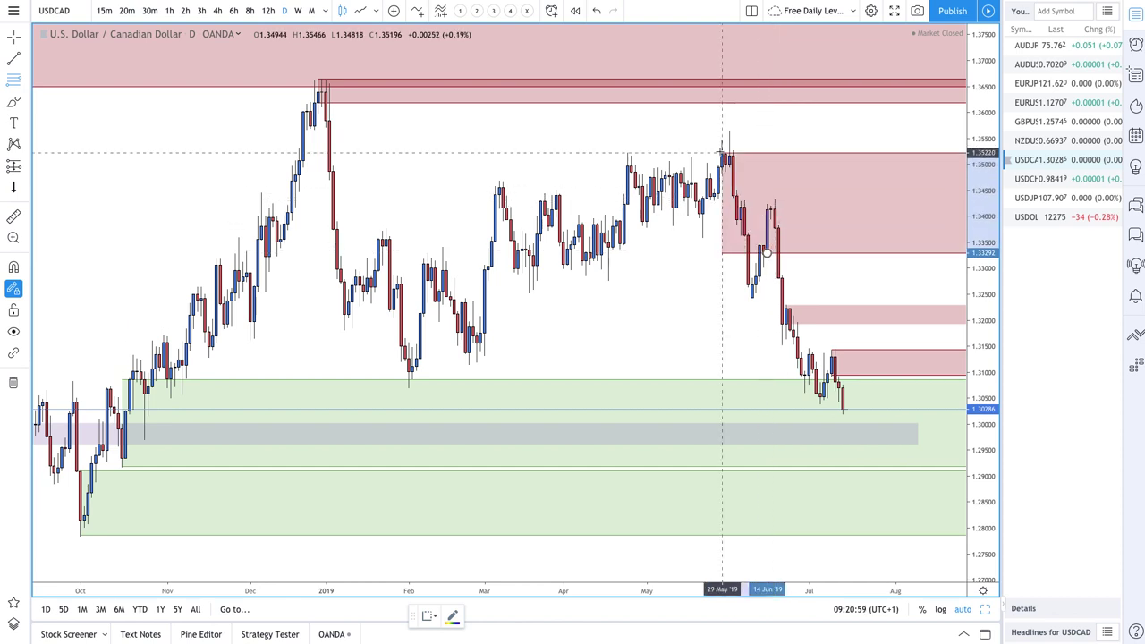
pyautogui.click(771, 198)
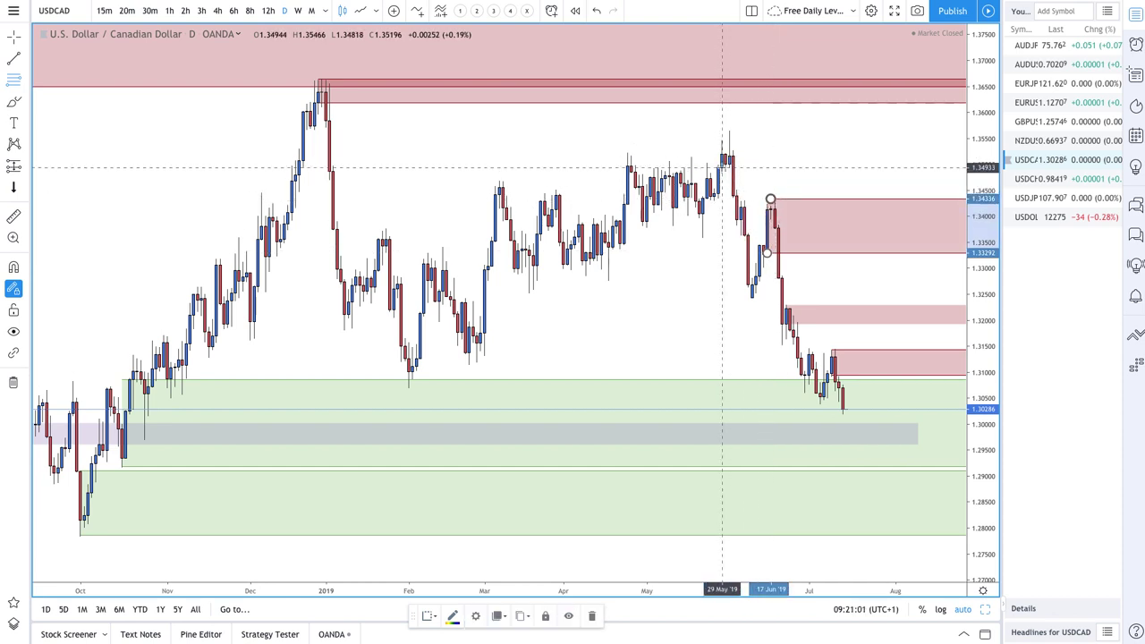
pyautogui.click(725, 165)
pyautogui.click(733, 130)
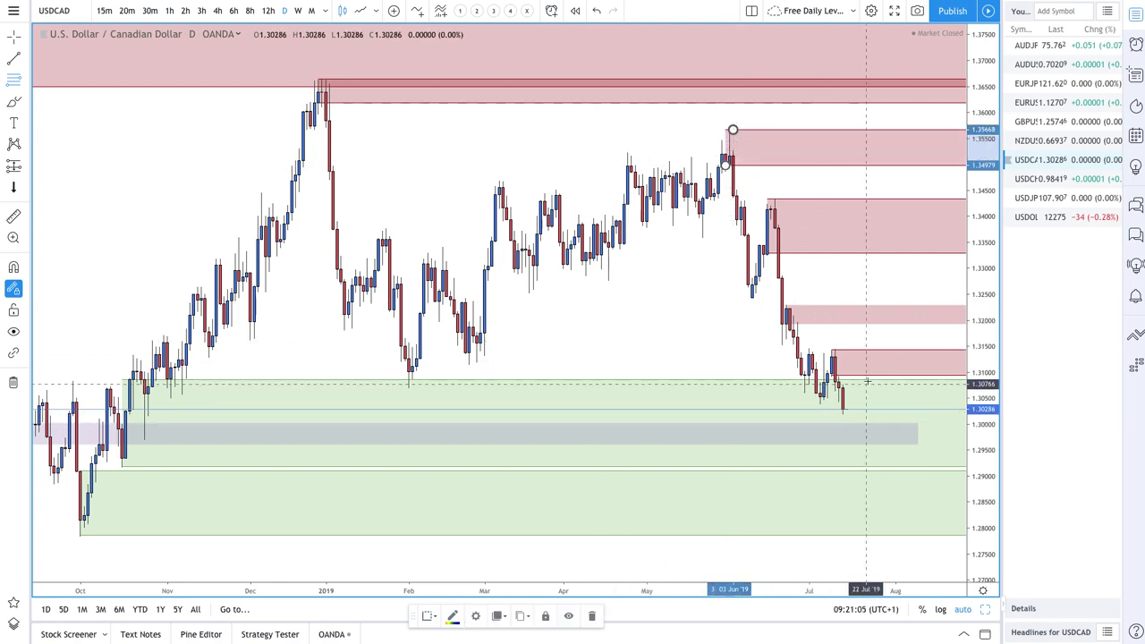
# Step: Brush two USDCAD price arrows, one rising into the lowest red supply zone and turning down, one falling from the next zone above
pyautogui.scroll(3, 439, 245)
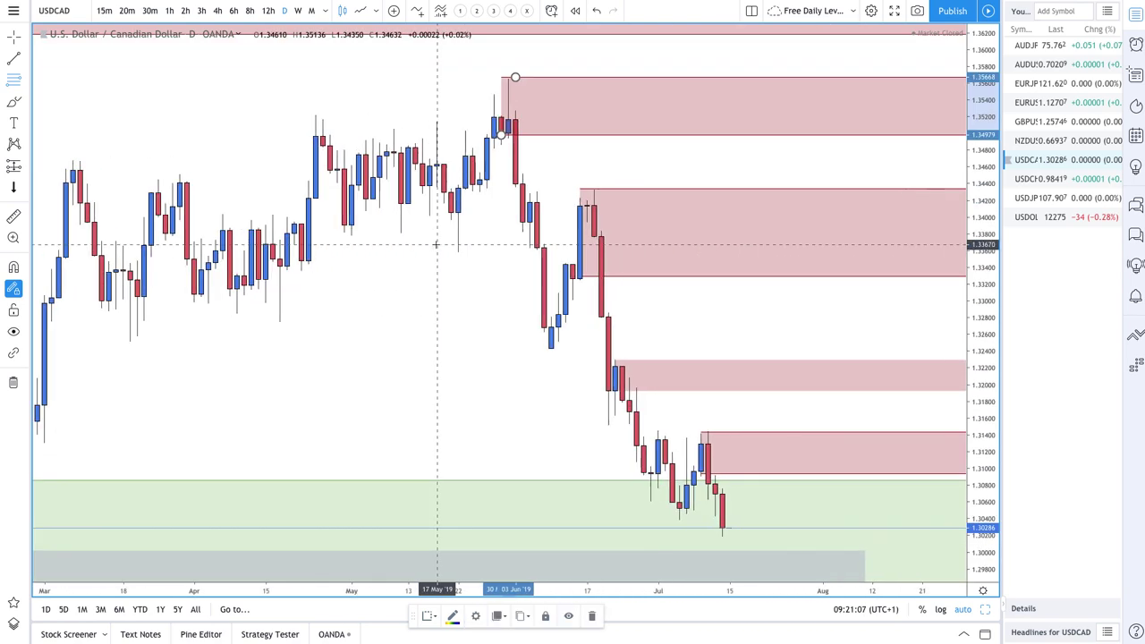
pyautogui.click(16, 114)
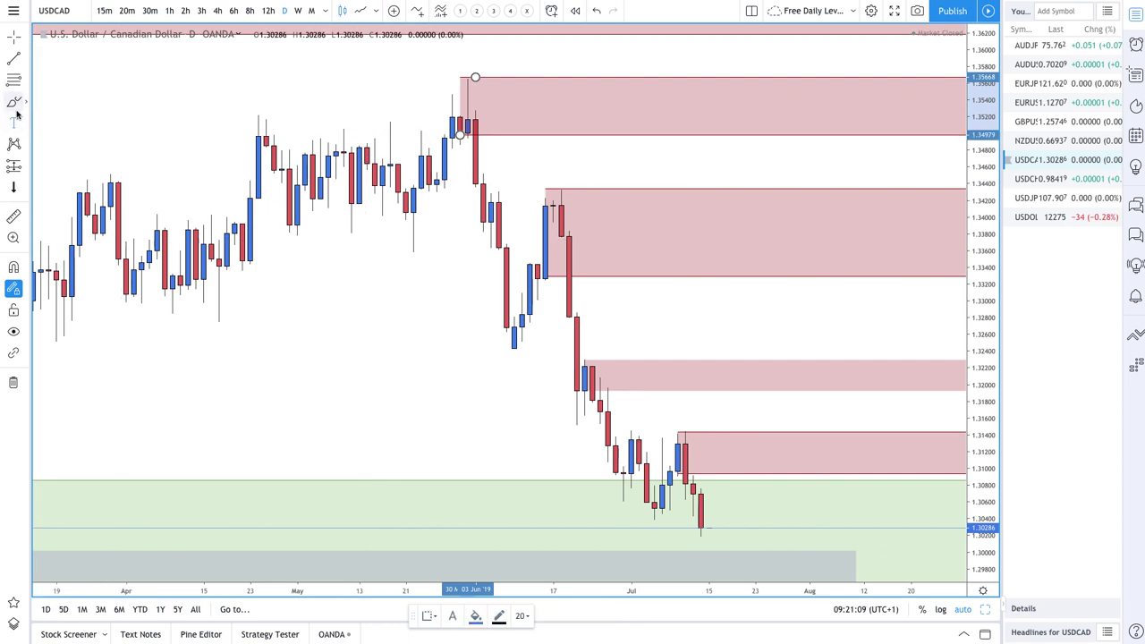
pyautogui.moveTo(701, 531)
pyautogui.mouseDown()
pyautogui.moveTo(739, 465)
pyautogui.moveTo(794, 512)
pyautogui.mouseUp()
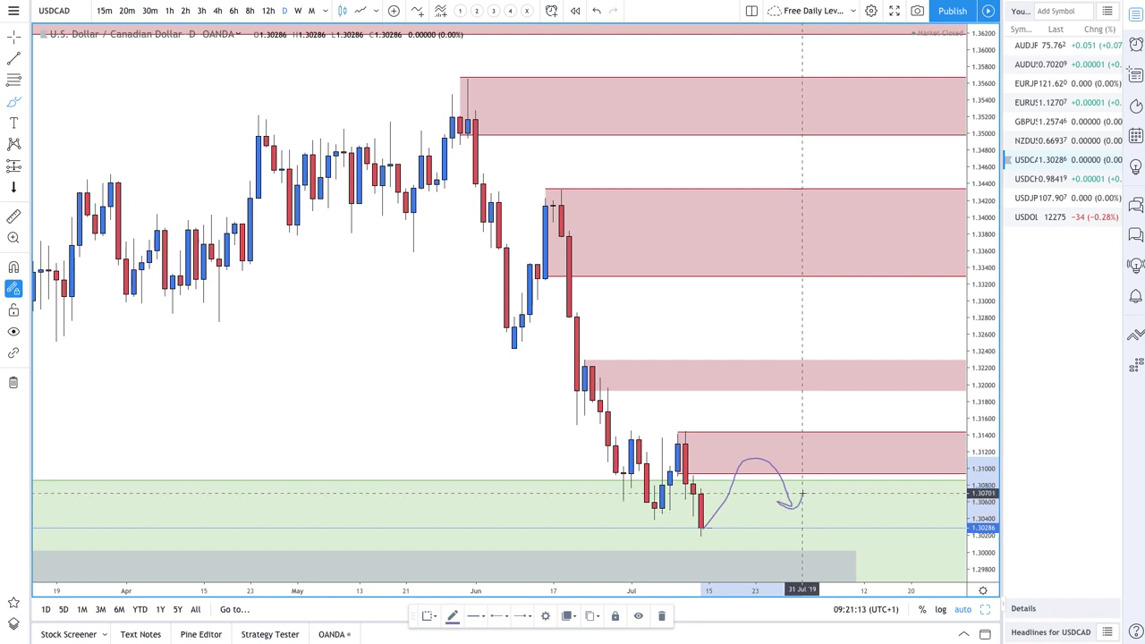
pyautogui.moveTo(778, 379); pyautogui.dragTo(817, 432)
pyautogui.scroll(-2, 817, 410)
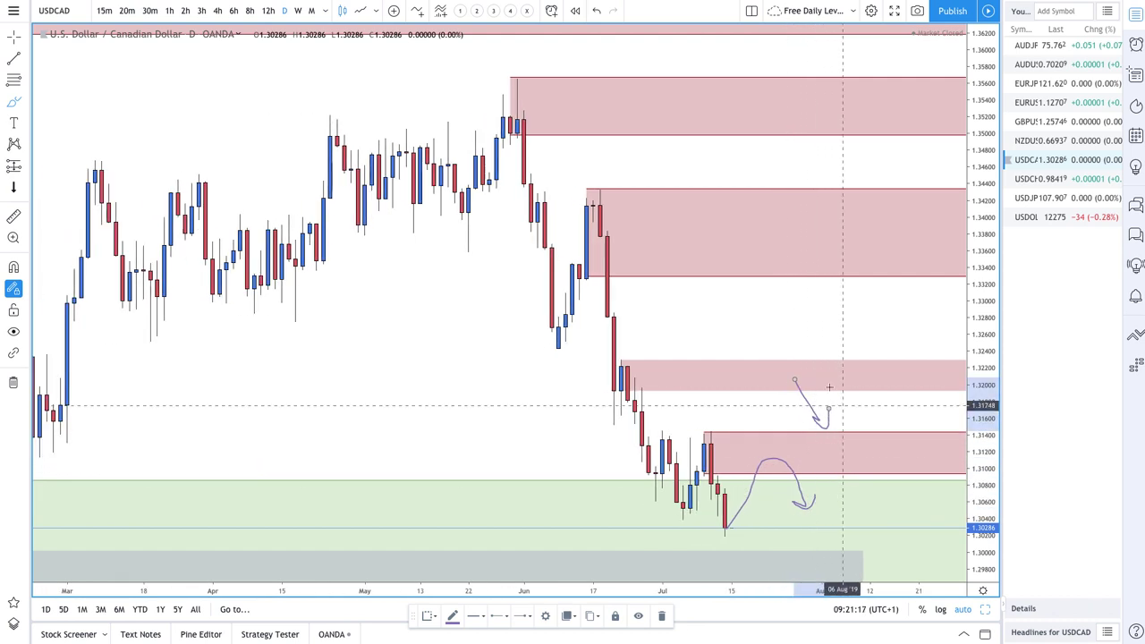
pyautogui.scroll(-2, 816, 433)
pyautogui.scroll(-3, 817, 433)
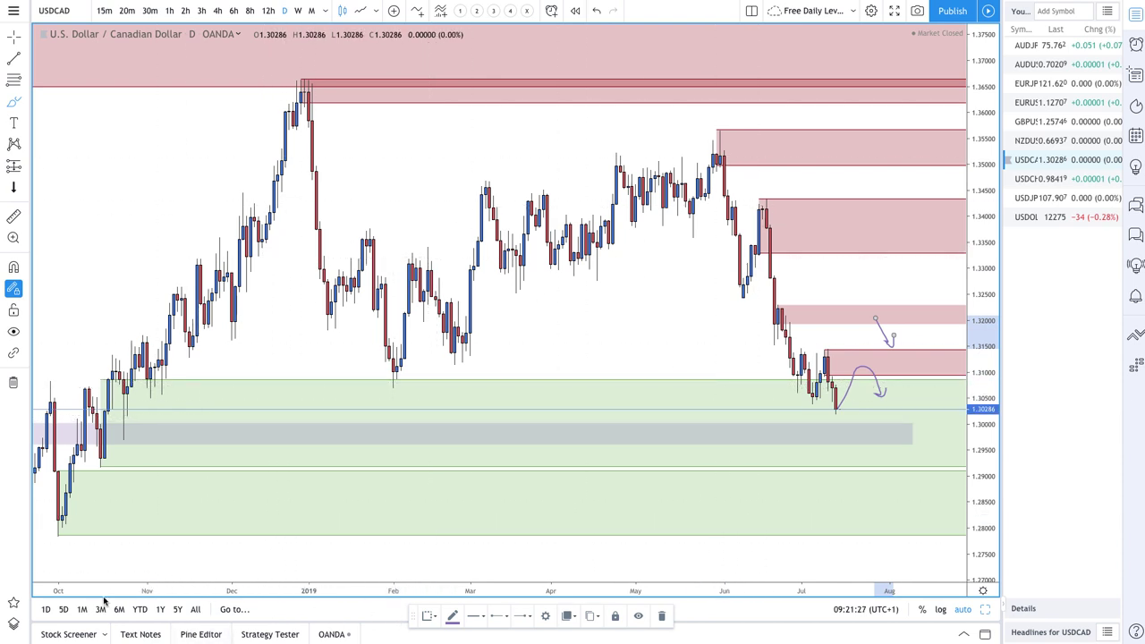
# Step: Play the published NZDUSD supply and demand zone analysis, and load the NZDUSD daily chart from the watchlist
pyautogui.click(139, 609)
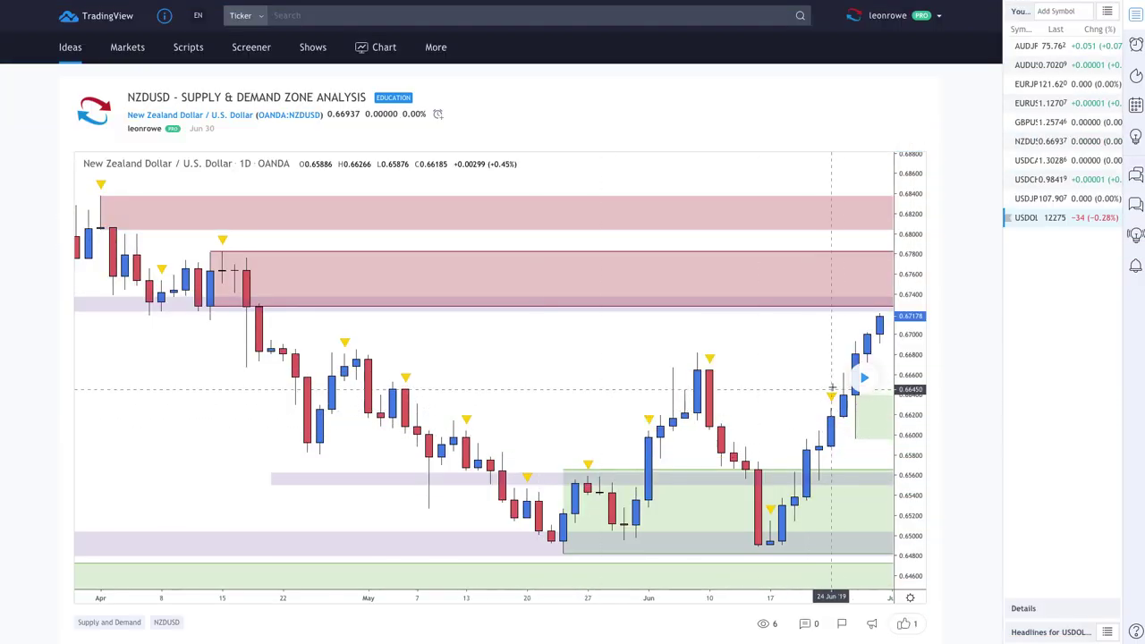
pyautogui.click(864, 376)
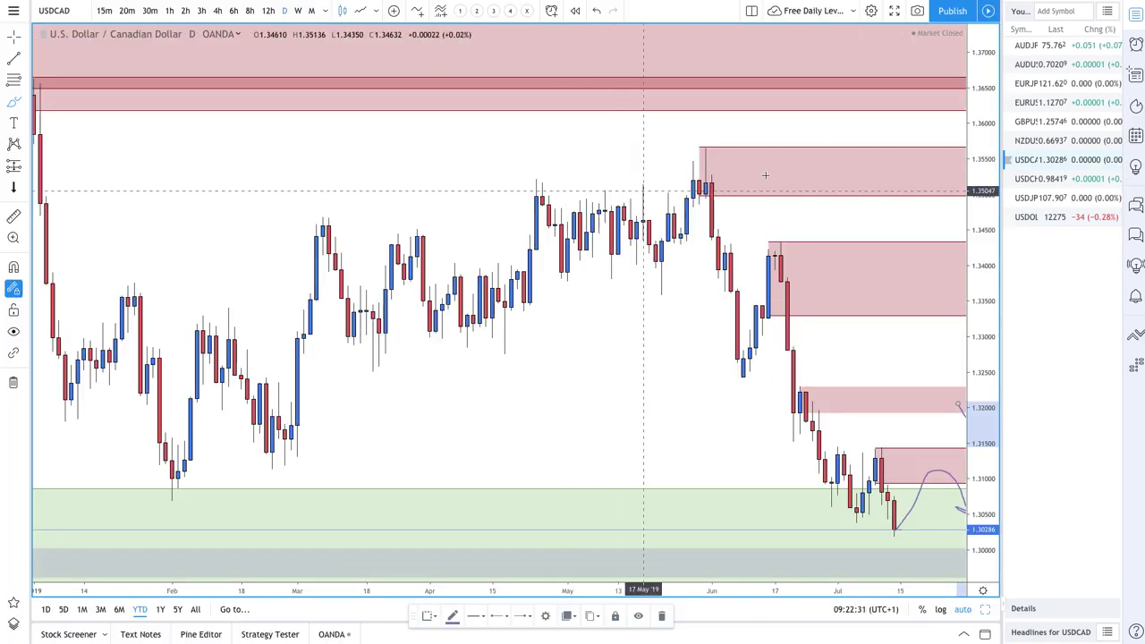
pyautogui.click(1062, 143)
# Step: Delete the large green NZDUSD demand zones, keeping the small one between about 0.6600 and 0.6640 and the purple bands
pyautogui.moveTo(882, 256); pyautogui.dragTo(734, 274)
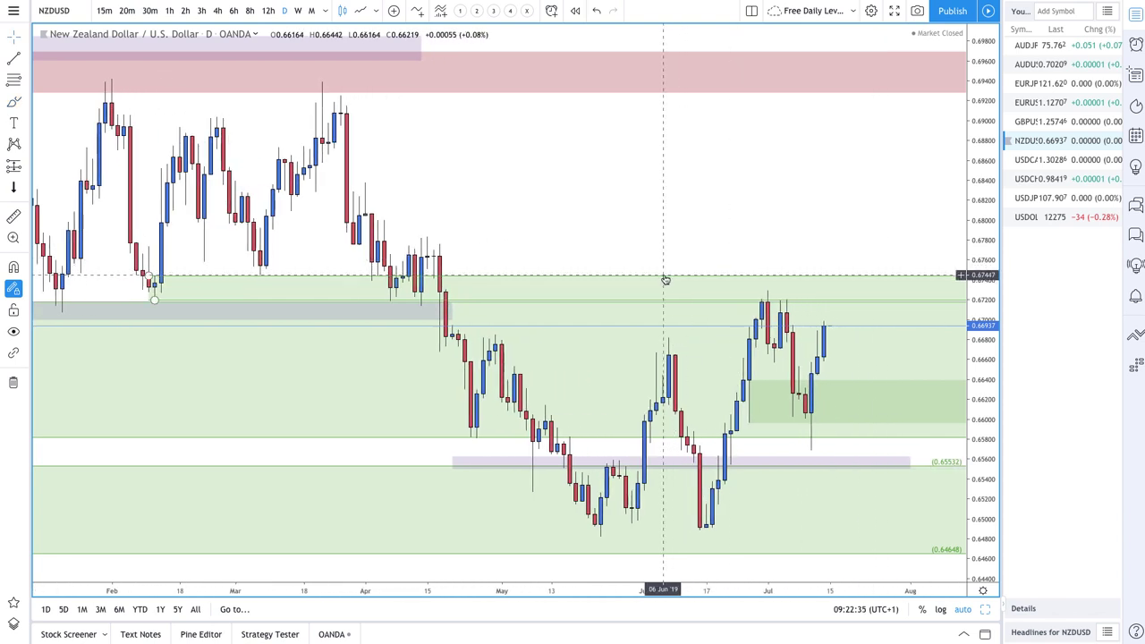
pyautogui.hotkey('ctrl', 'z')
pyautogui.click(647, 304)
pyautogui.press('Delete')
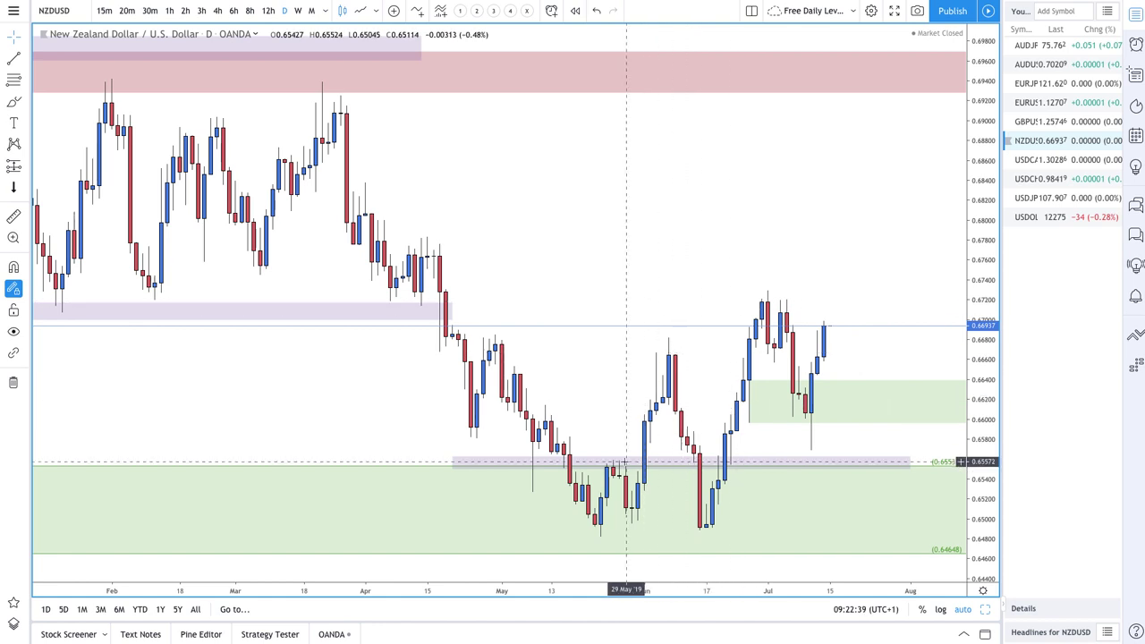
pyautogui.click(286, 472)
pyautogui.press('Delete')
# Step: Draw an NZDUSD zone at the mid-June low from 0.65668 to 0.64884 and apply the Demand Zone template
pyautogui.click(18, 81)
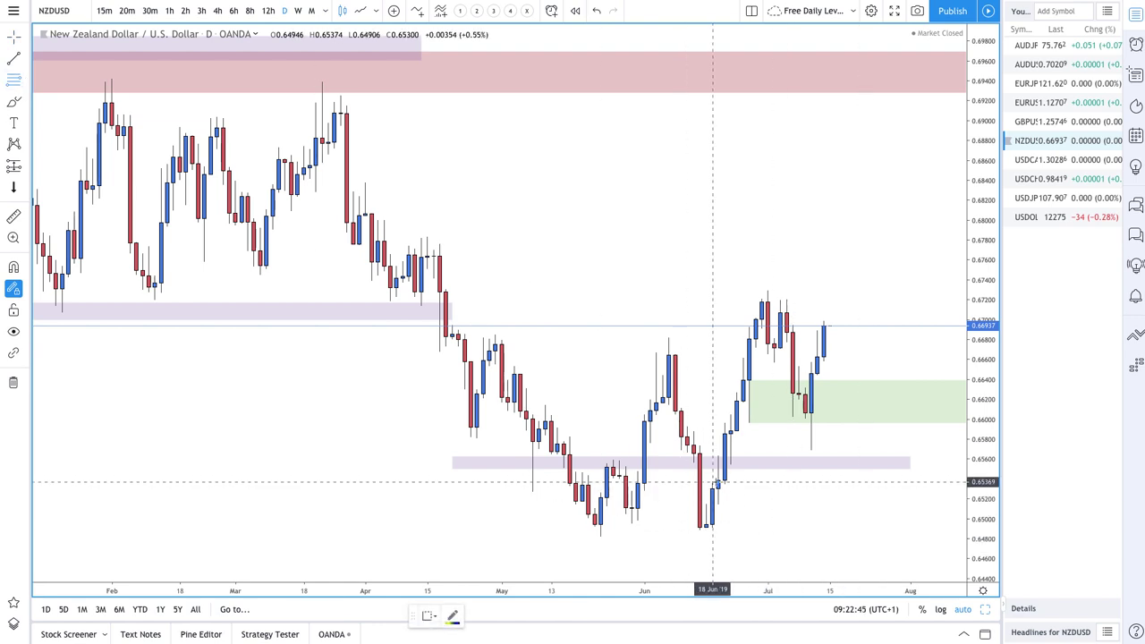
pyautogui.moveTo(701, 452); pyautogui.dragTo(700, 529)
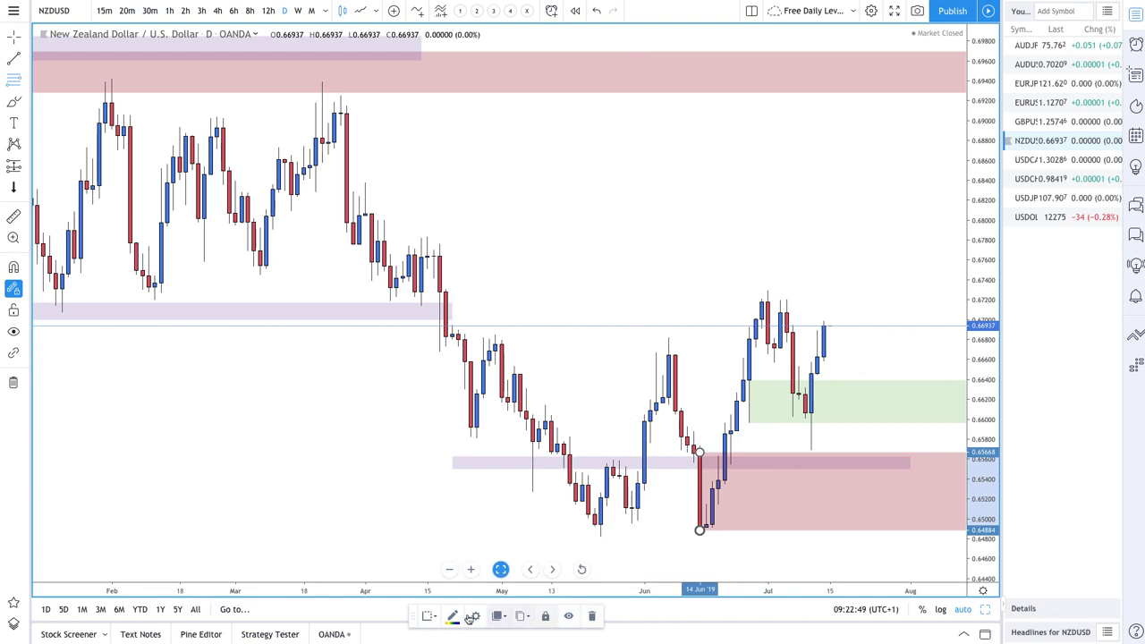
pyautogui.click(430, 621)
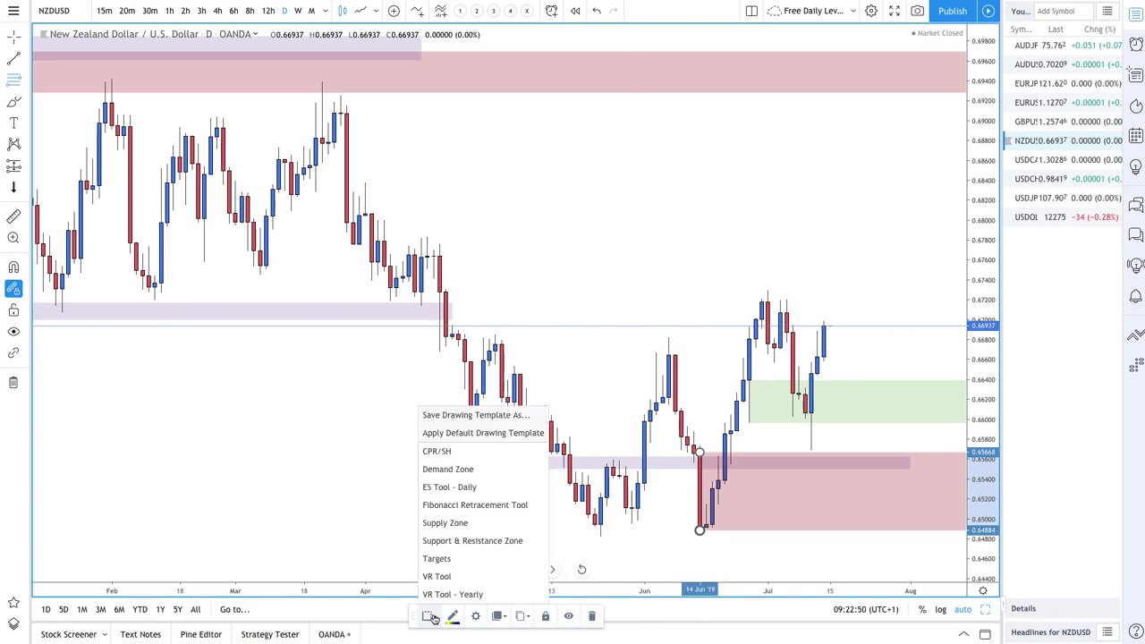
pyautogui.click(463, 475)
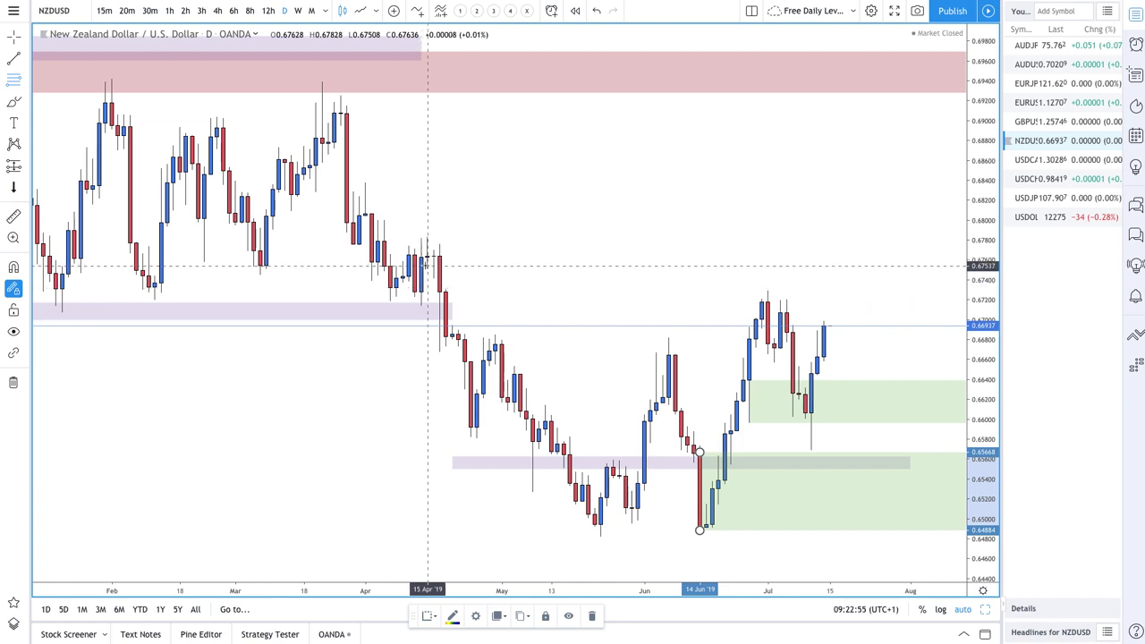
# Step: Draw an NZDUSD zone at the mid-April high from 0.67615 to 0.67831 and apply the Supply Zone template
pyautogui.click(433, 238)
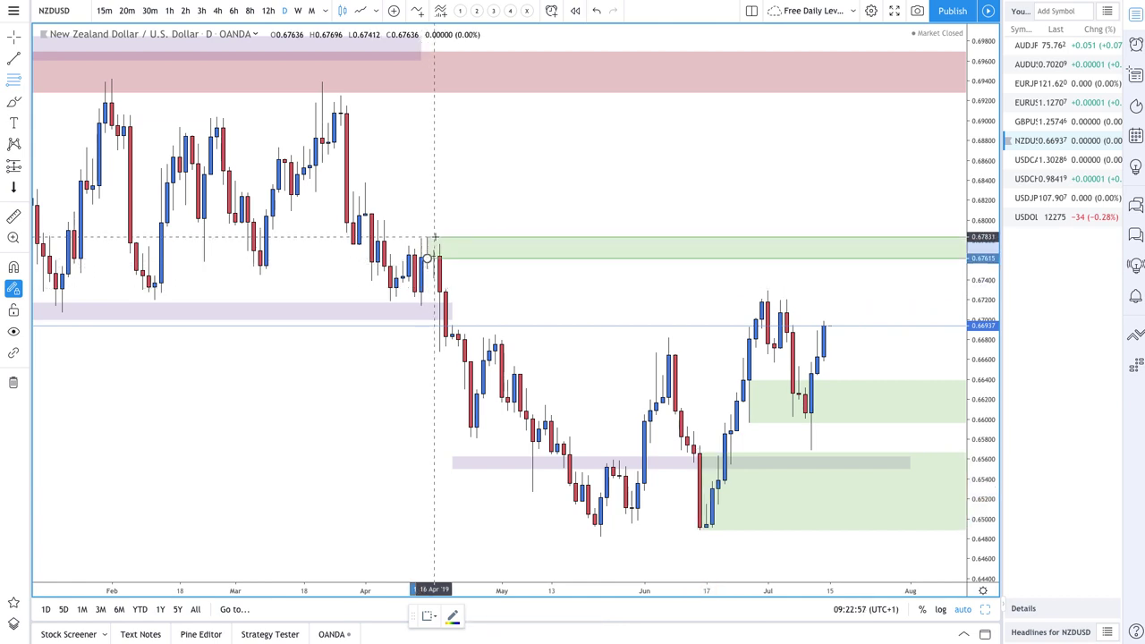
pyautogui.click(440, 257)
pyautogui.click(429, 617)
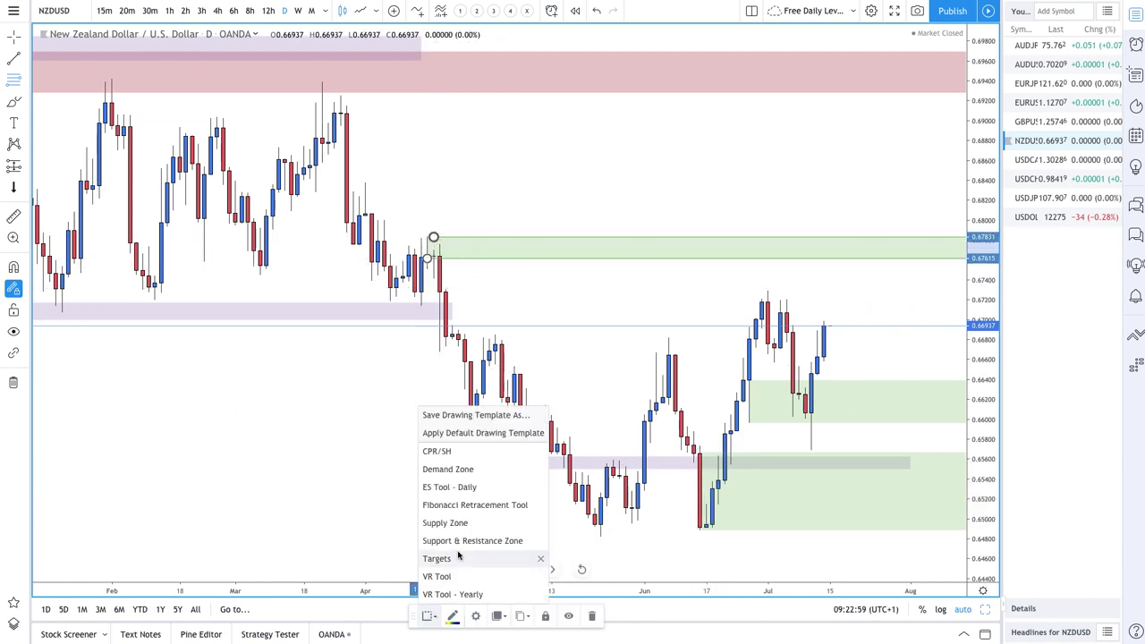
pyautogui.click(457, 522)
# Step: Draw a second NZDUSD supply zone at the late June to early July highs, from 0.66998 to 0.67295
pyautogui.scroll(5, 741, 288)
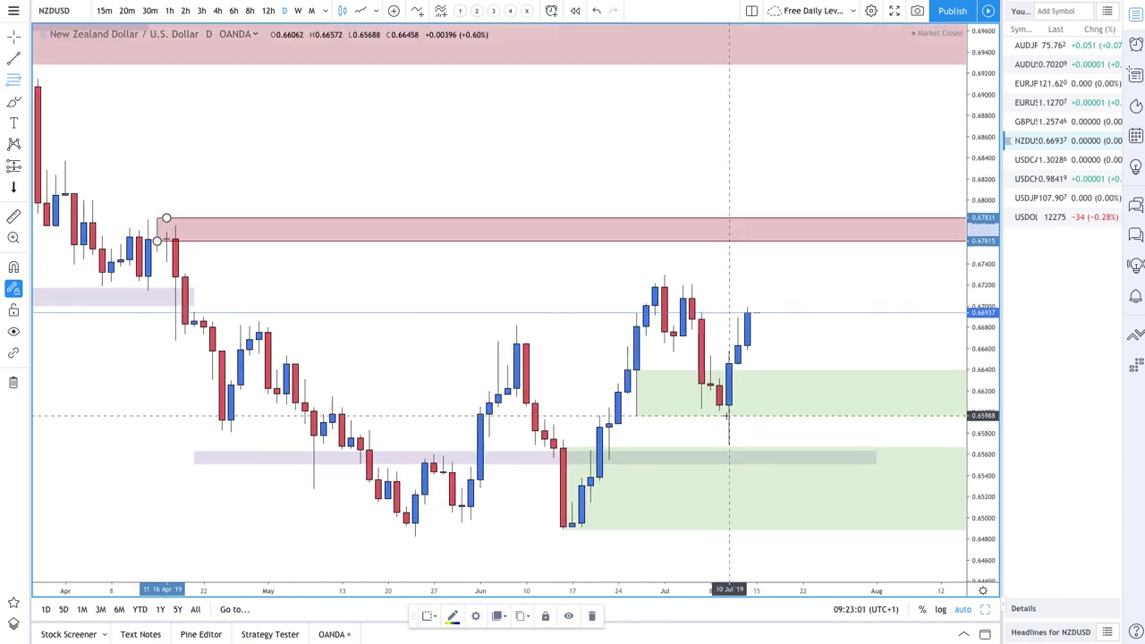
pyautogui.scroll(1, 741, 287)
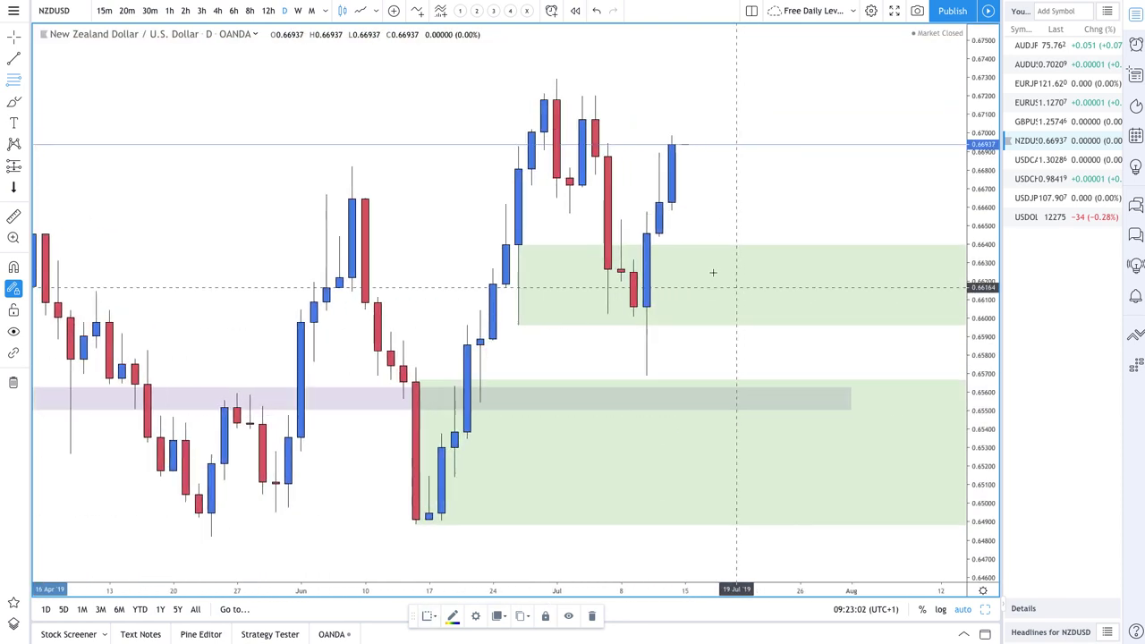
pyautogui.click(22, 82)
pyautogui.click(543, 133)
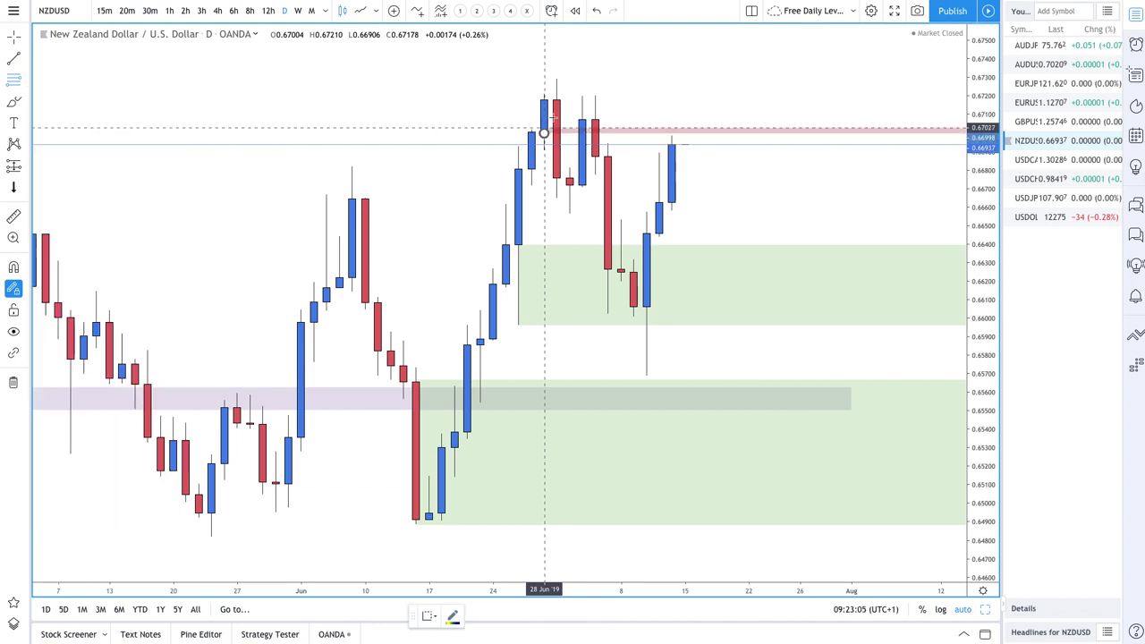
pyautogui.click(569, 81)
# Step: Brush three NZDUSD arrows: rising into the lower supply zone and turning down, falling from the upper one, and dropping to bounce off the upper demand zone
pyautogui.scroll(-2, 666, 187)
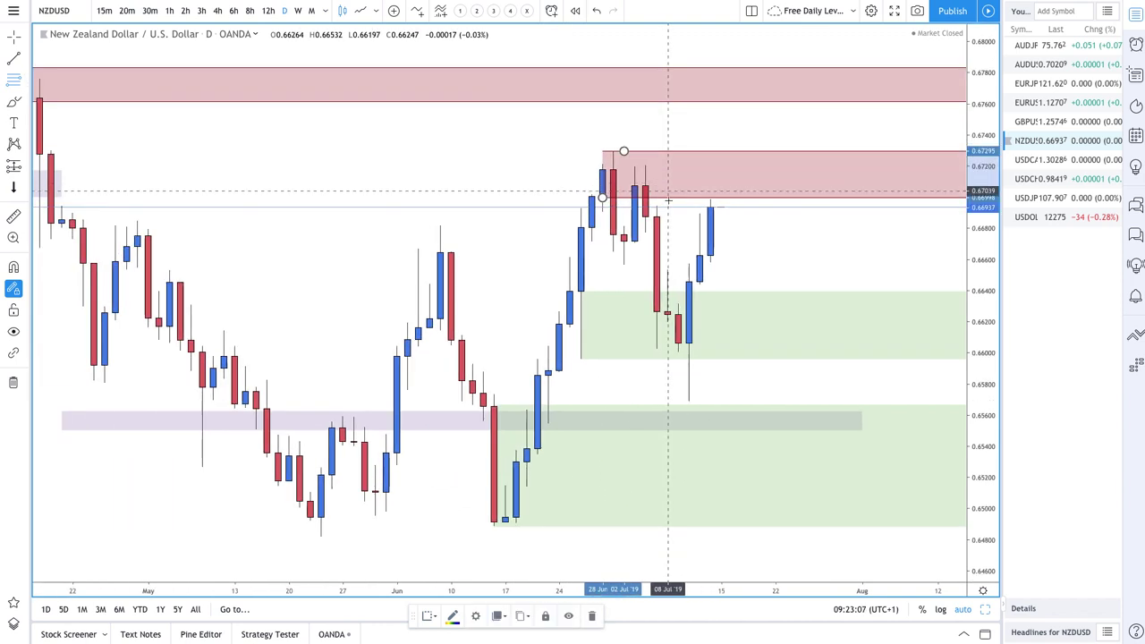
pyautogui.click(12, 104)
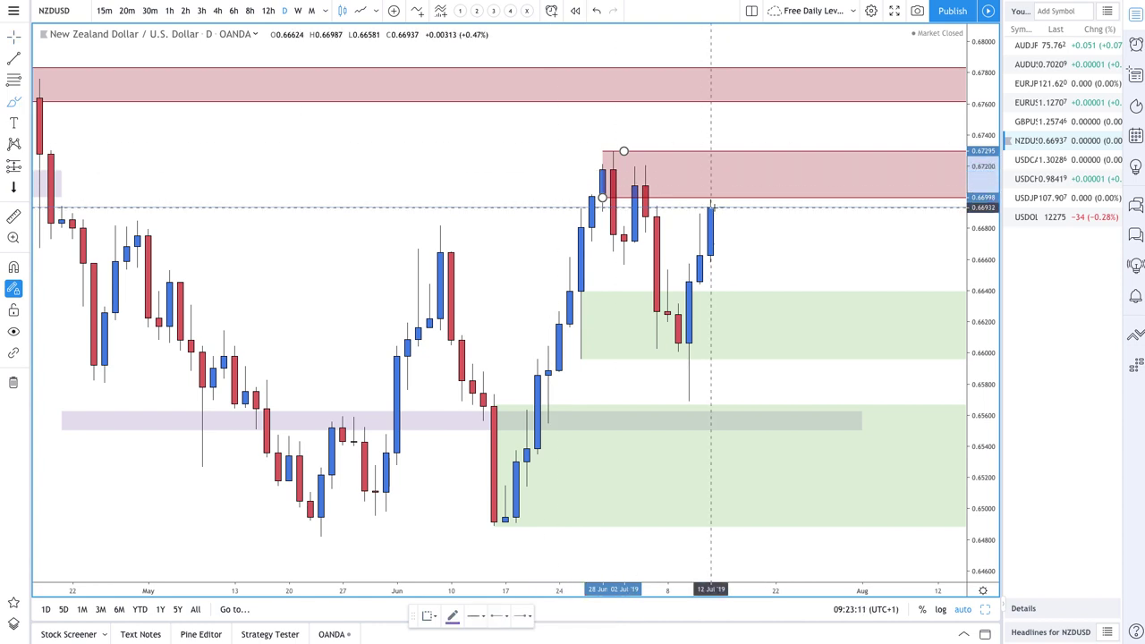
pyautogui.moveTo(711, 207); pyautogui.dragTo(741, 157)
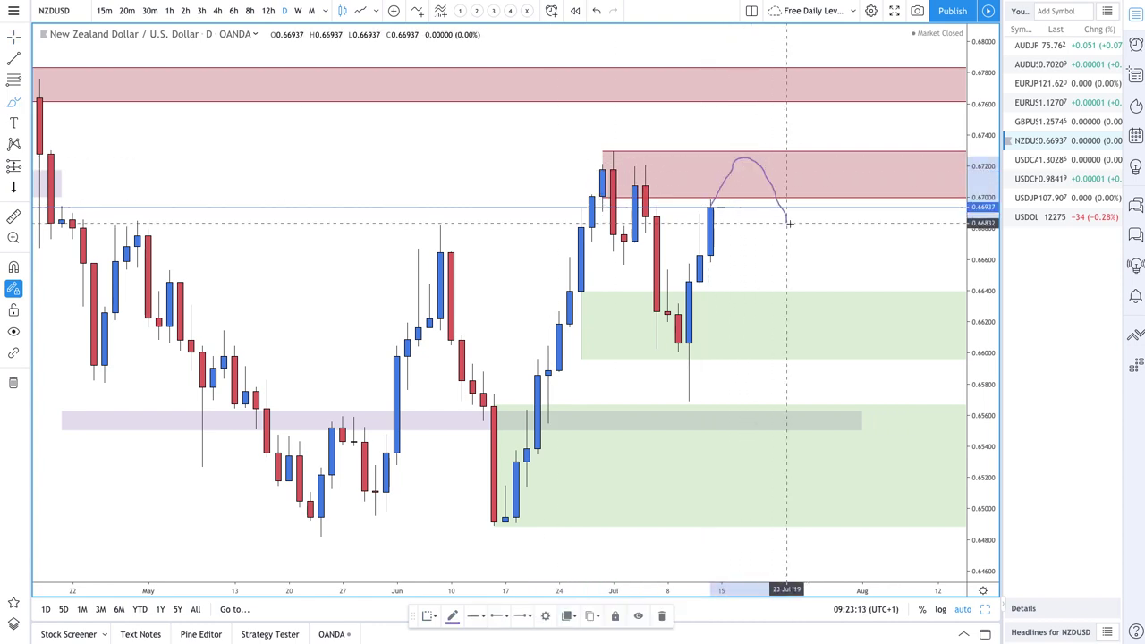
pyautogui.scroll(-2, 715, 213)
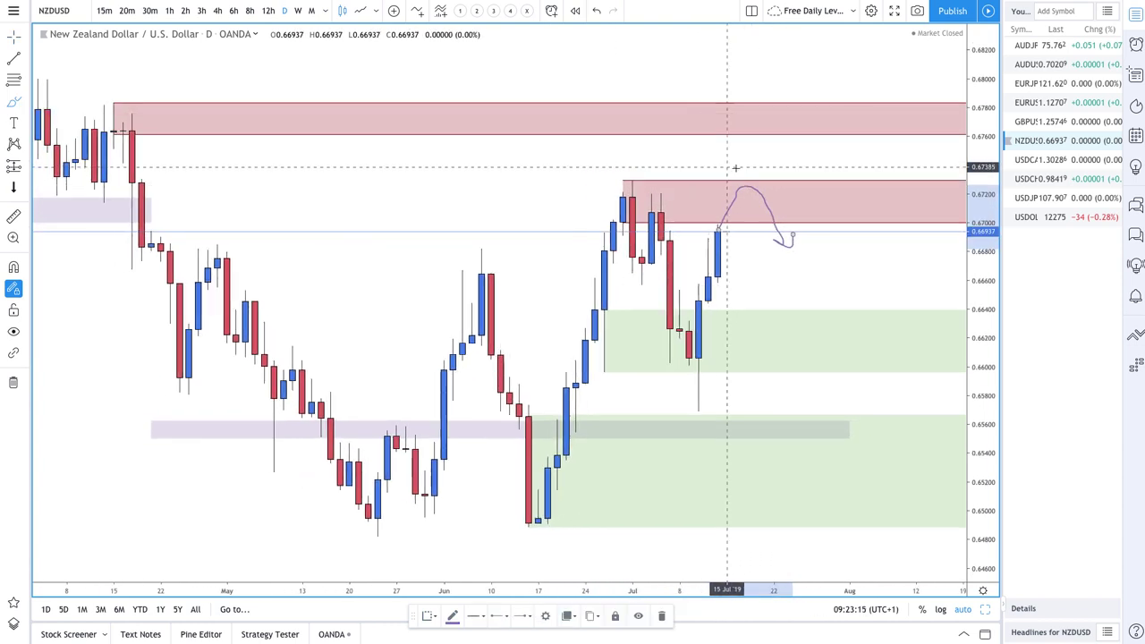
pyautogui.moveTo(786, 139); pyautogui.dragTo(794, 154)
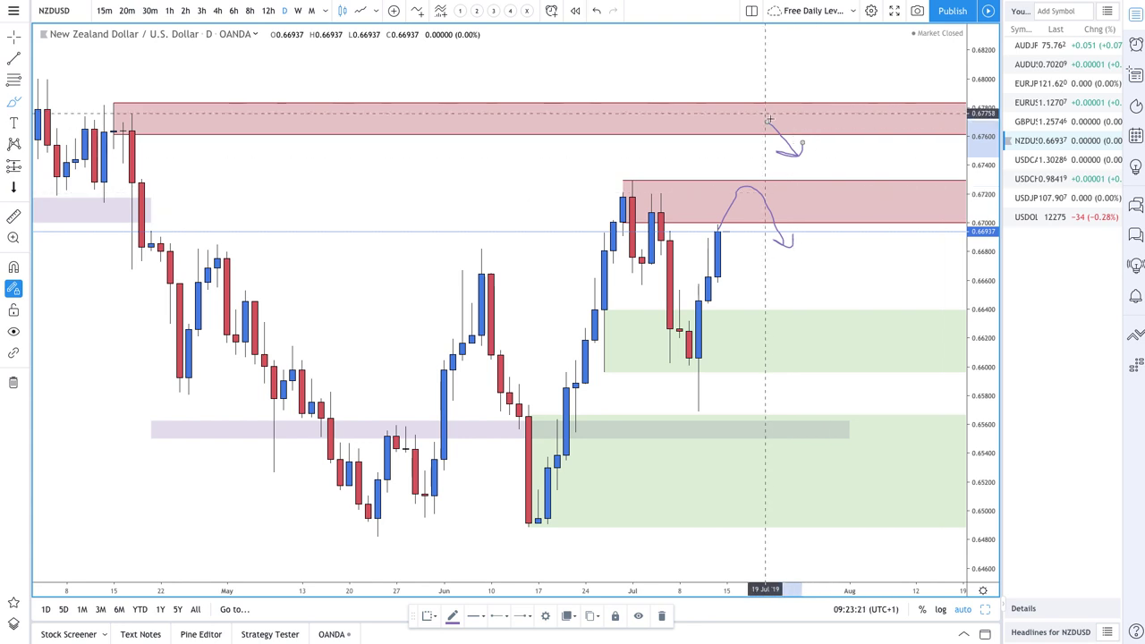
pyautogui.moveTo(723, 236); pyautogui.dragTo(775, 360)
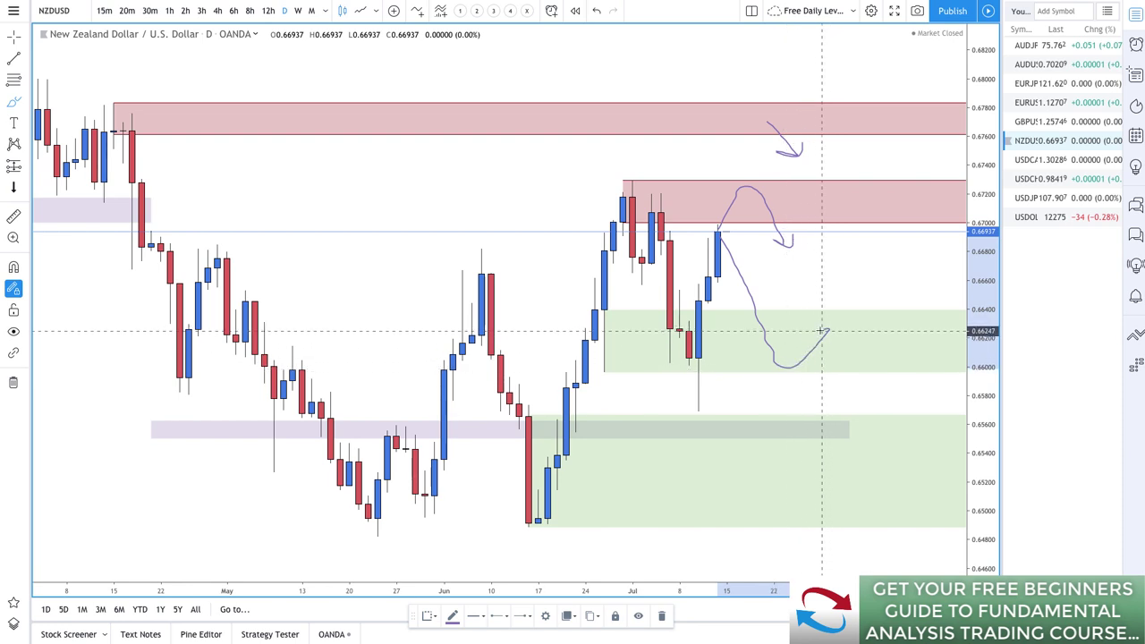
# Step: Reshape the upper NZDUSD demand zone around the 9–10 July low, spanning 0.66242 to 0.65692
pyautogui.moveTo(604, 310); pyautogui.dragTo(688, 332)
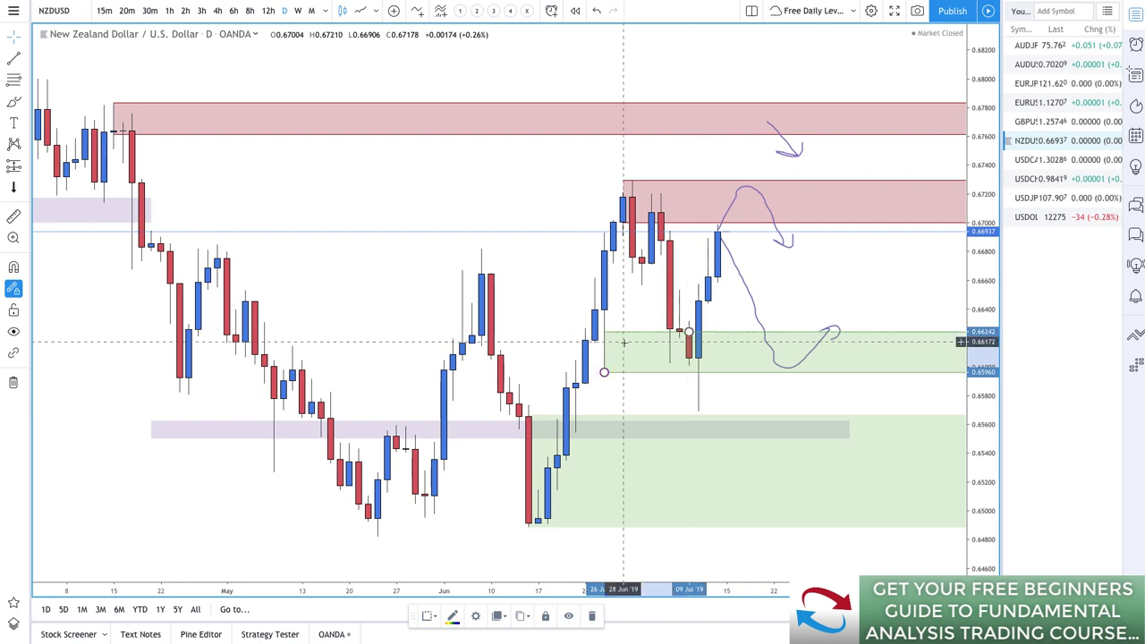
pyautogui.moveTo(604, 372); pyautogui.dragTo(697, 410)
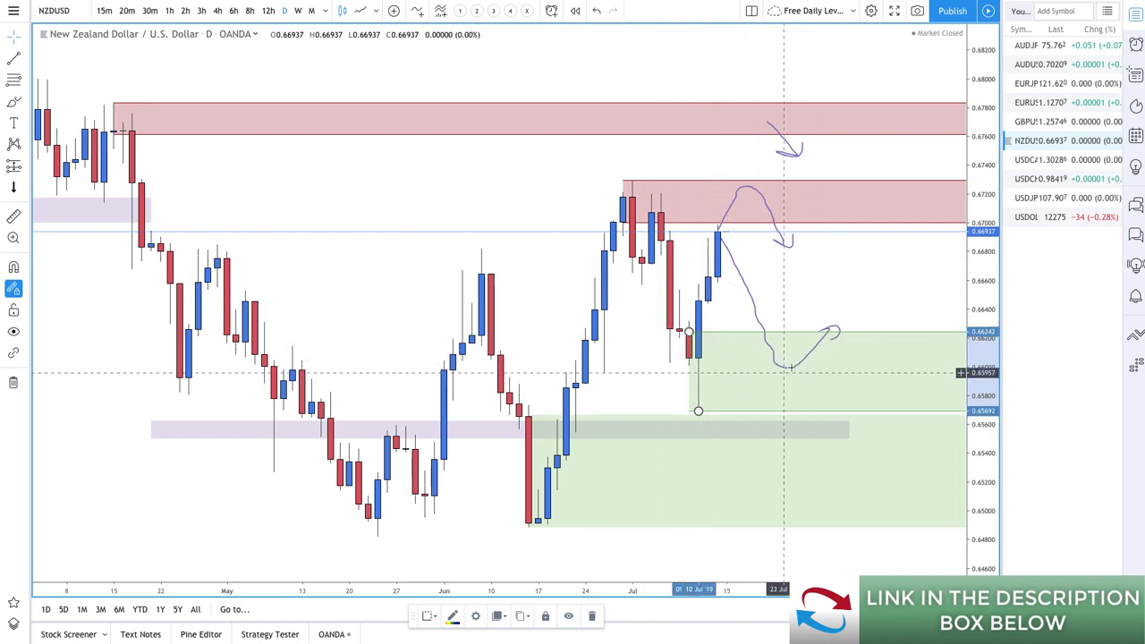
pyautogui.moveTo(767, 355); pyautogui.dragTo(730, 349)
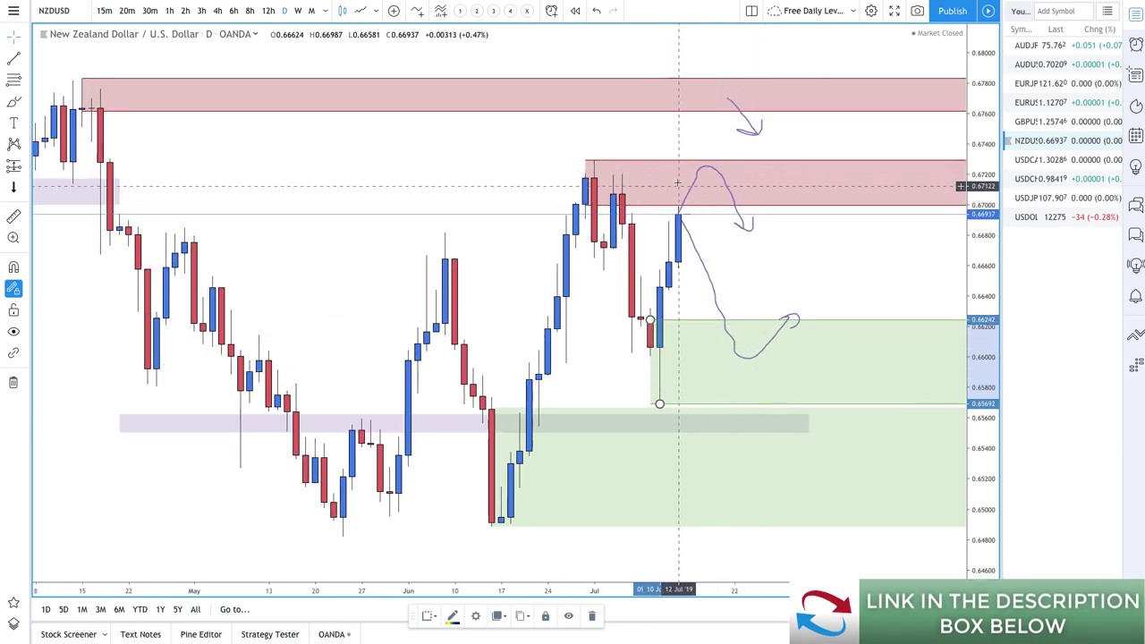
# Step: Extend the purple NZDUSD band between 0.67173 and 0.67024 across the lower supply zone to 1 August
pyautogui.rightClick(401, 165)
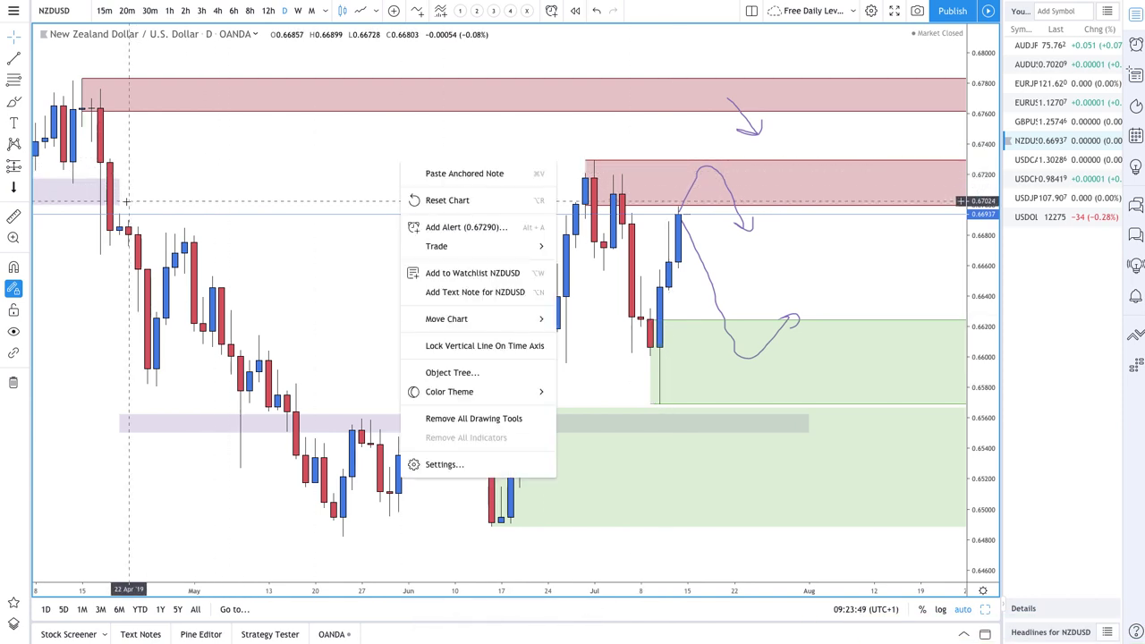
pyautogui.moveTo(119, 206); pyautogui.dragTo(809, 201)
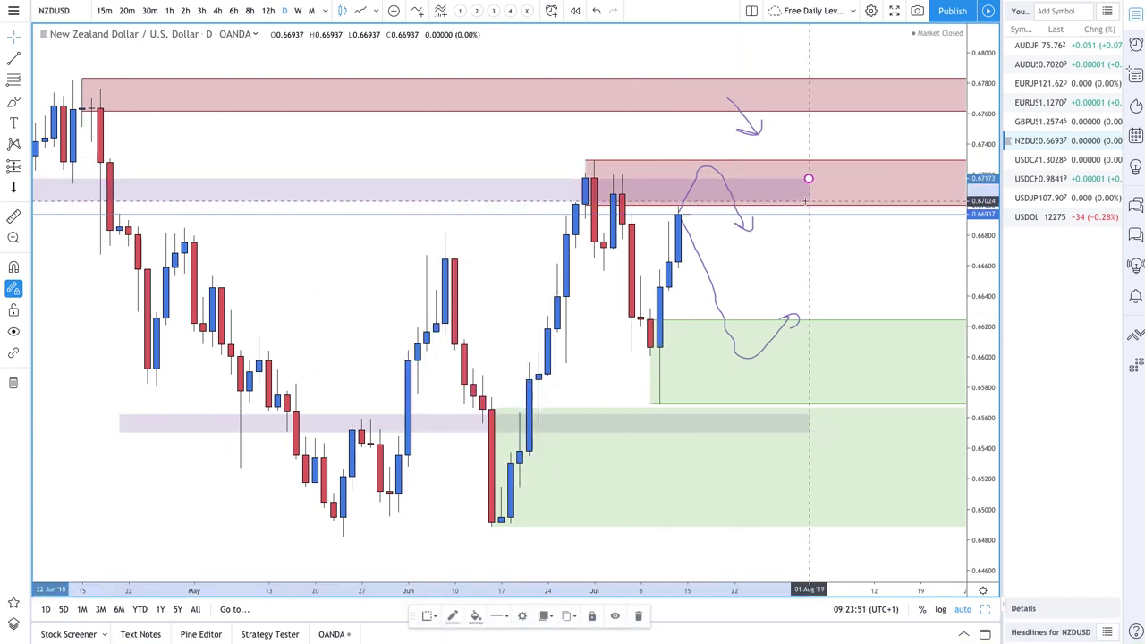
pyautogui.scroll(-4, 787, 214)
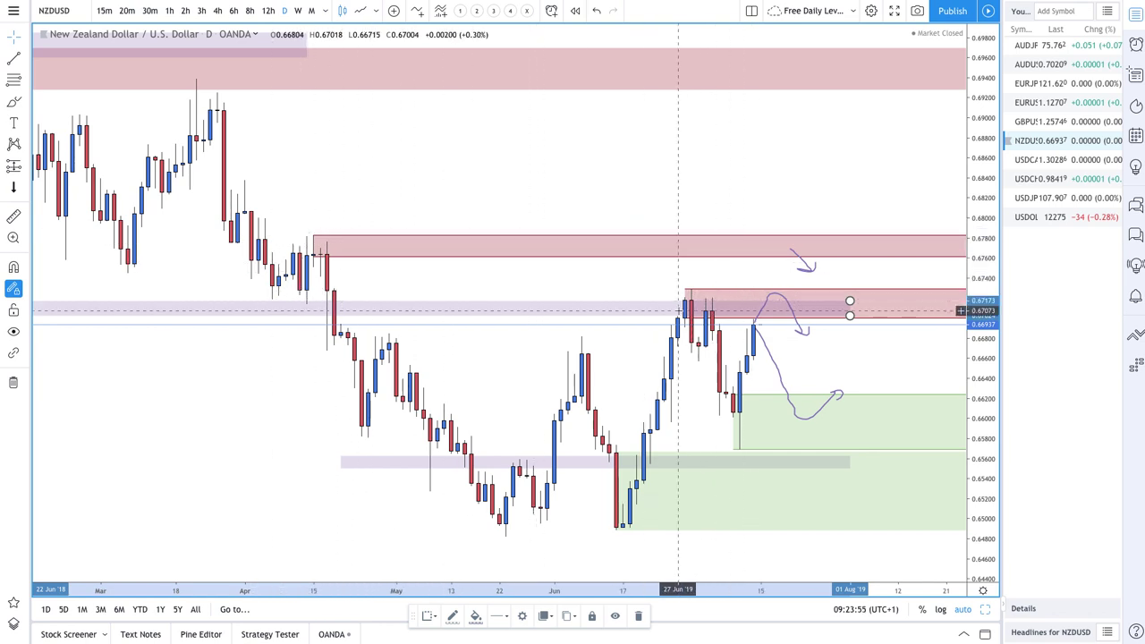
# Step: Play the published GBPUSD supply and demand zone analysis, and load the GBPUSD daily chart from the watchlist
pyautogui.click(735, 240)
pyautogui.scroll(1, 735, 240)
pyautogui.scroll(1, 706, 225)
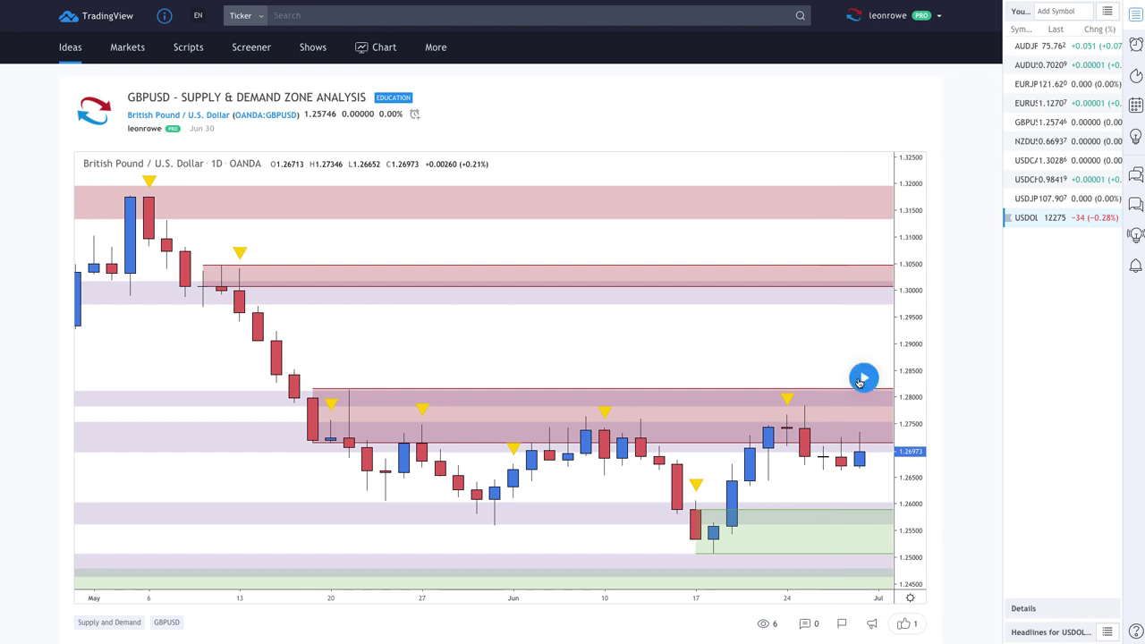
pyautogui.click(862, 379)
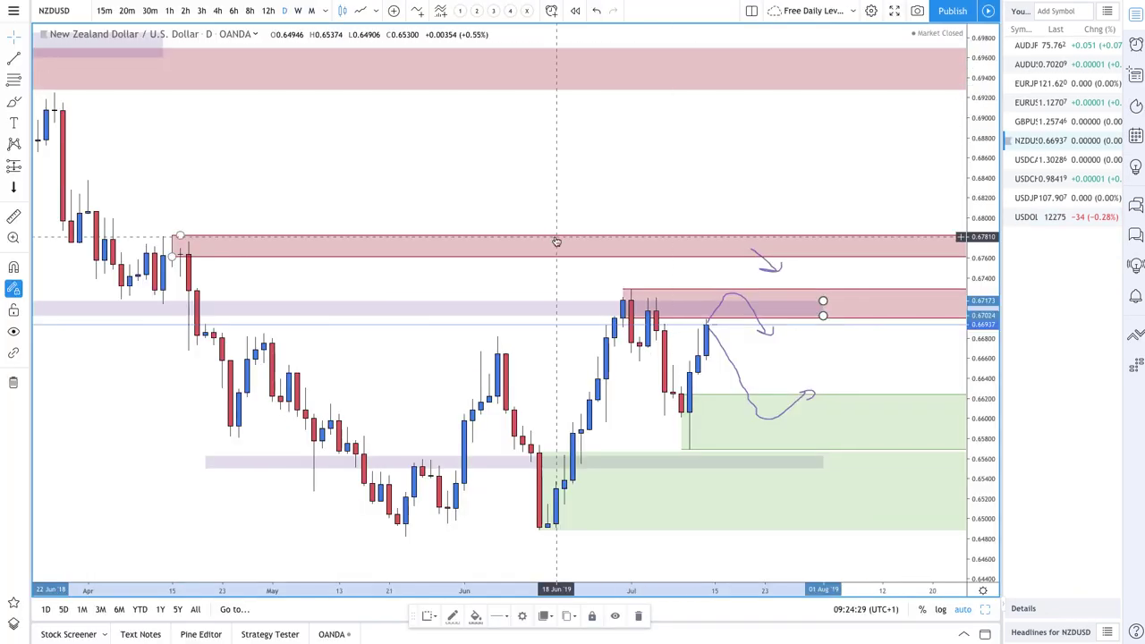
pyautogui.press('Up')
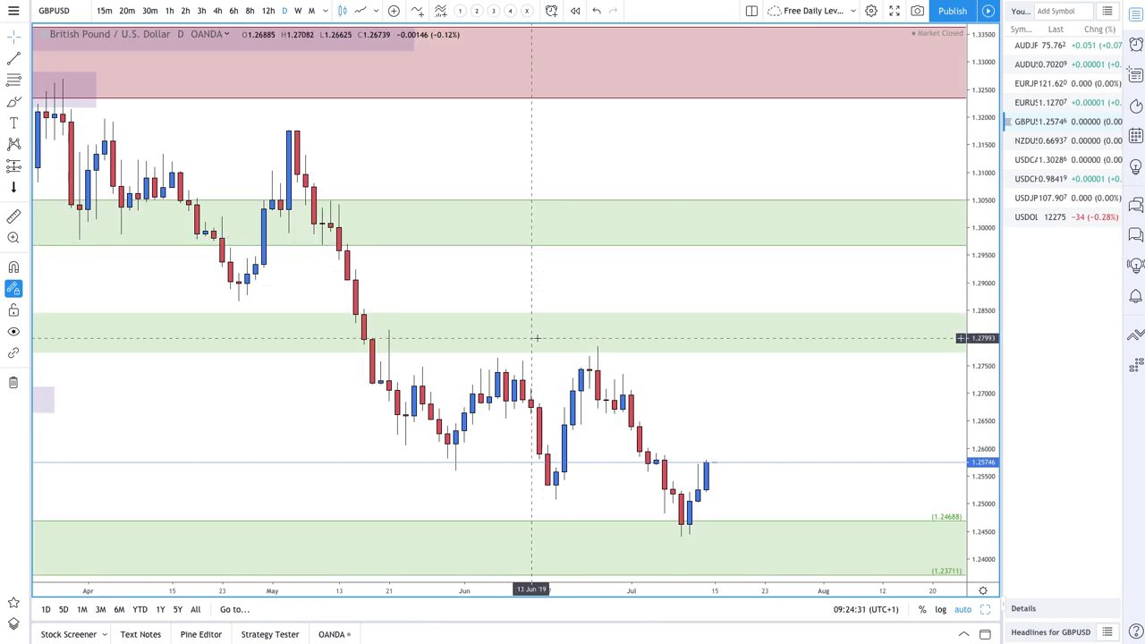
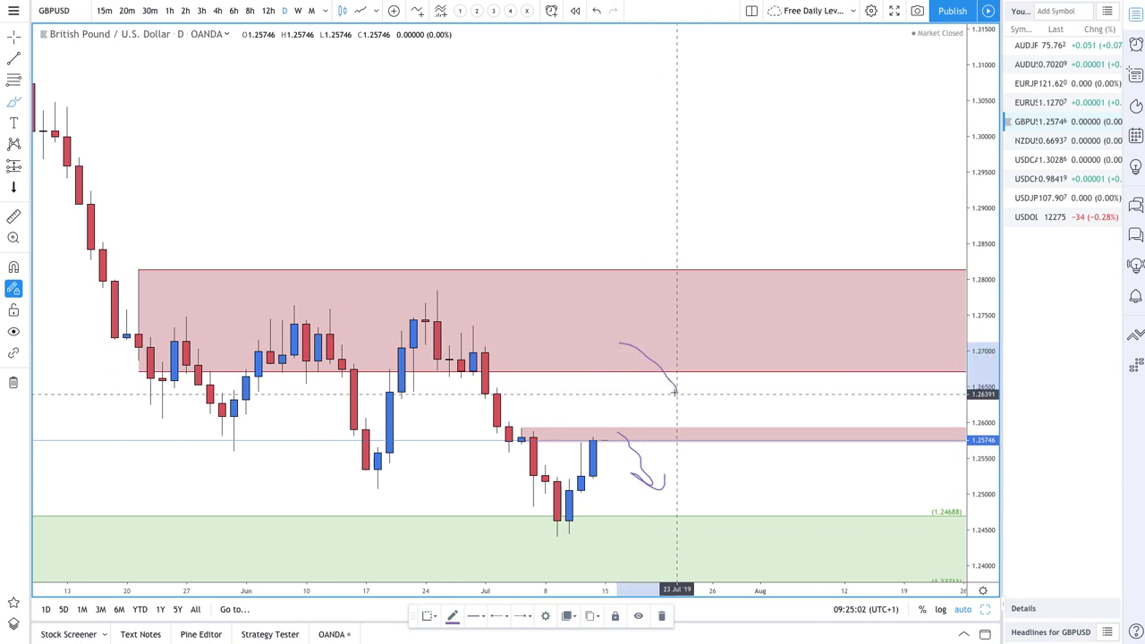
# Step: Extend the purple GBPUSD band from August 2018 through the larger supply zone to 8 August 2019, spanning 1.27869 to 1.27452
pyautogui.scroll(-10, 689, 379)
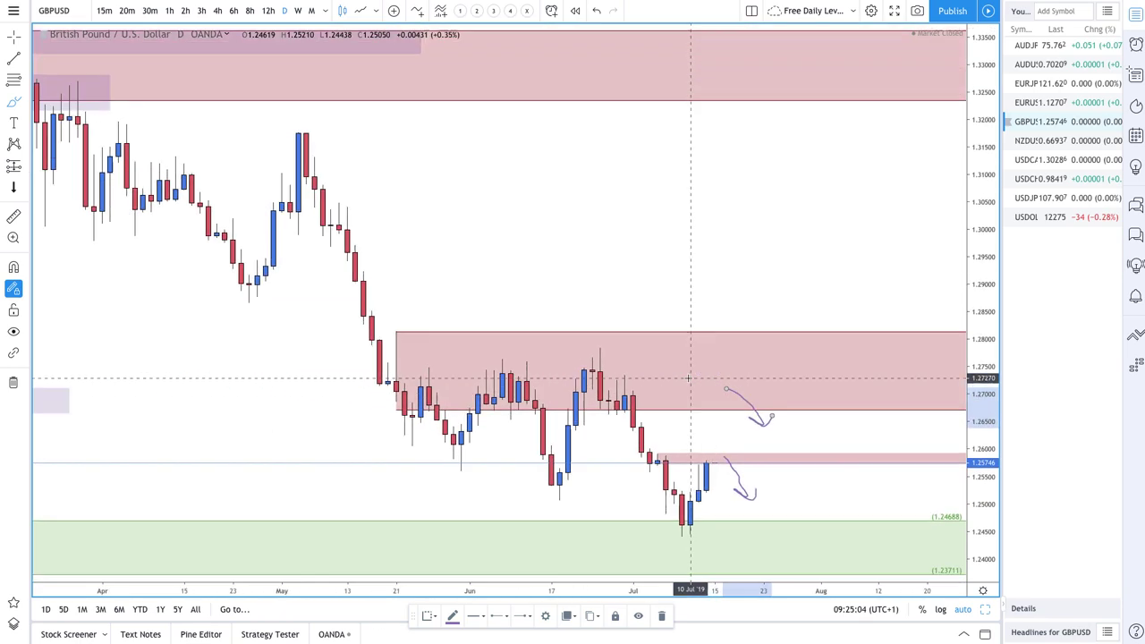
pyautogui.scroll(-2, 689, 378)
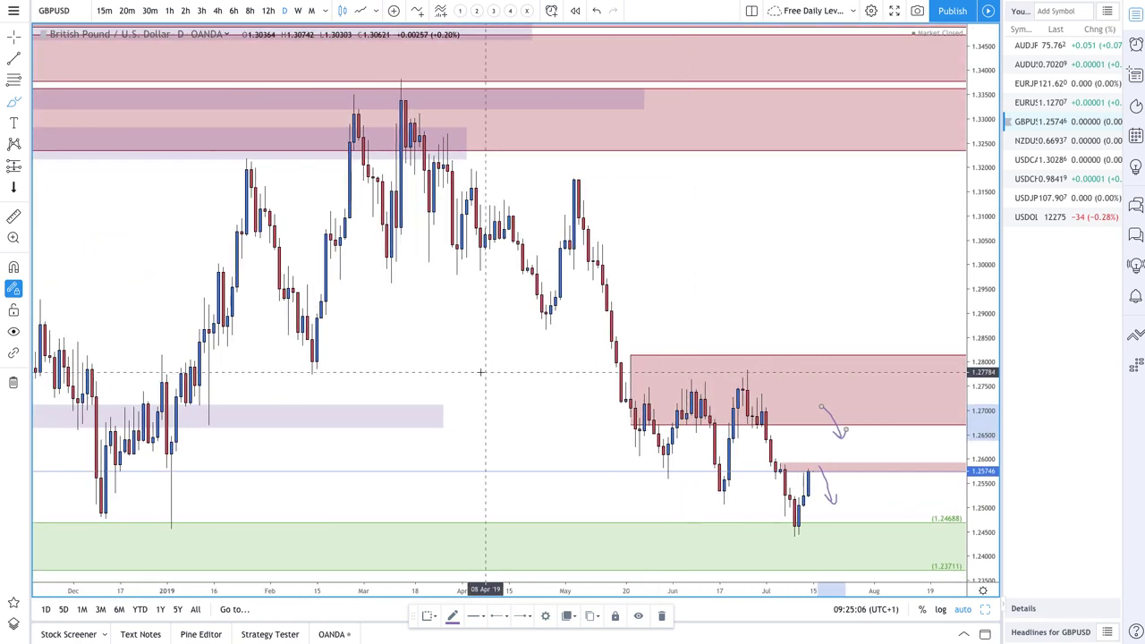
pyautogui.scroll(-3, 427, 400)
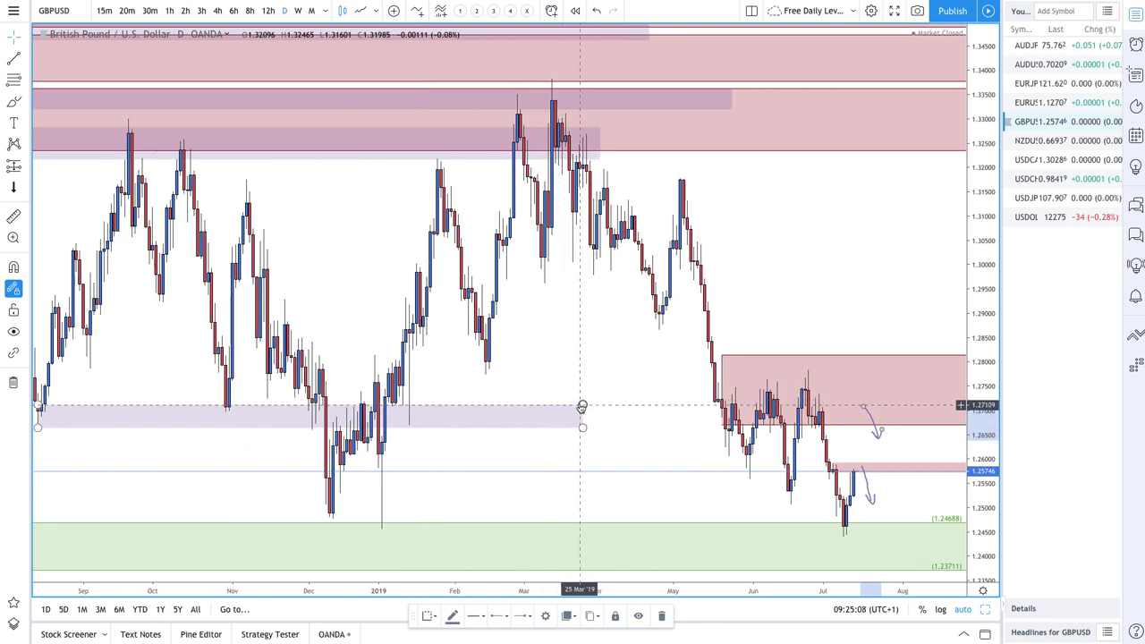
pyautogui.moveTo(582, 406); pyautogui.dragTo(895, 372)
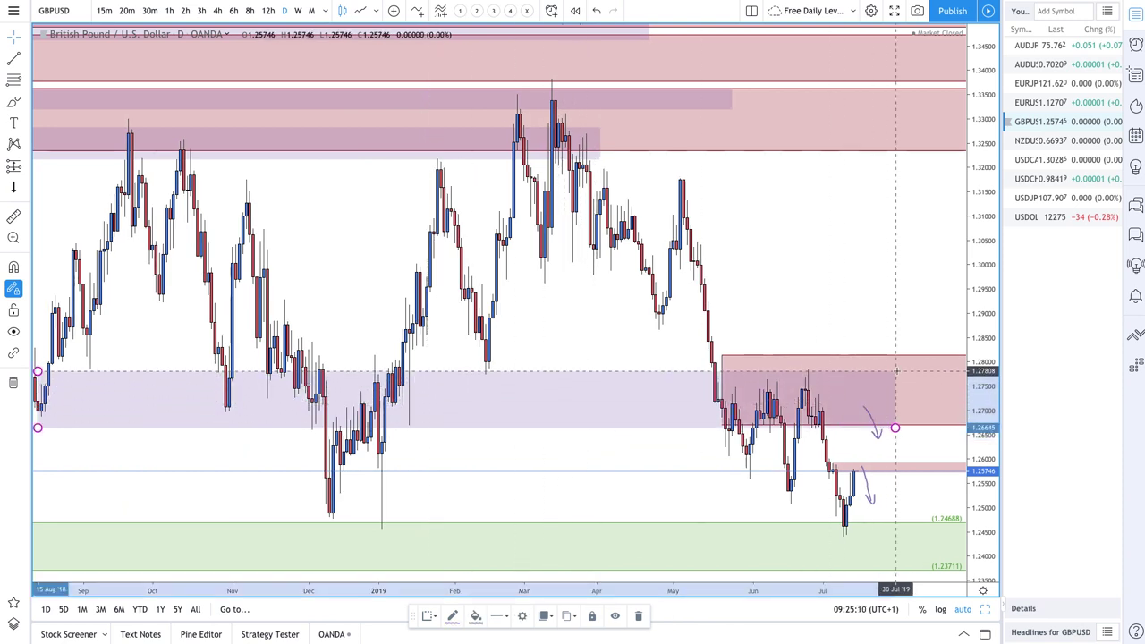
pyautogui.moveTo(894, 429); pyautogui.dragTo(919, 368)
# Step: Play the published EURUSD supply and demand zone analysis, and load the EURUSD daily chart from the watchlist
pyautogui.scroll(5, 900, 370)
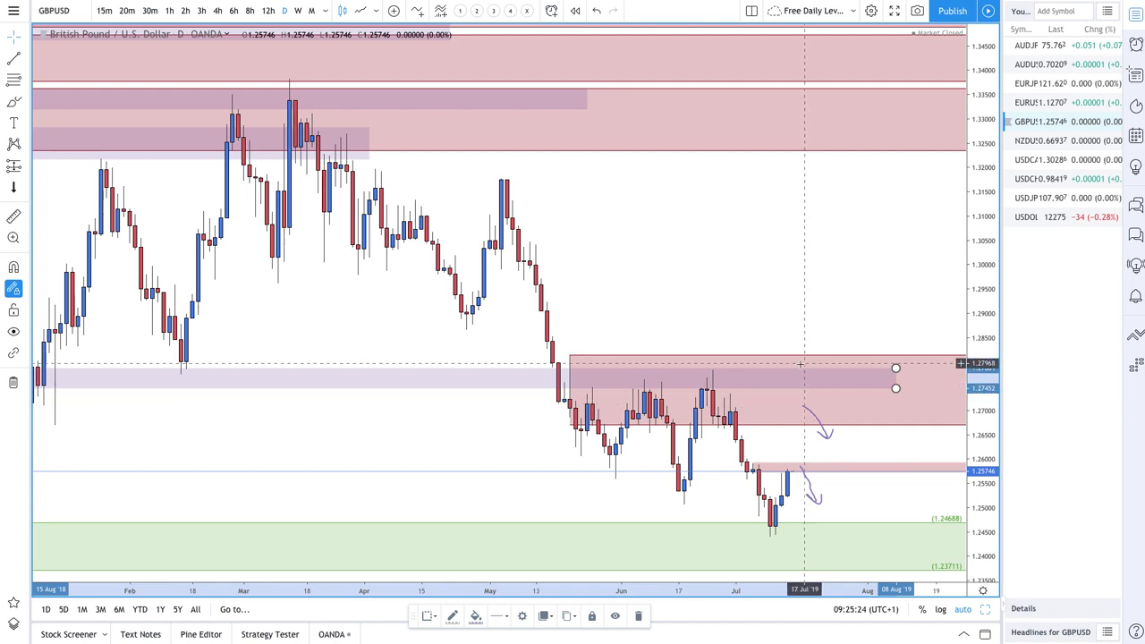
pyautogui.scroll(5, 787, 465)
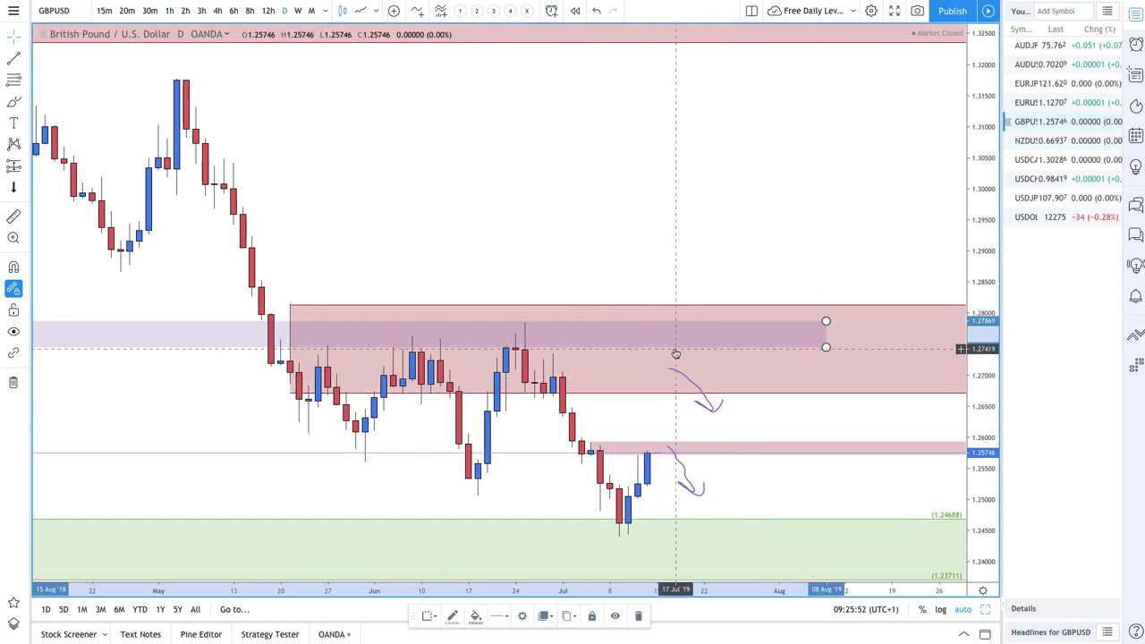
pyautogui.scroll(-1, 675, 354)
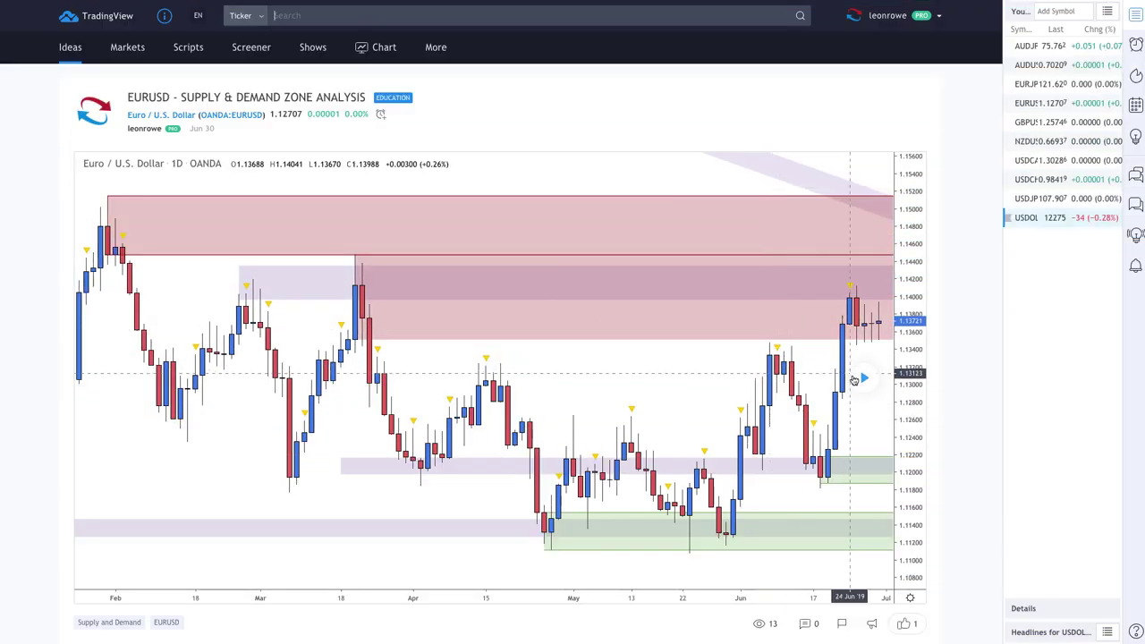
pyautogui.click(862, 381)
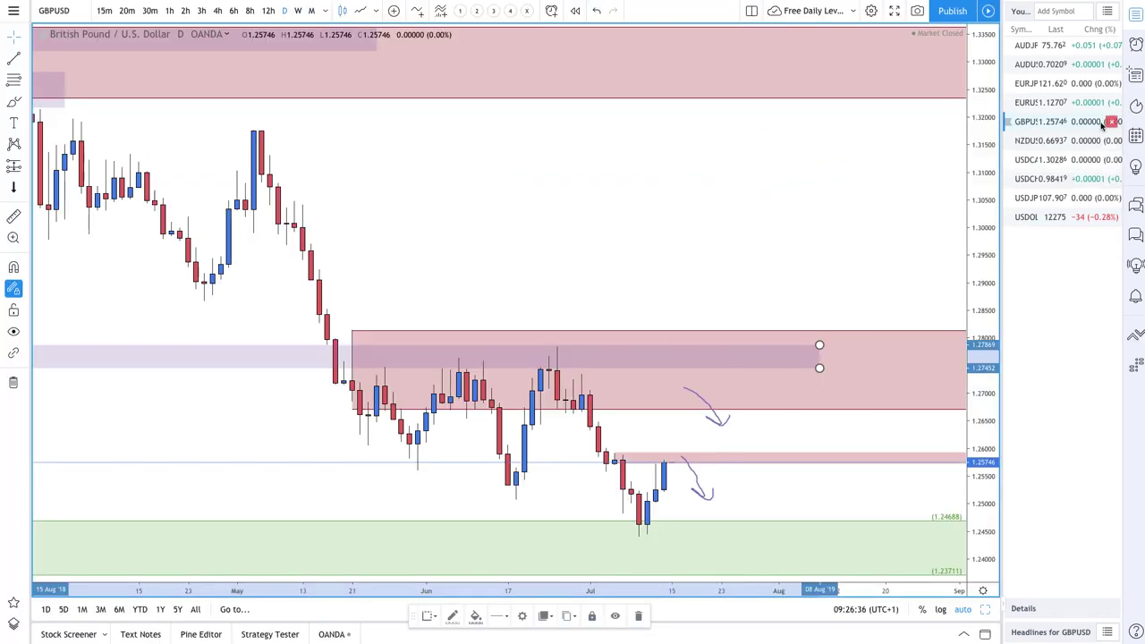
pyautogui.click(1037, 102)
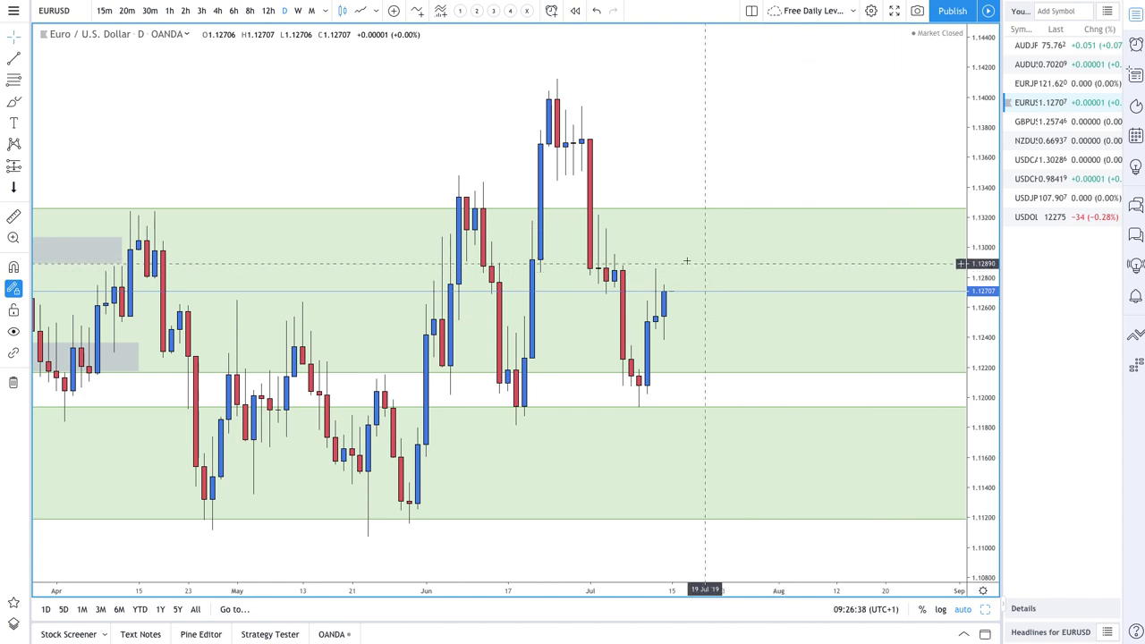
# Step: Delete the two large green EURUSD demand zones, keeping the purple bands
pyautogui.rightClick(689, 261)
pyautogui.click(657, 213)
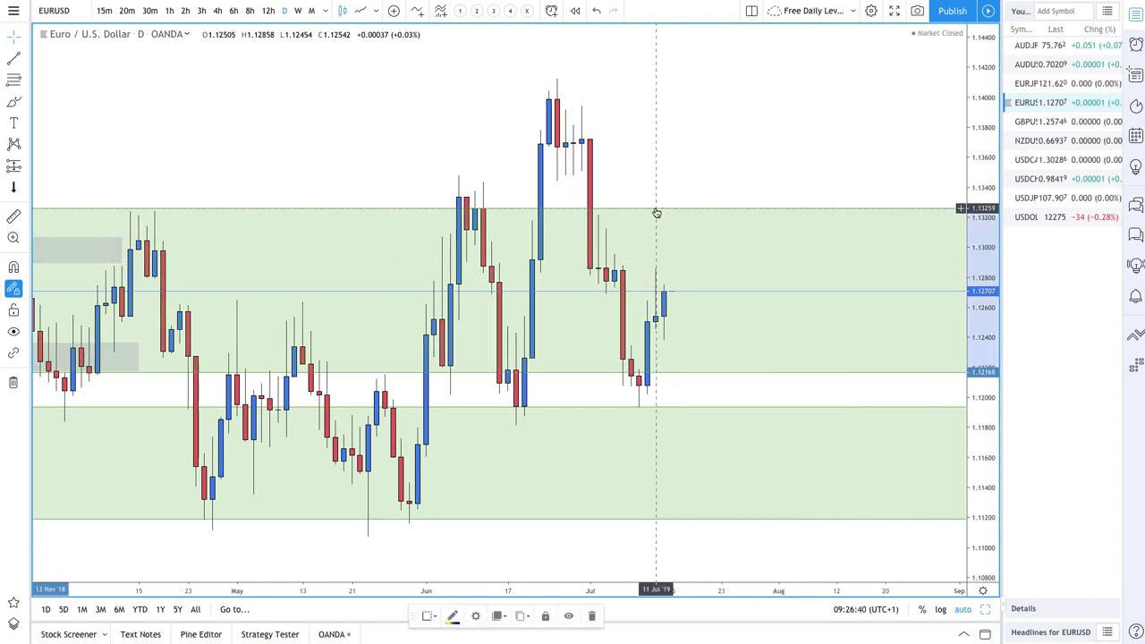
pyautogui.doubleClick(656, 207)
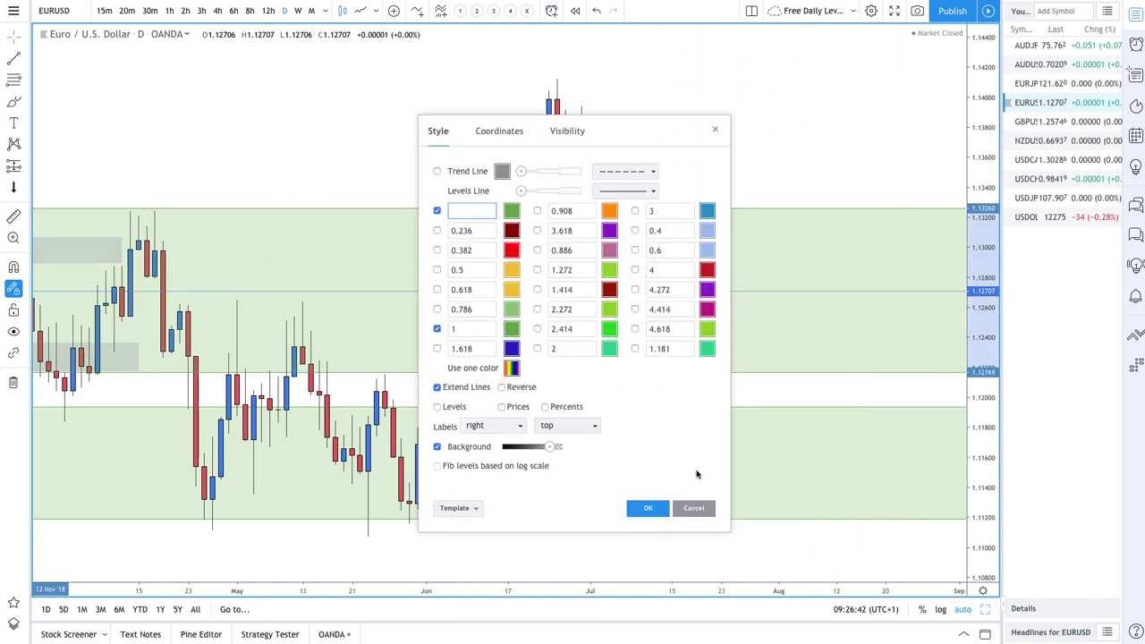
pyautogui.click(693, 508)
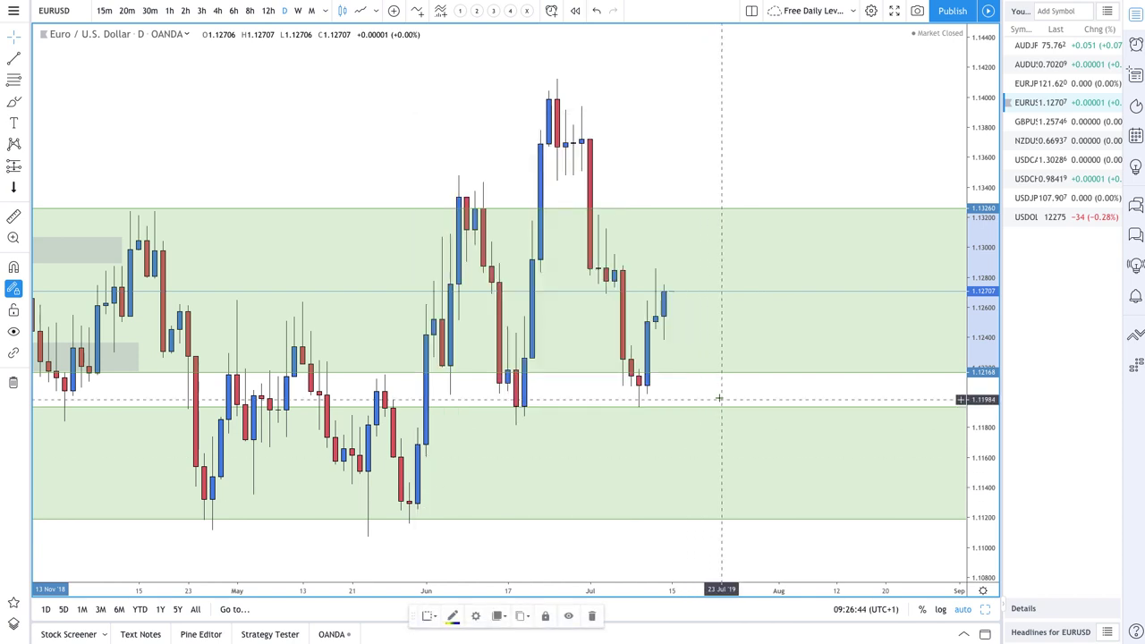
pyautogui.press('Delete')
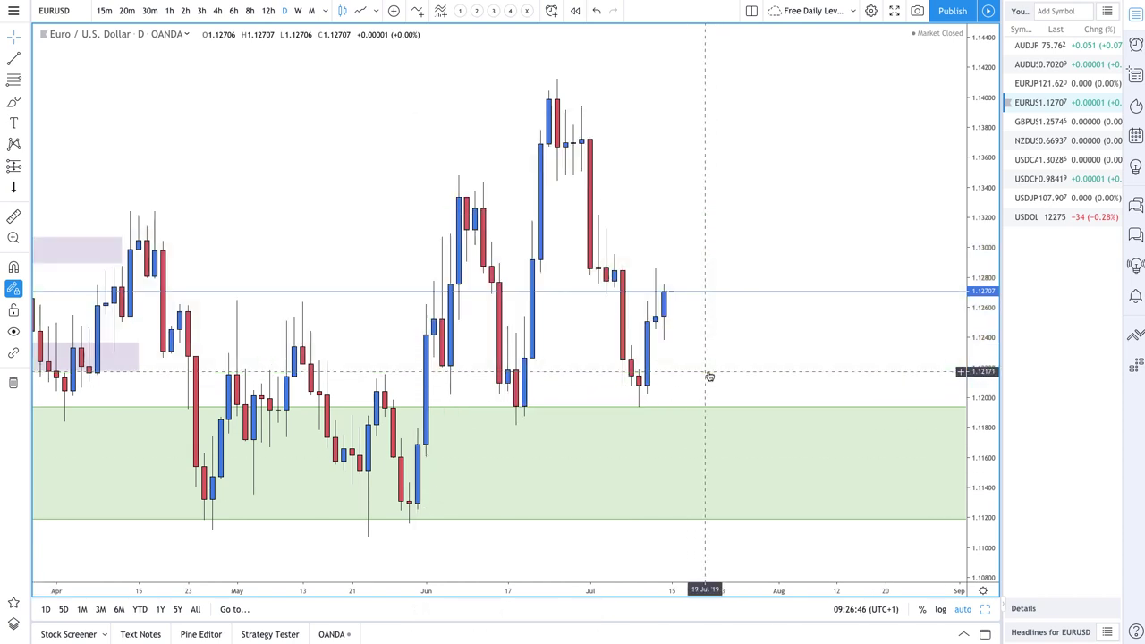
pyautogui.click(706, 408)
pyautogui.press('Delete')
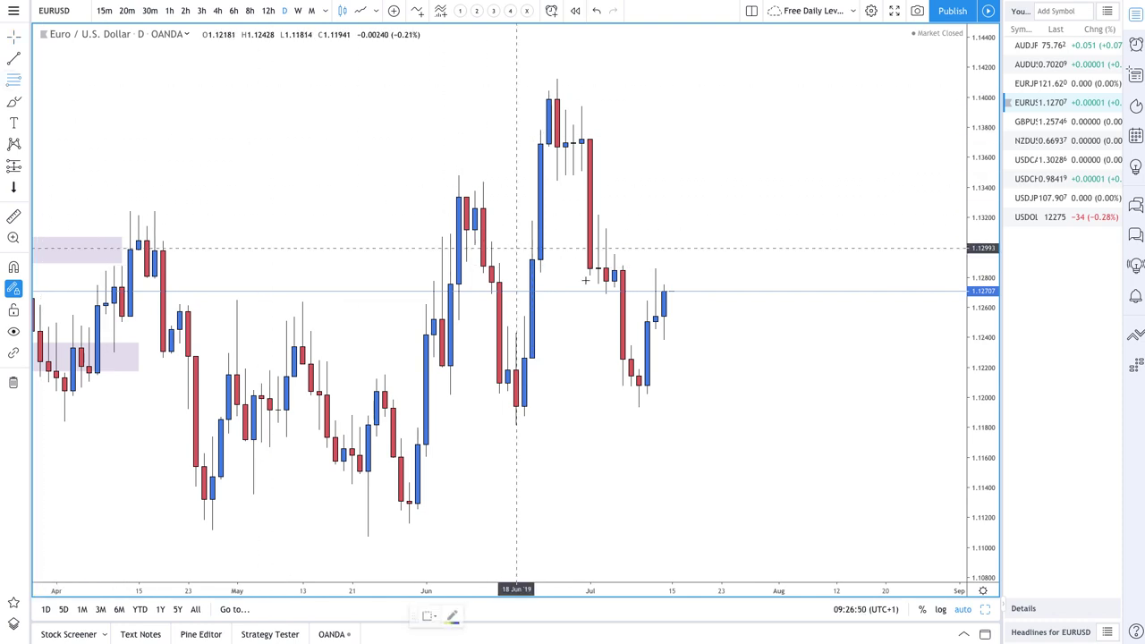
# Step: Draw two EURUSD supply zones, one at the early-July base spanning about 1.1323 to 1.1277, the other from 25 June 2019 spanning 1.14137 to 1.13696
pyautogui.moveTo(614, 284)
pyautogui.mouseDown()
pyautogui.moveTo(614, 248)
pyautogui.moveTo(577, 166)
pyautogui.moveTo(605, 212)
pyautogui.mouseUp()
pyautogui.moveTo(582, 142)
pyautogui.mouseDown()
pyautogui.moveTo(555, 102)
pyautogui.moveTo(556, 76)
pyautogui.mouseUp()
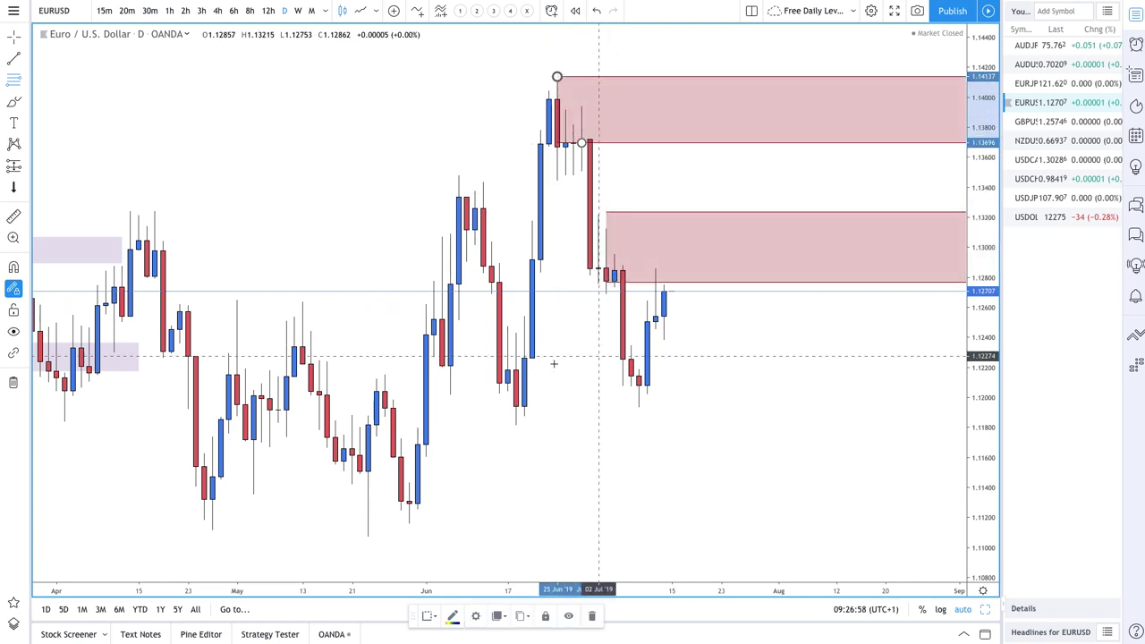
# Step: Add two EURUSD demand zones using the Demand Zone template, spanning 1.12187 to 1.11818 at the mid-June low and 1.11309 to 1.11087 at the May low
pyautogui.moveTo(516, 368); pyautogui.dragTo(516, 423)
pyautogui.click(429, 616)
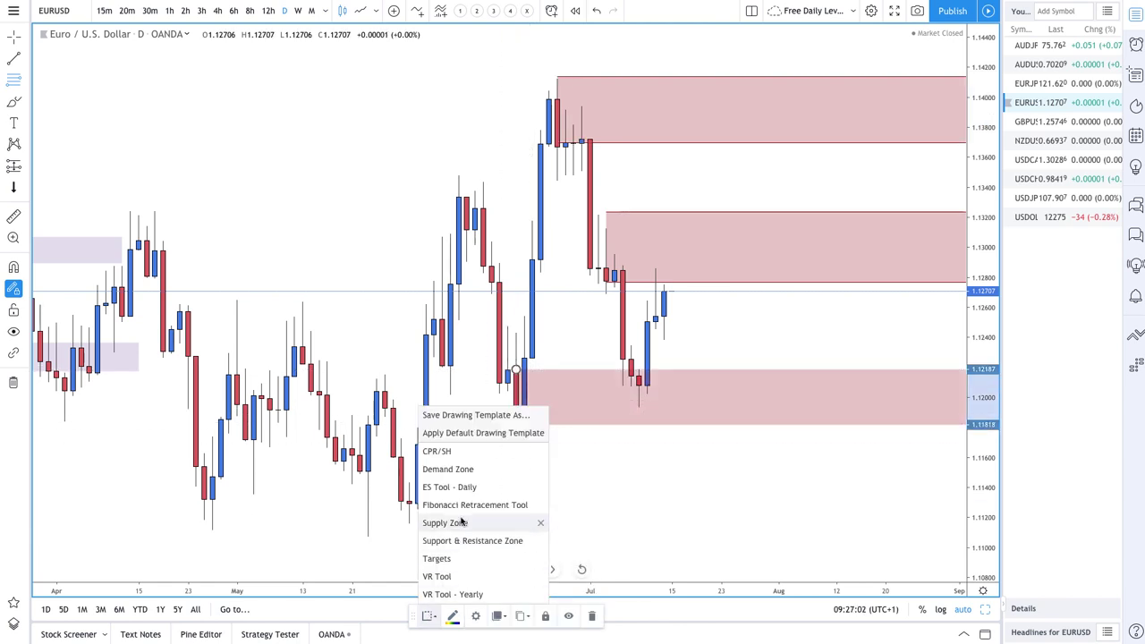
pyautogui.click(461, 469)
pyautogui.moveTo(409, 501); pyautogui.dragTo(369, 534)
pyautogui.scroll(-3, 662, 322)
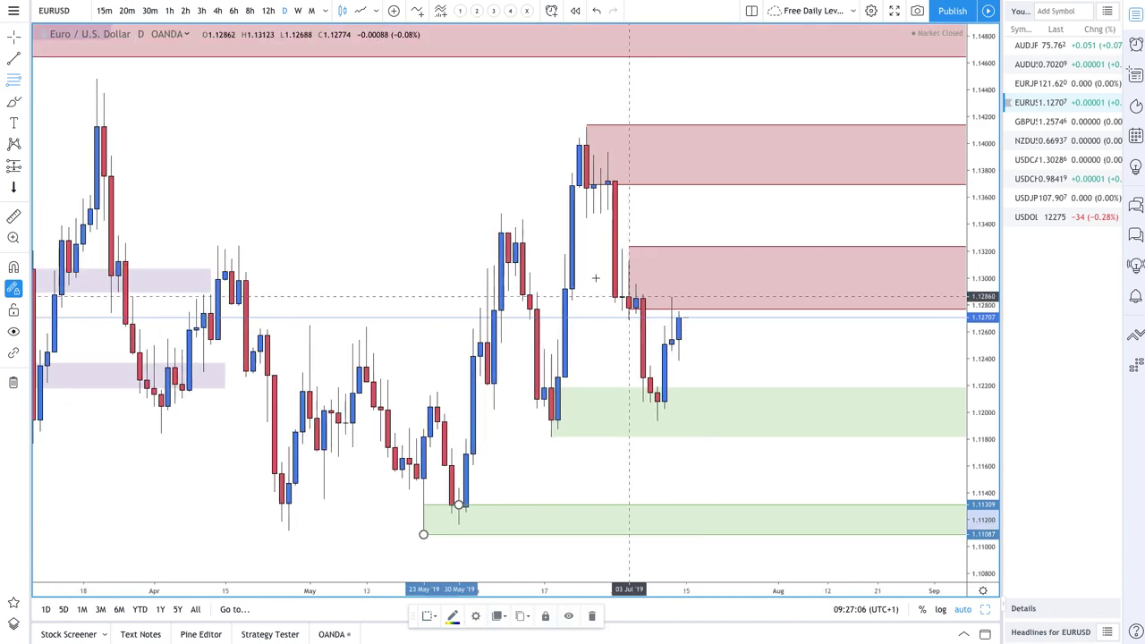
# Step: Brush downward arrows from both EURUSD supply zones, and a path from the last candle into the upper demand zone and back up
pyautogui.scroll(3, 516, 274)
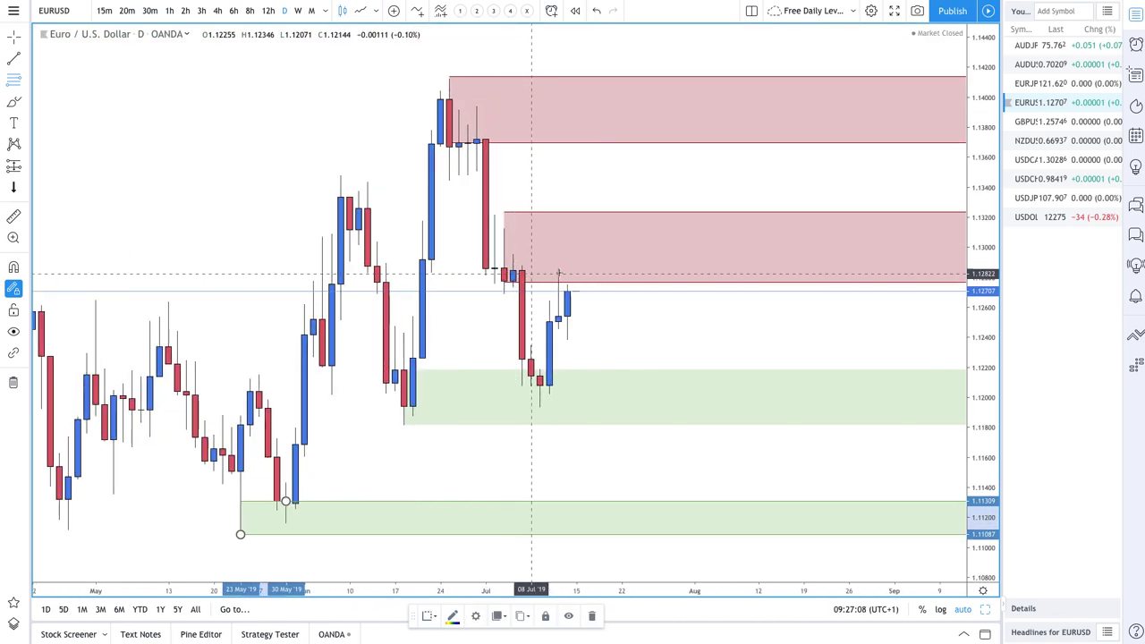
pyautogui.click(14, 101)
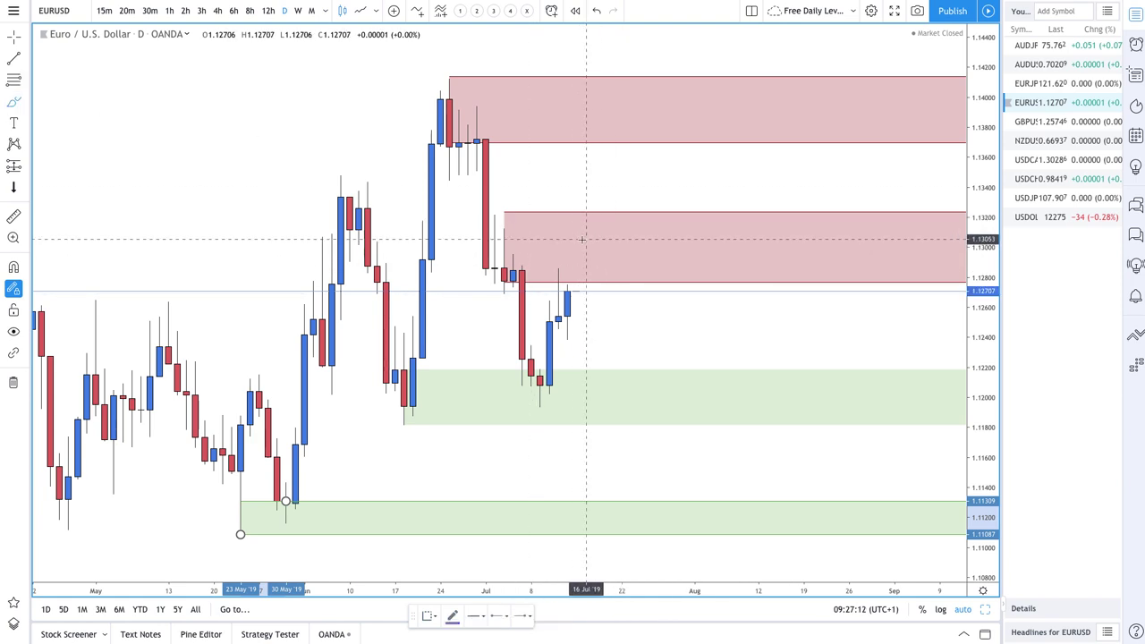
pyautogui.moveTo(586, 239)
pyautogui.mouseDown()
pyautogui.moveTo(614, 249)
pyautogui.moveTo(677, 329)
pyautogui.moveTo(694, 306)
pyautogui.mouseUp()
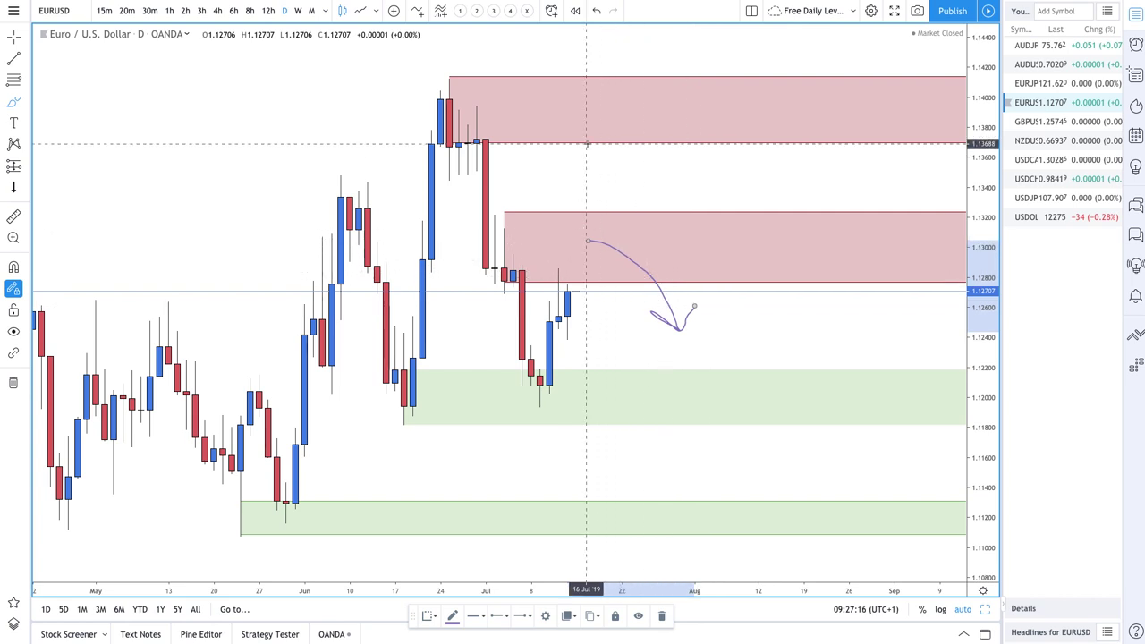
pyautogui.moveTo(588, 109); pyautogui.dragTo(689, 195)
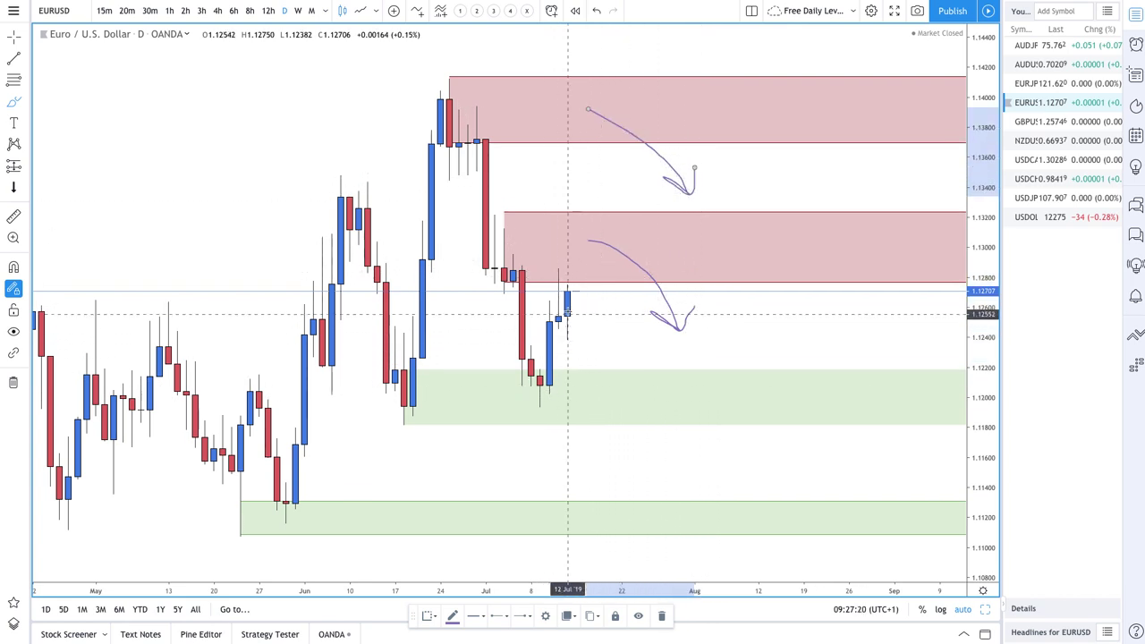
pyautogui.moveTo(577, 291)
pyautogui.mouseDown()
pyautogui.moveTo(637, 408)
pyautogui.moveTo(691, 362)
pyautogui.moveTo(685, 380)
pyautogui.mouseUp()
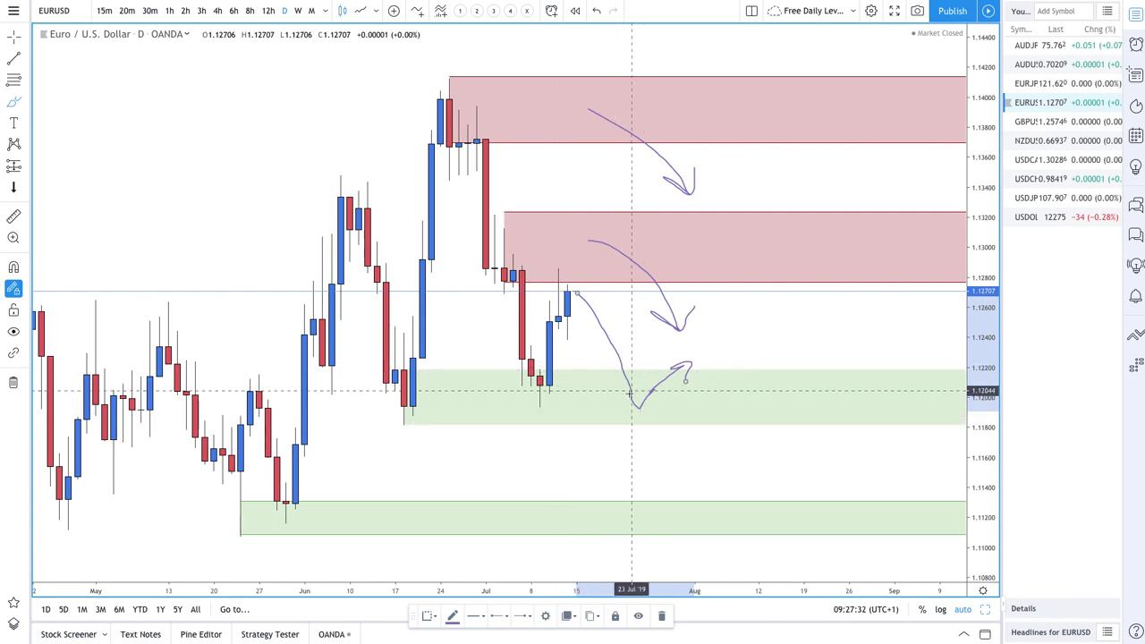
# Step: Mark the EURUSD range from 1.11092 to 1.14114 with a Fib Retracement and apply the VR Tool - Yearly template
pyautogui.scroll(-5, 519, 439)
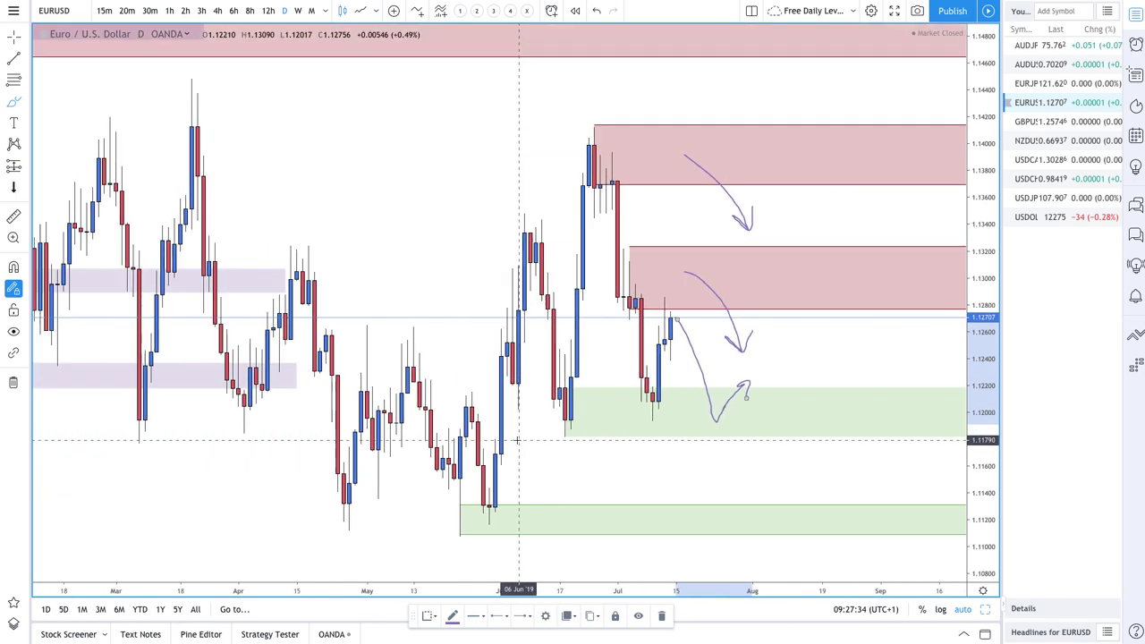
pyautogui.scroll(3, 517, 438)
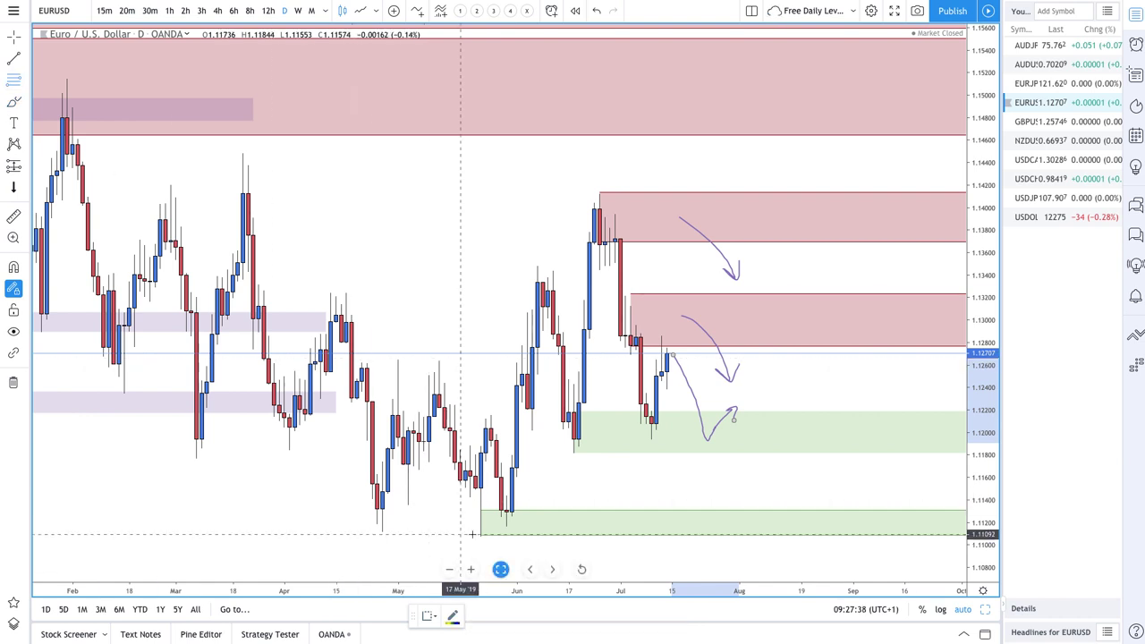
pyautogui.moveTo(477, 534)
pyautogui.mouseDown()
pyautogui.moveTo(523, 460)
pyautogui.moveTo(604, 194)
pyautogui.mouseUp()
pyautogui.click(429, 616)
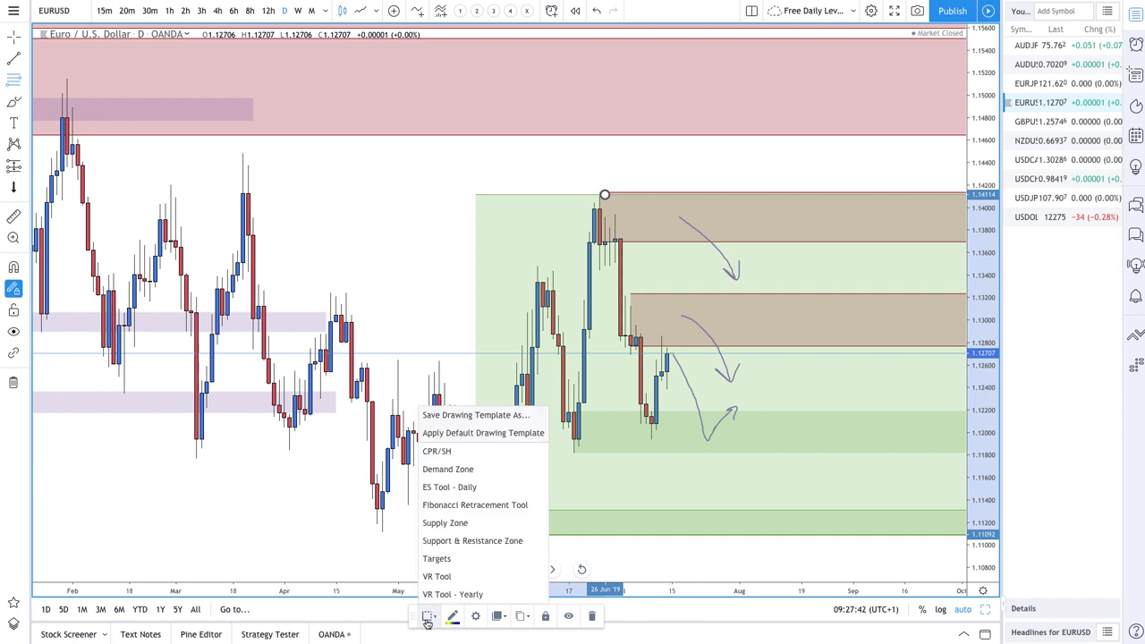
pyautogui.click(454, 593)
pyautogui.scroll(4, 488, 411)
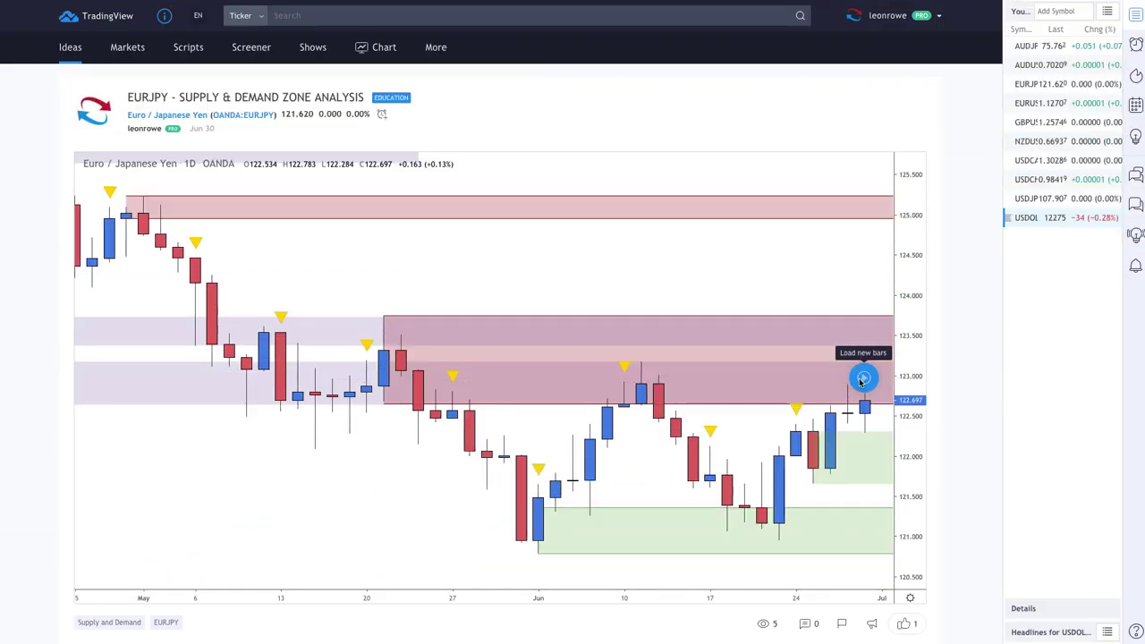
# Step: Play the published EURJPY supply and demand zone analysis, and load the EURJPY daily chart from the watchlist
pyautogui.click(858, 375)
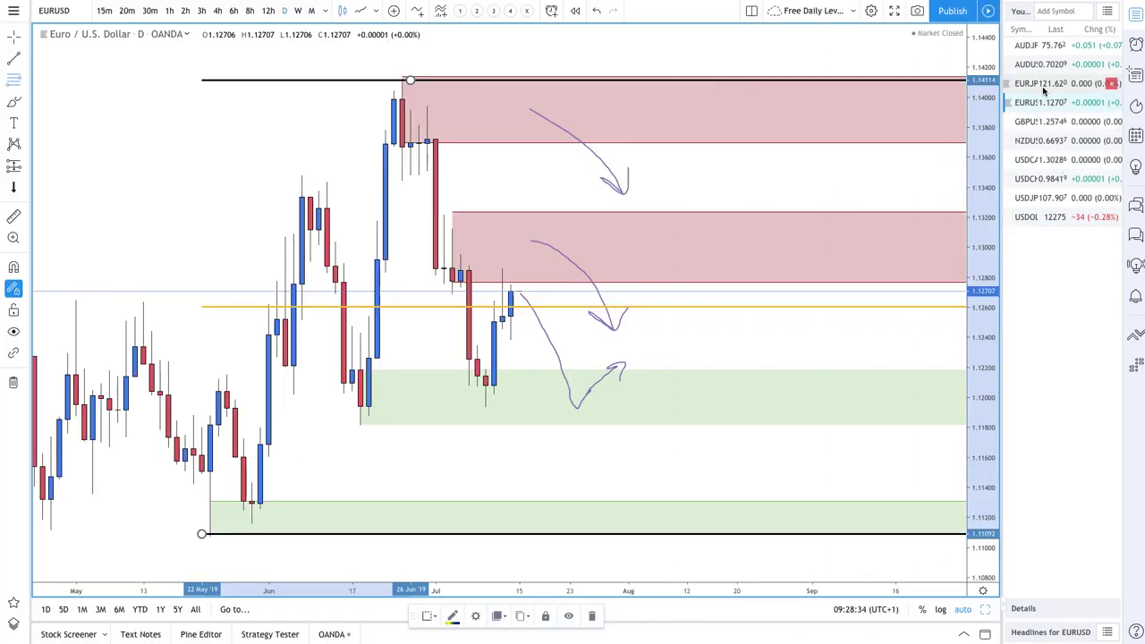
pyautogui.click(1043, 85)
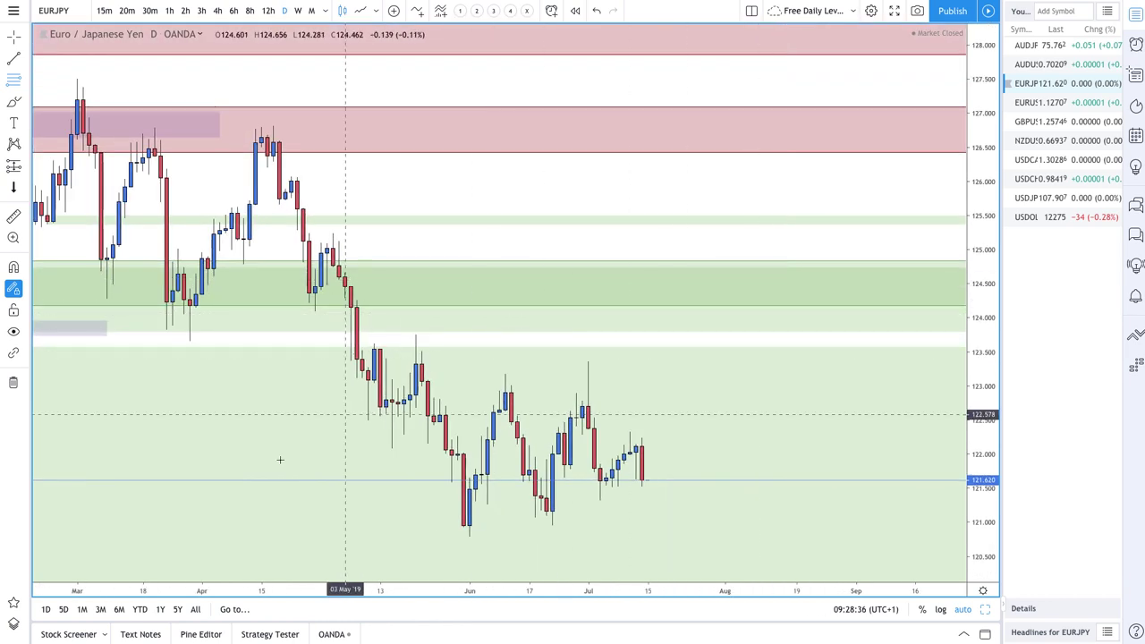
# Step: Remove all existing drawings from the EURJPY daily chart
pyautogui.click(13, 385)
pyautogui.scroll(3, 383, 458)
pyautogui.hscroll(-3, 358, 461)
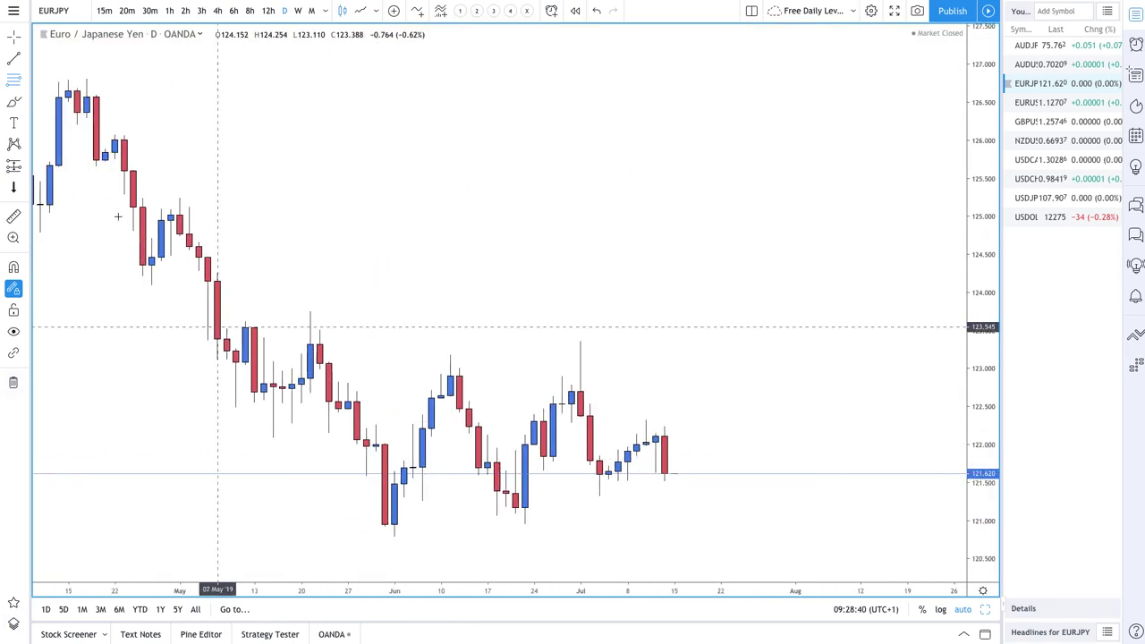
# Step: Draw a EURJPY demand zone from the 3 June 2019 low with Fib Retracement, spanning 121.358 to 120.786, using the Demand Zone template
pyautogui.click(12, 80)
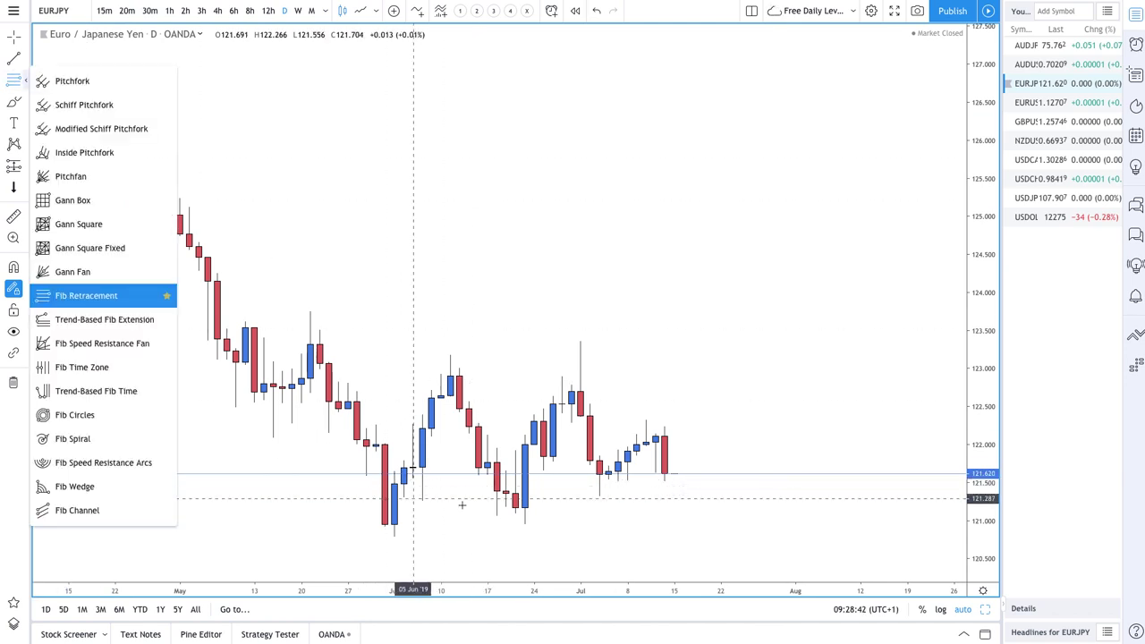
pyautogui.click(515, 493)
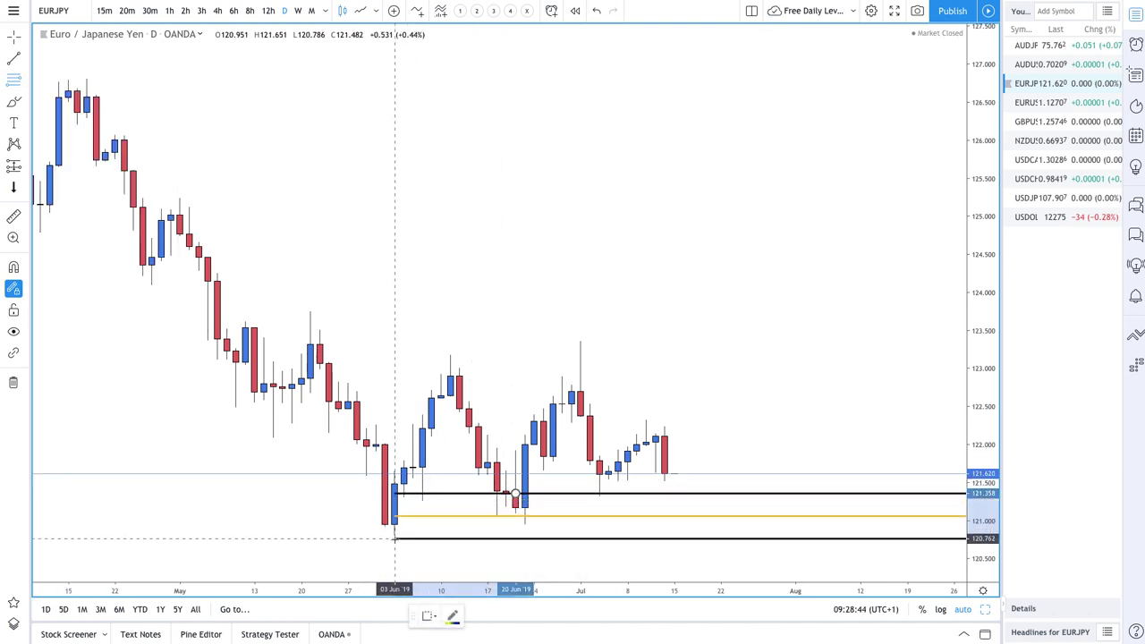
pyautogui.click(393, 537)
pyautogui.click(429, 616)
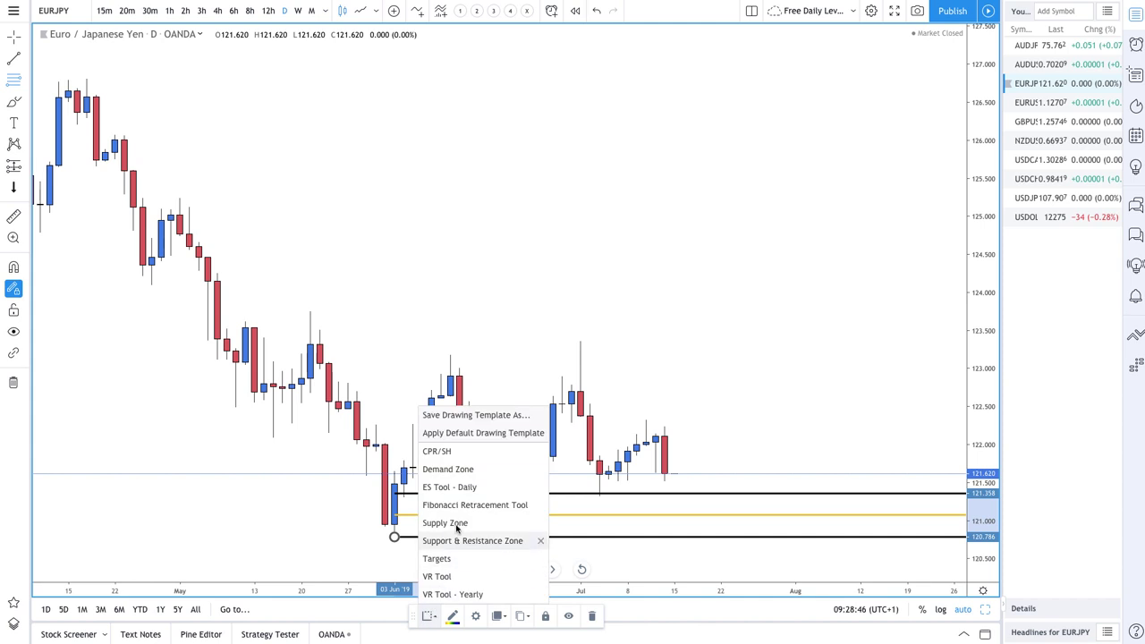
pyautogui.click(447, 468)
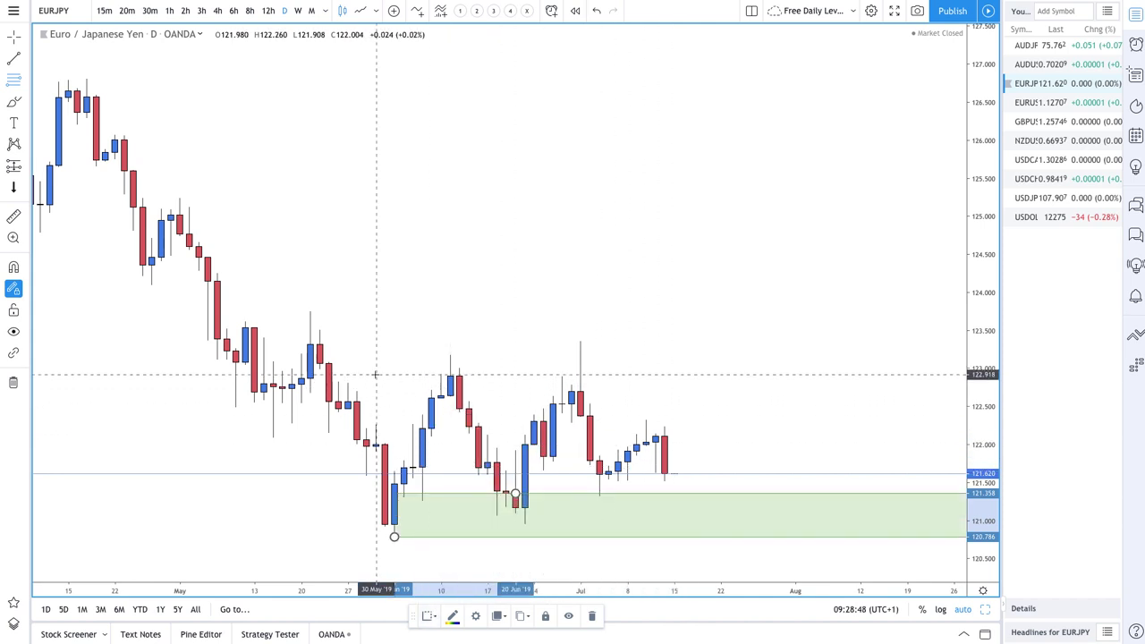
# Step: Draw a EURJPY supply zone at the 1 July 2019 high, spanning 123.380 to 122.541, and apply the Supply Zone template
pyautogui.moveTo(573, 403); pyautogui.dragTo(580, 340)
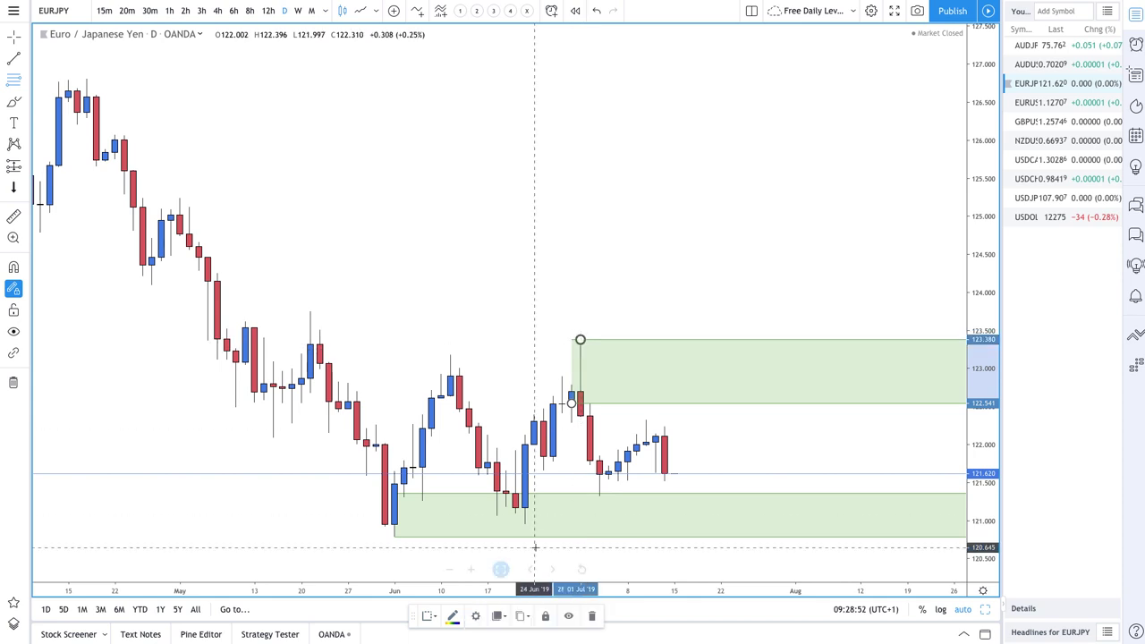
pyautogui.click(429, 616)
pyautogui.click(456, 522)
# Step: Brush two projected EURJPY paths from the last candle, one dipping into the demand zone and rebounding, the other rising into the supply zone and falling
pyautogui.scroll(2, 575, 361)
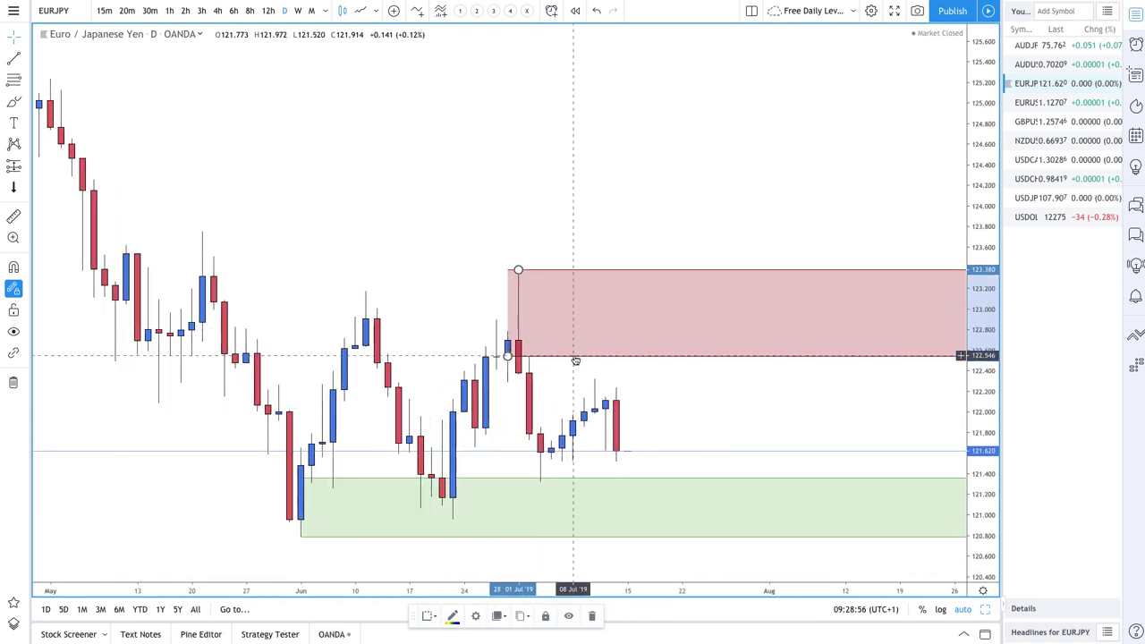
pyautogui.scroll(1, 582, 506)
pyautogui.scroll(2, 582, 505)
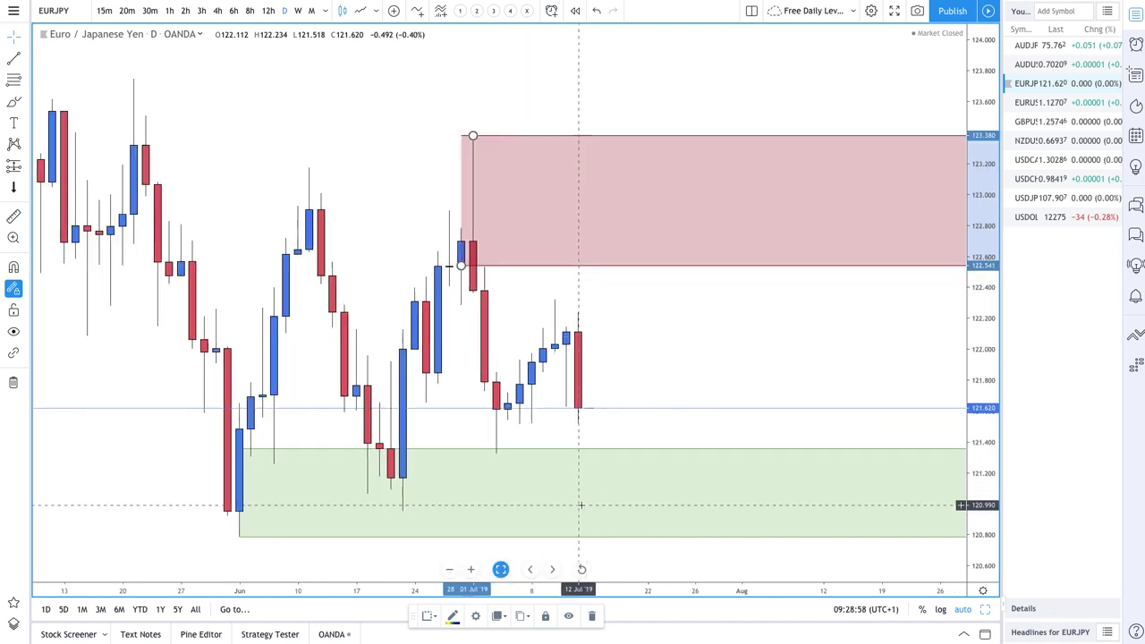
pyautogui.click(14, 106)
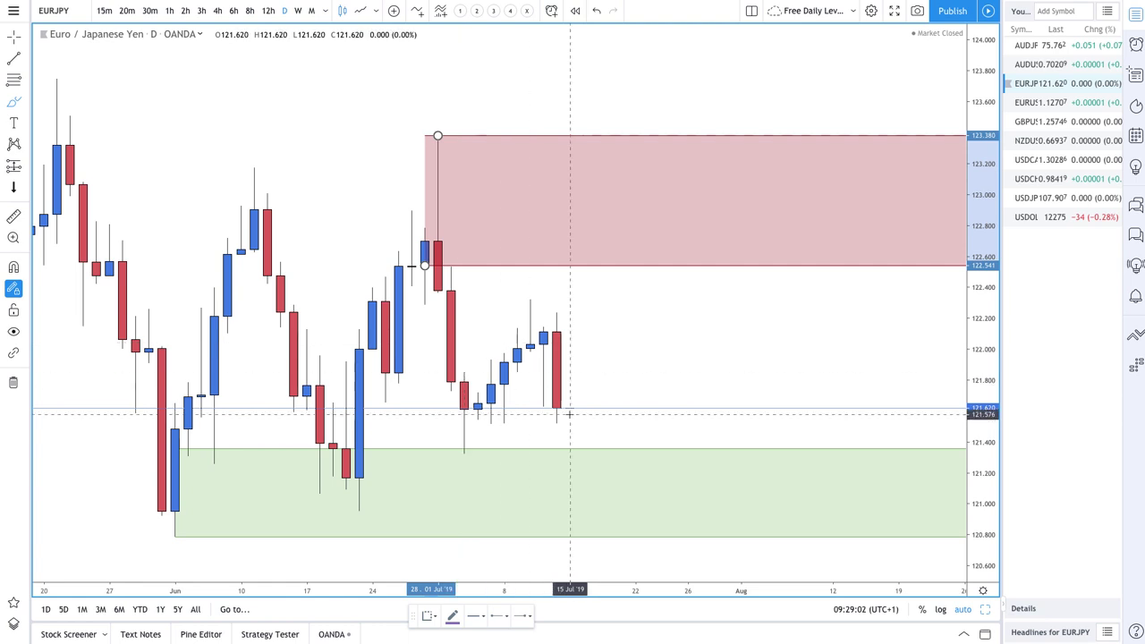
pyautogui.moveTo(556, 410)
pyautogui.mouseDown()
pyautogui.moveTo(583, 486)
pyautogui.moveTo(660, 493)
pyautogui.moveTo(673, 465)
pyautogui.moveTo(690, 463)
pyautogui.moveTo(701, 492)
pyautogui.mouseUp()
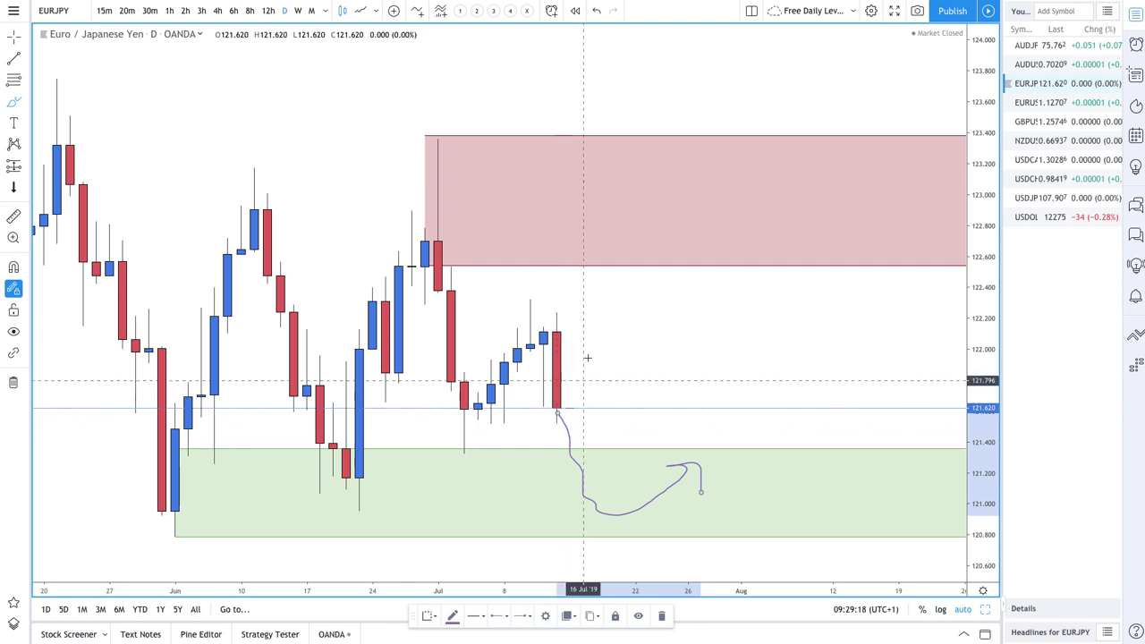
pyautogui.moveTo(557, 332)
pyautogui.mouseDown()
pyautogui.moveTo(670, 235)
pyautogui.moveTo(695, 197)
pyautogui.moveTo(725, 193)
pyautogui.moveTo(766, 278)
pyautogui.moveTo(780, 253)
pyautogui.mouseUp()
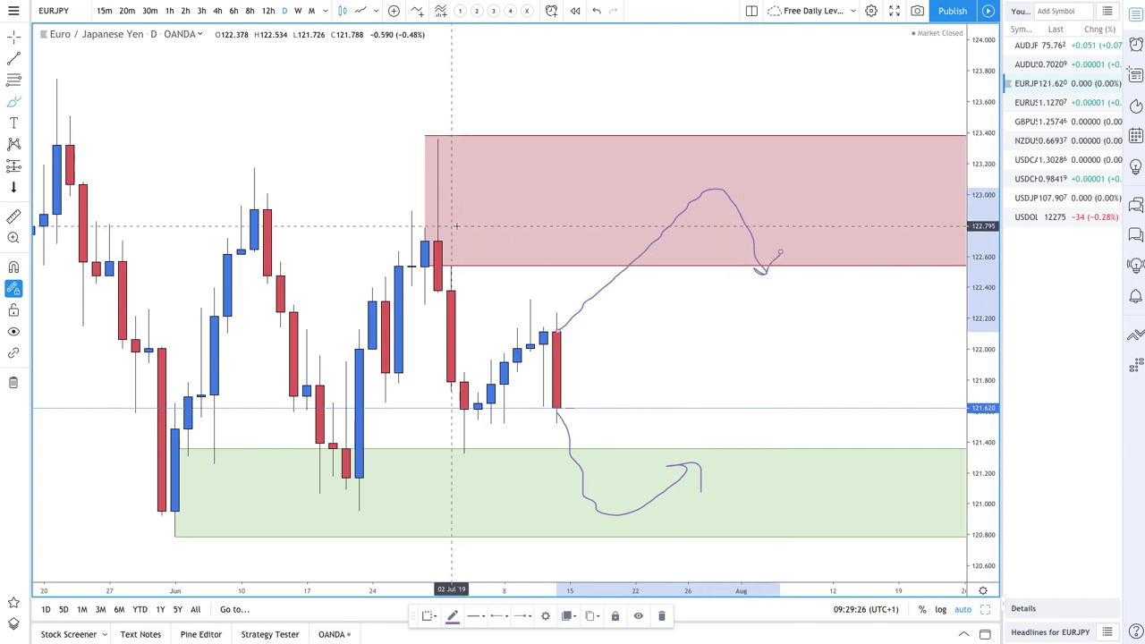
pyautogui.scroll(-2, 501, 223)
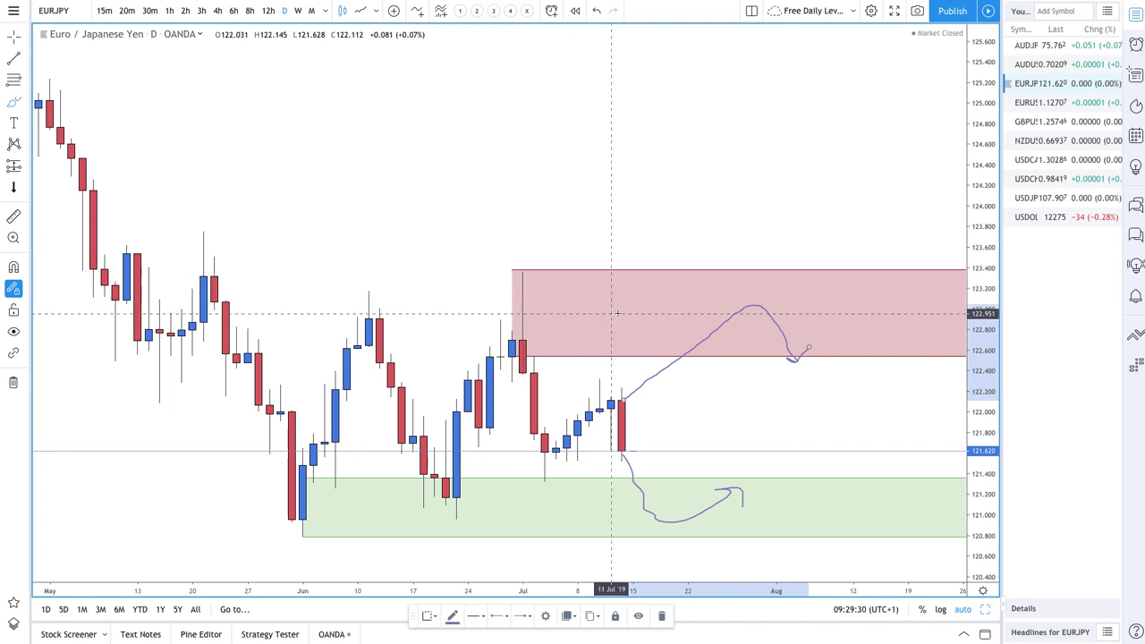
pyautogui.scroll(2, 593, 269)
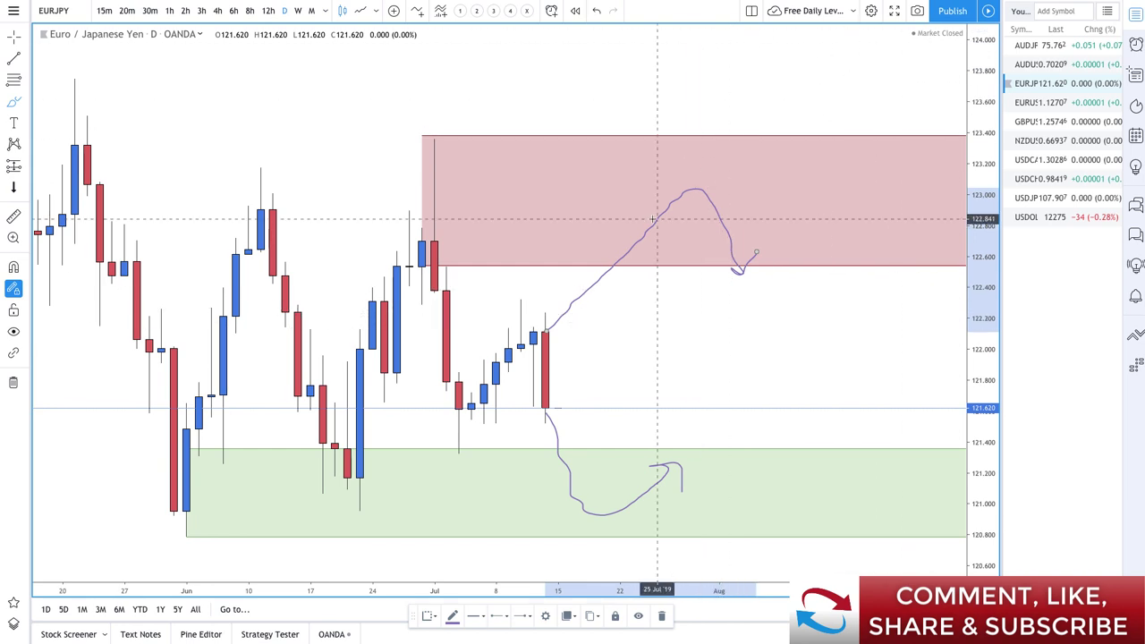
pyautogui.scroll(-1, 651, 259)
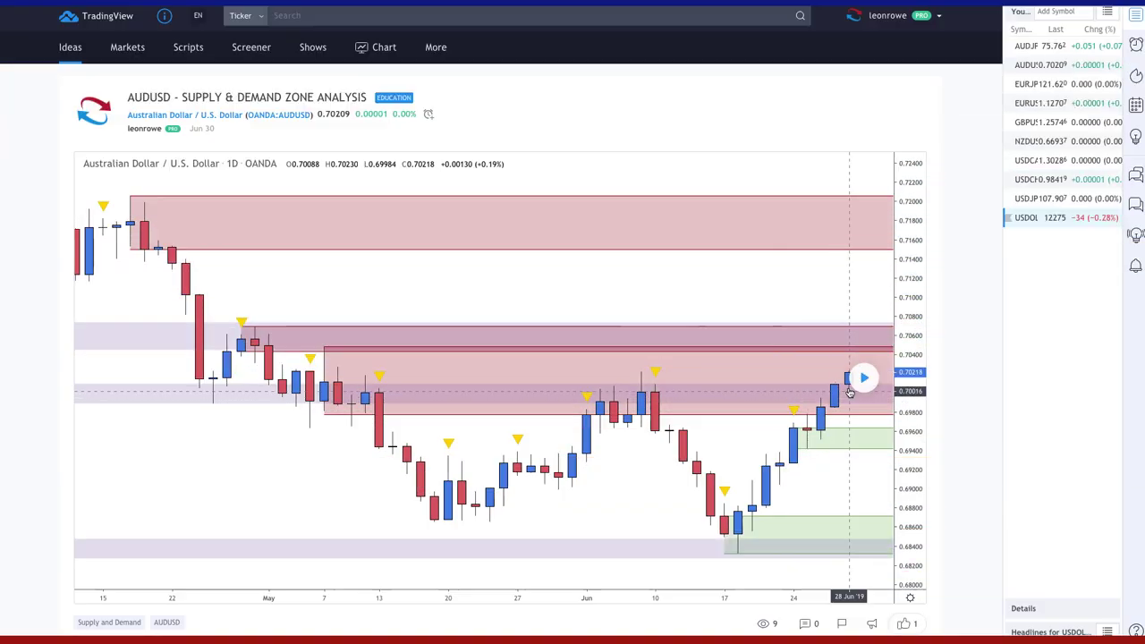
# Step: Play the published AUDUSD supply and demand zone analysis, and load the AUDUSD daily chart from the watchlist
pyautogui.click(864, 381)
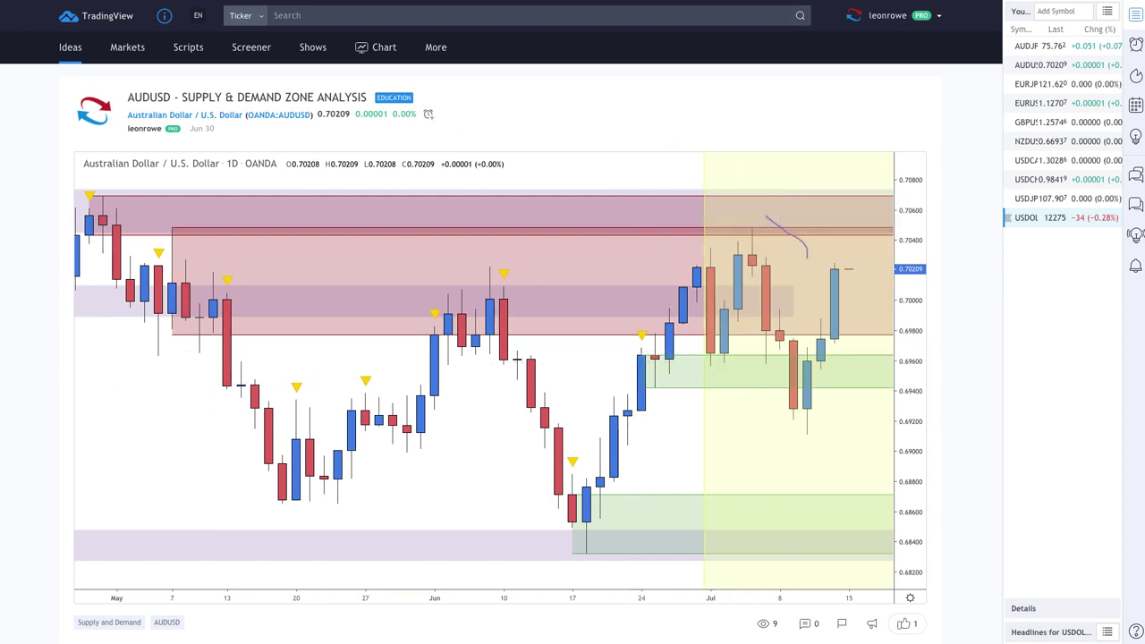
pyautogui.click(1077, 84)
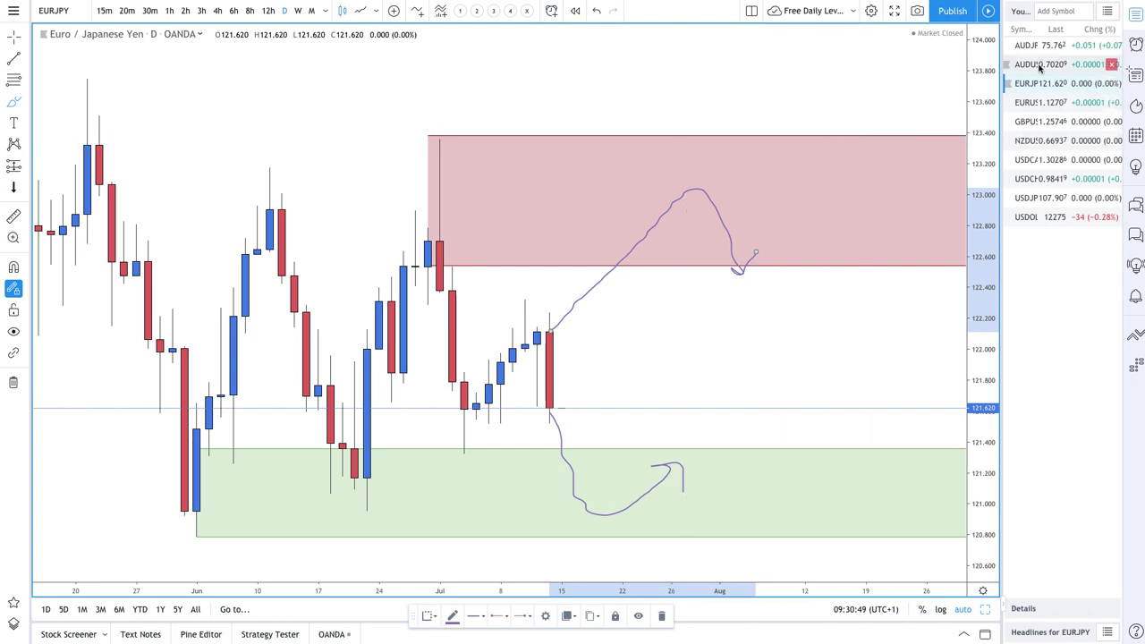
pyautogui.click(1040, 66)
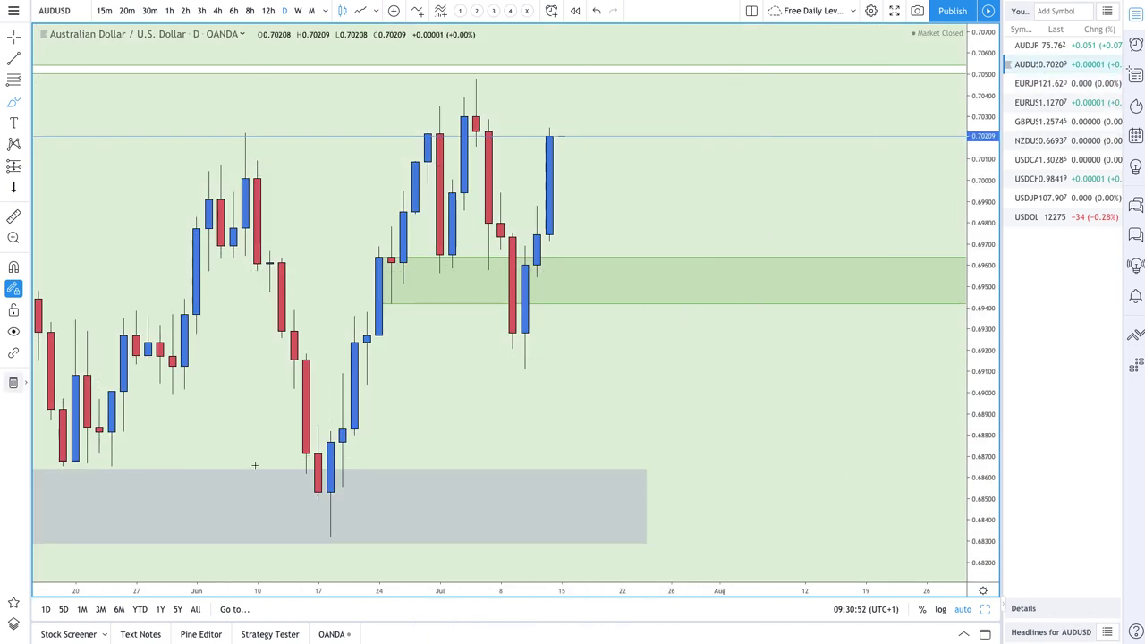
# Step: Clear the existing AUDUSD drawings and add two supply zones, spanning 0.70715 to 0.70428 from 30 April and 0.70481 to 0.69935 from 4 July 2019
pyautogui.scroll(-5, 501, 519)
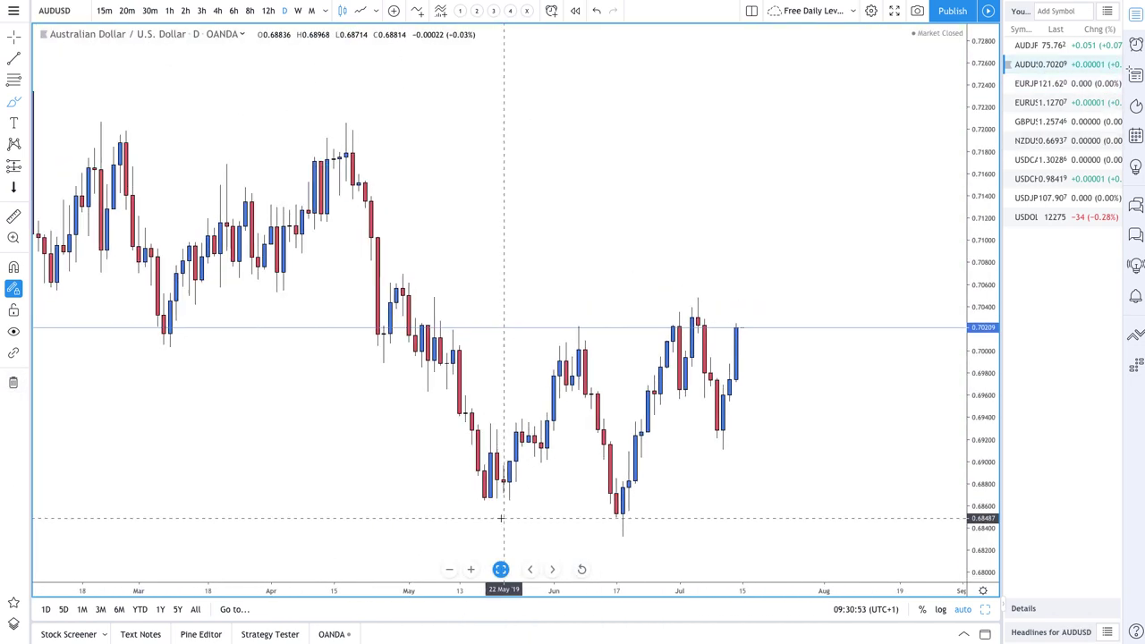
pyautogui.click(18, 84)
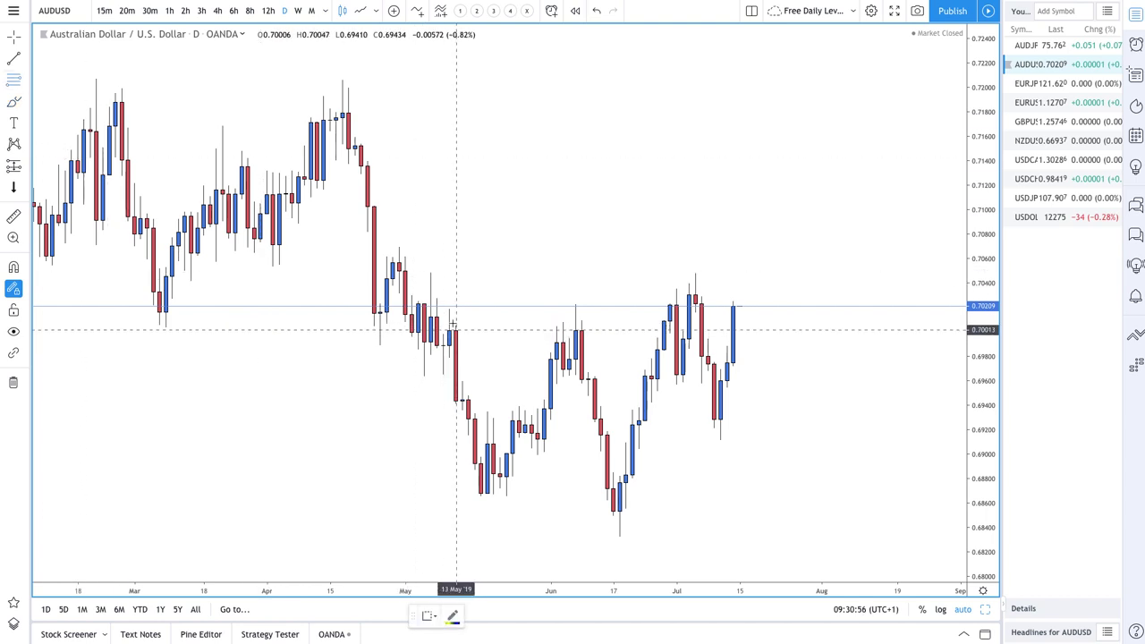
pyautogui.moveTo(392, 279); pyautogui.dragTo(399, 243)
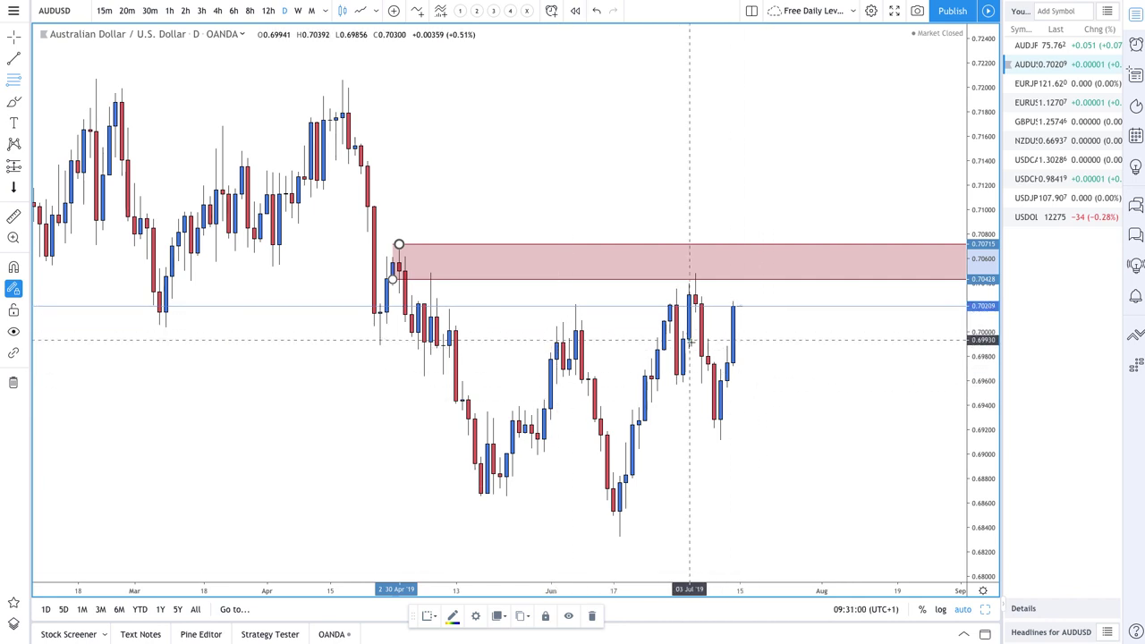
pyautogui.moveTo(688, 338); pyautogui.dragTo(695, 273)
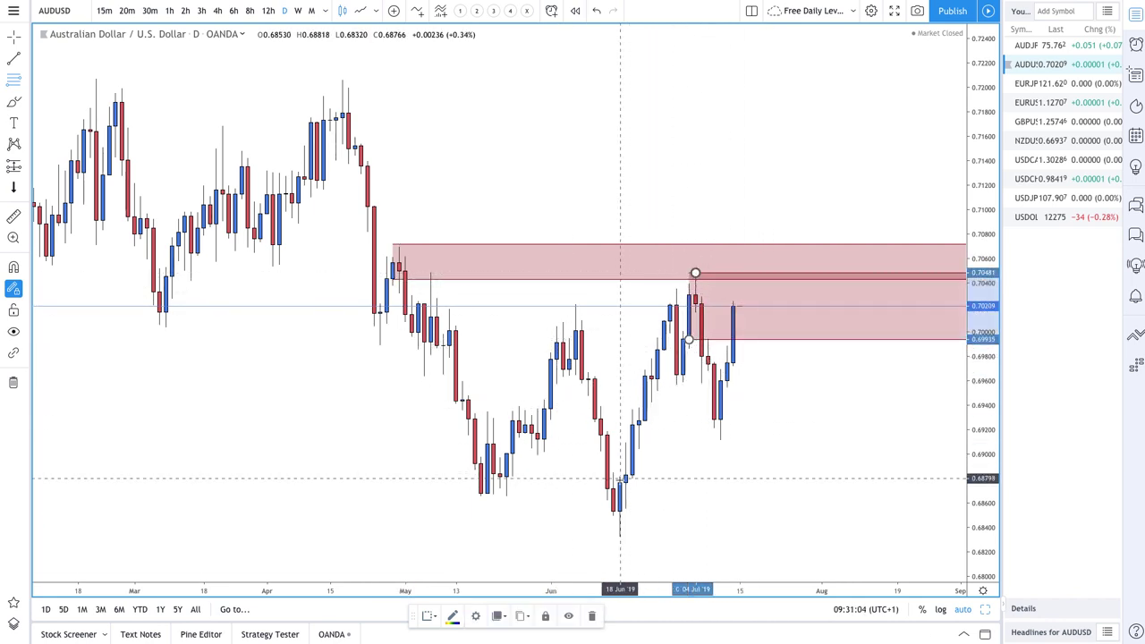
# Step: Draw two AUDUSD demand zones spanning 0.68725 to 0.68320 from 18 June and 0.69735 to 0.69122 from 10 July 2019, using the Demand Zone template
pyautogui.moveTo(613, 487); pyautogui.dragTo(619, 537)
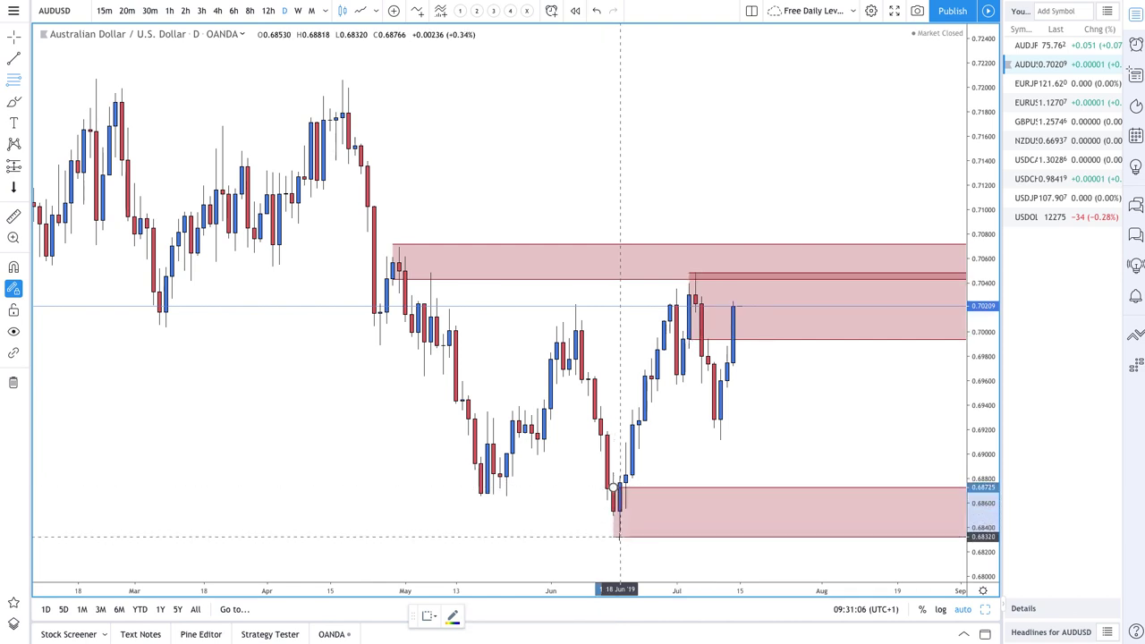
pyautogui.click(426, 619)
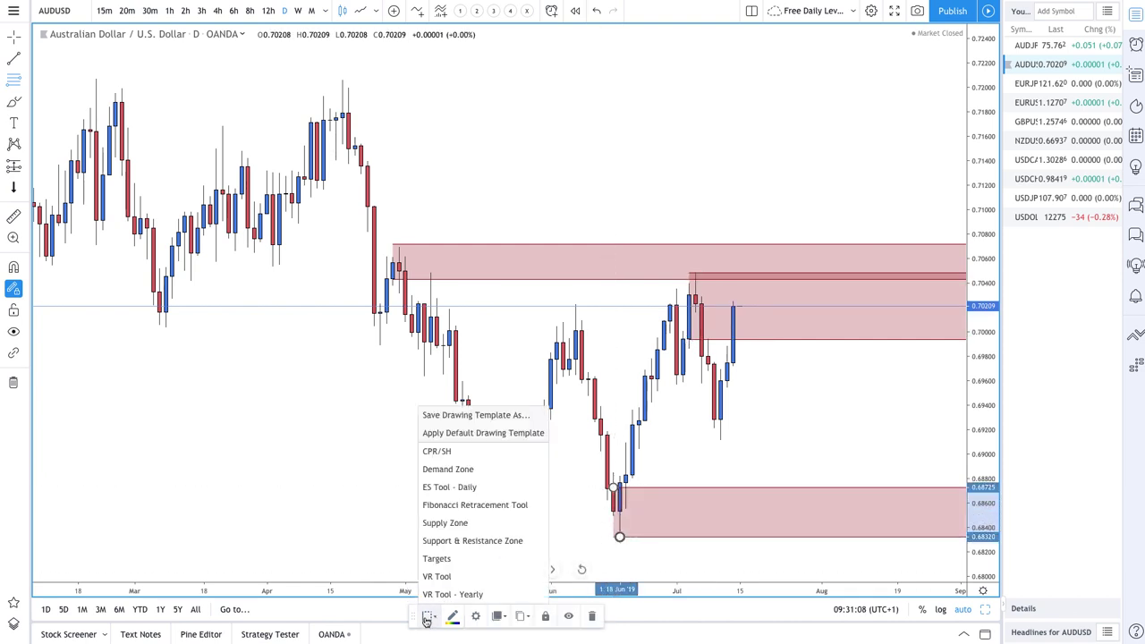
pyautogui.click(460, 471)
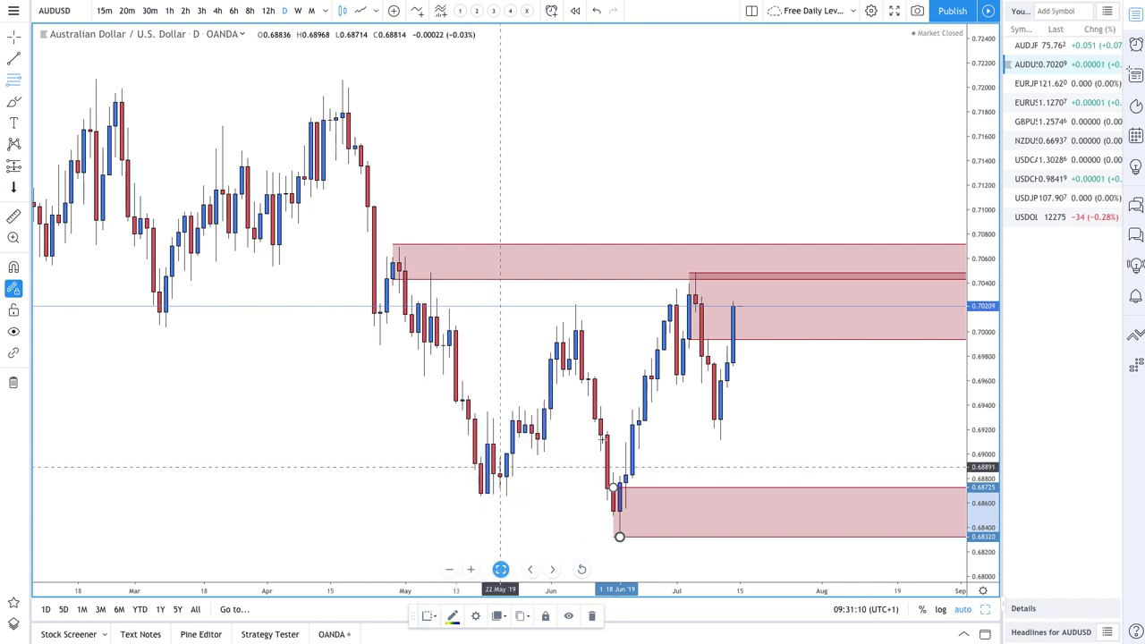
pyautogui.scroll(5, 631, 414)
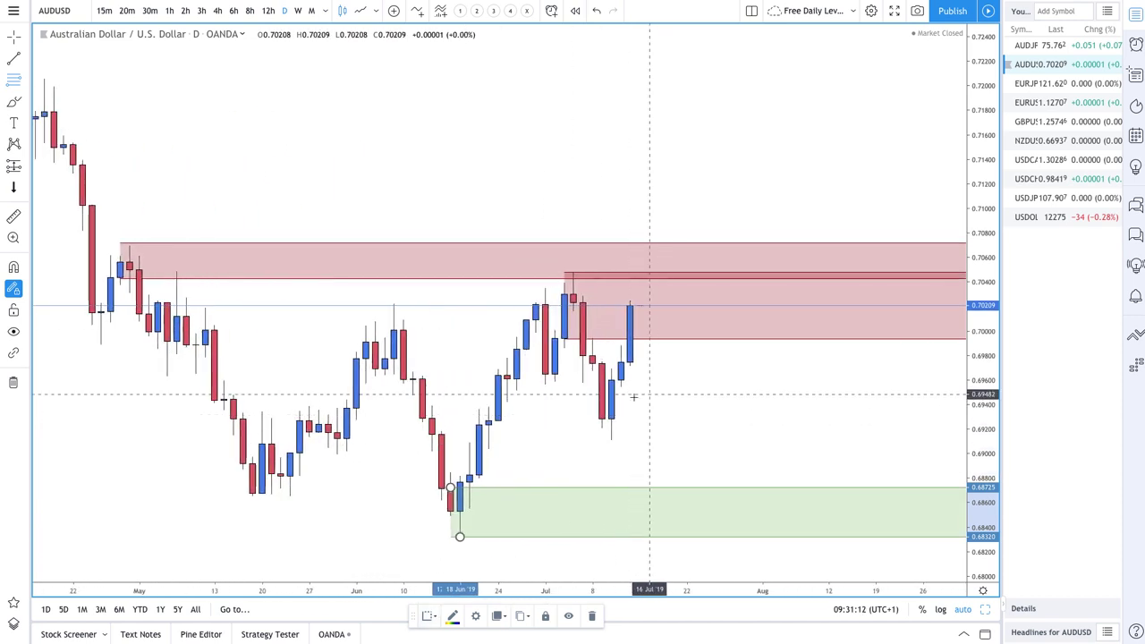
pyautogui.click(602, 363)
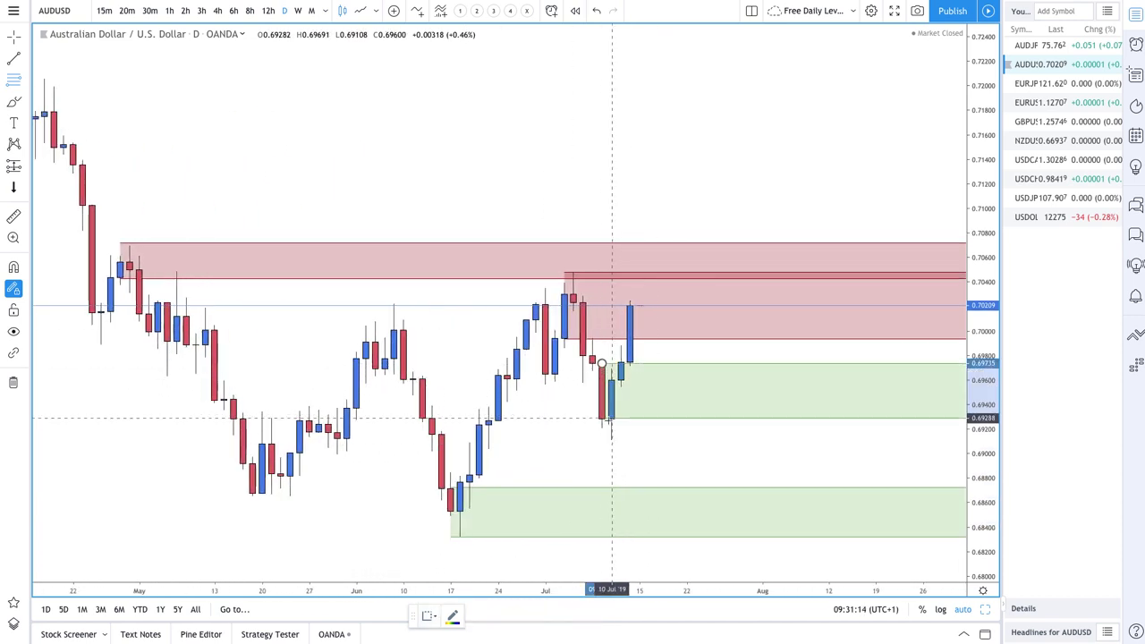
pyautogui.click(611, 438)
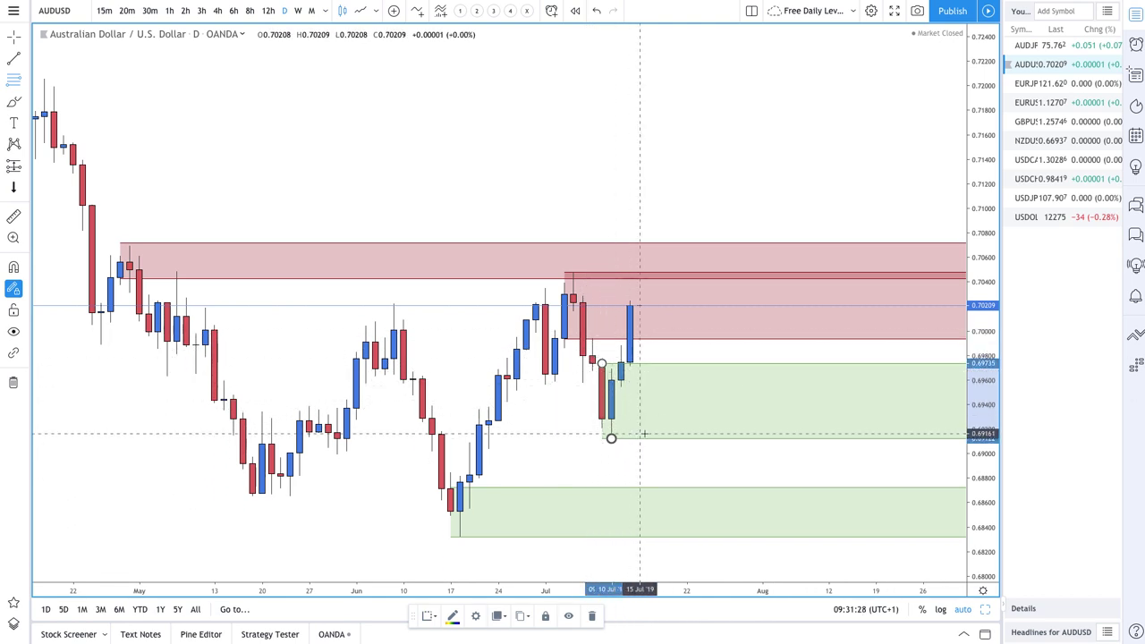
# Step: Brush two projected AUDUSD paths from the last candle, one dipping into the upper demand zone and rebounding, the other rising into the supply zones and falling
pyautogui.moveTo(695, 442); pyautogui.dragTo(485, 320)
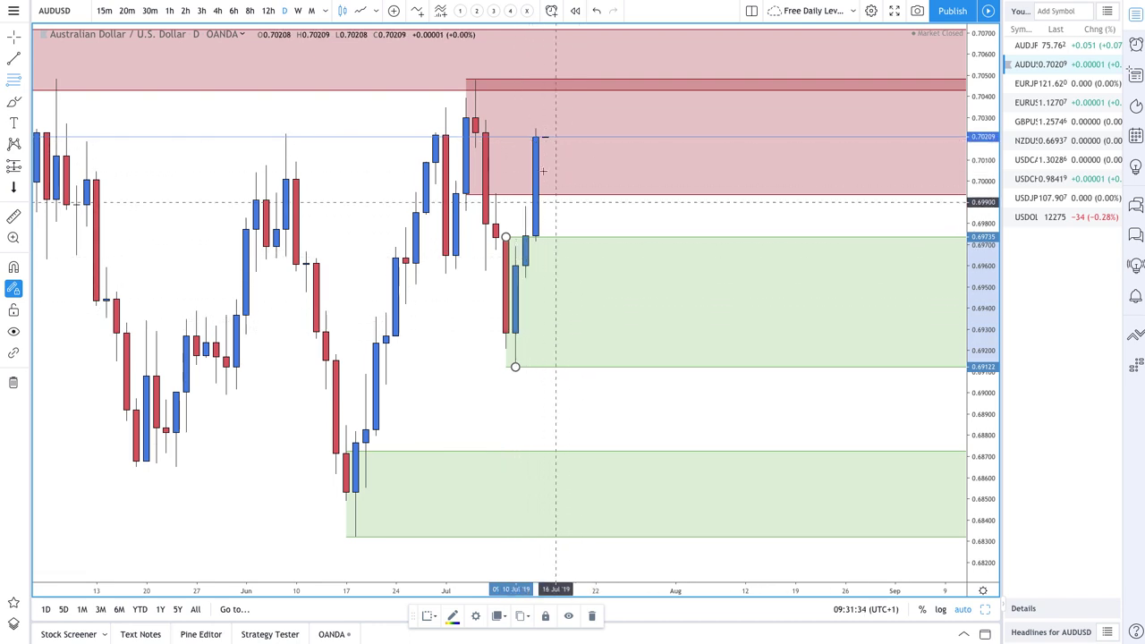
pyautogui.scroll(-3, 554, 325)
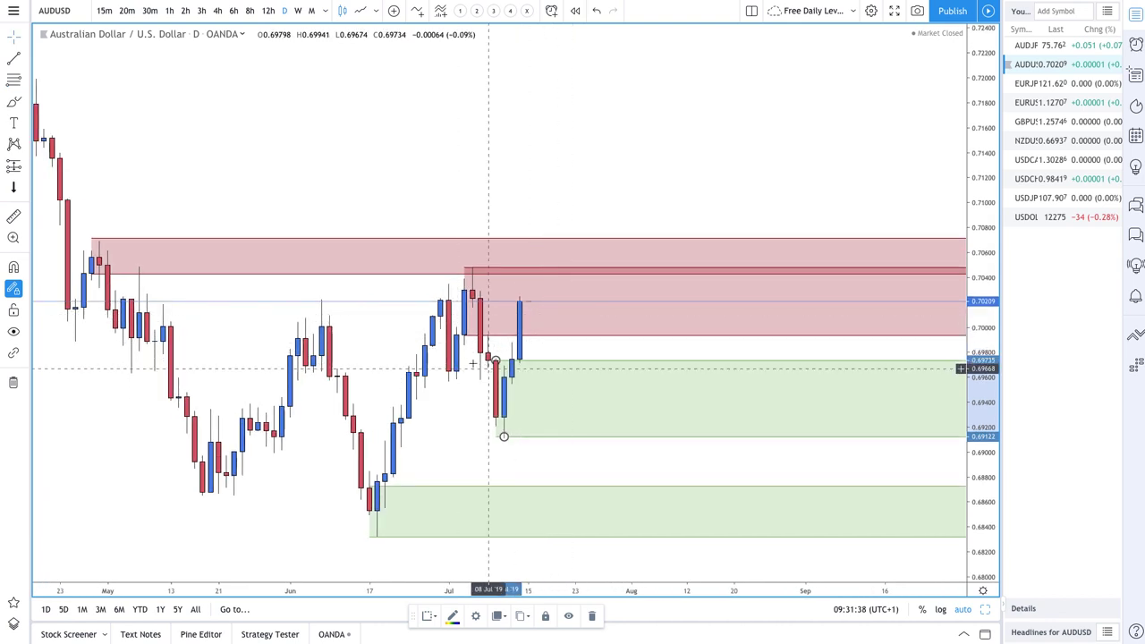
pyautogui.click(10, 102)
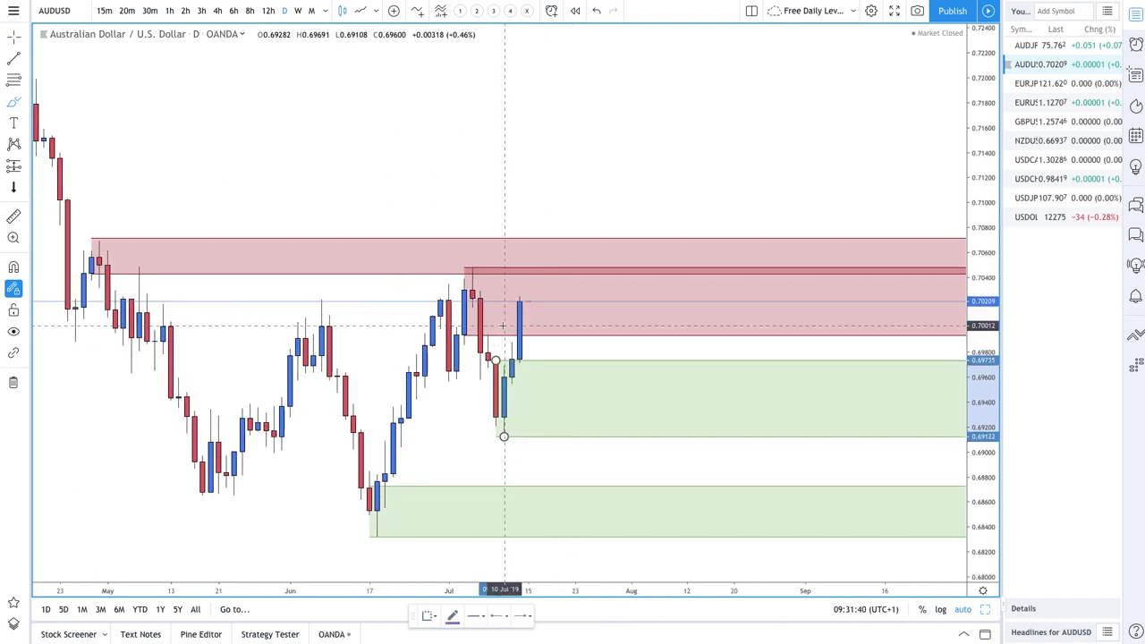
pyautogui.moveTo(561, 354)
pyautogui.mouseDown()
pyautogui.moveTo(572, 421)
pyautogui.moveTo(631, 397)
pyautogui.mouseUp()
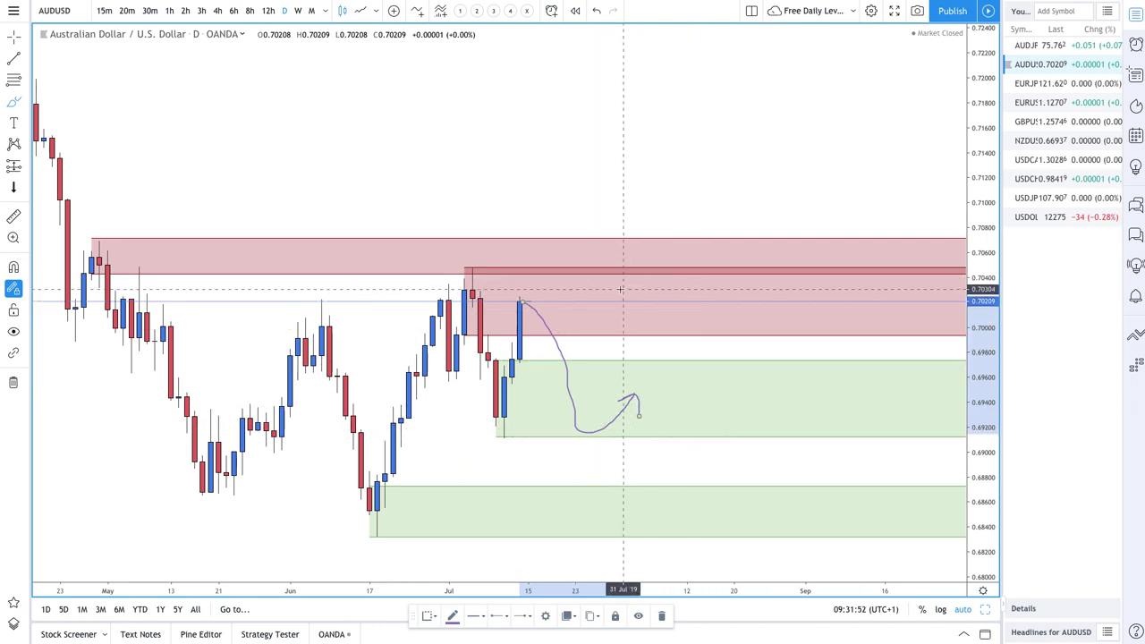
pyautogui.scroll(-2, 617, 297)
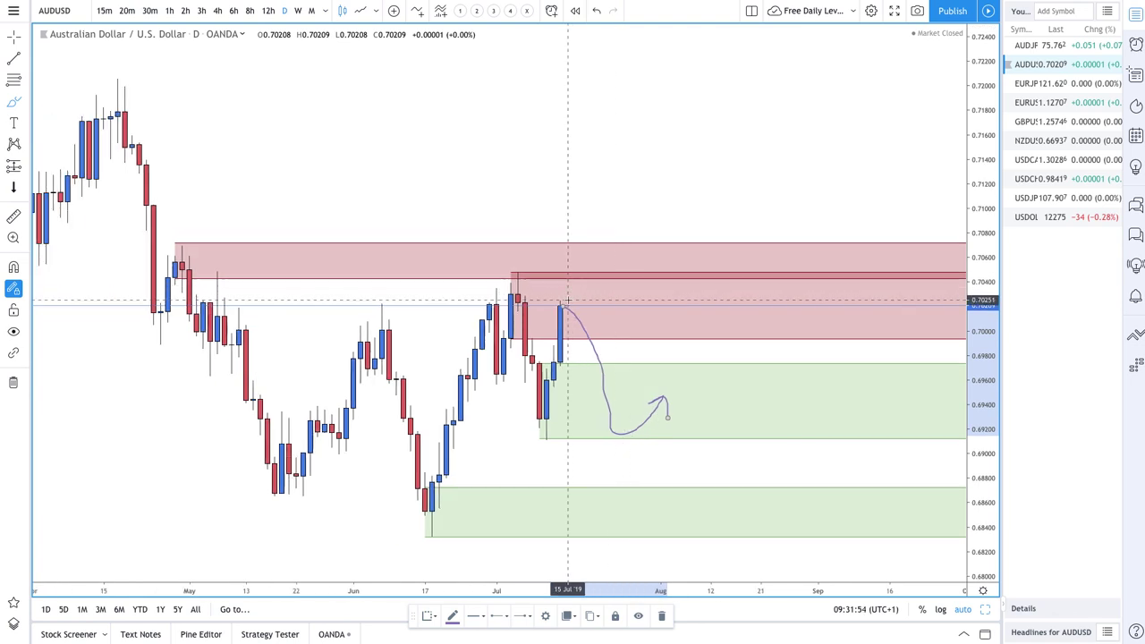
pyautogui.moveTo(562, 304)
pyautogui.mouseDown()
pyautogui.moveTo(605, 250)
pyautogui.moveTo(644, 256)
pyautogui.moveTo(677, 291)
pyautogui.moveTo(682, 275)
pyautogui.mouseUp()
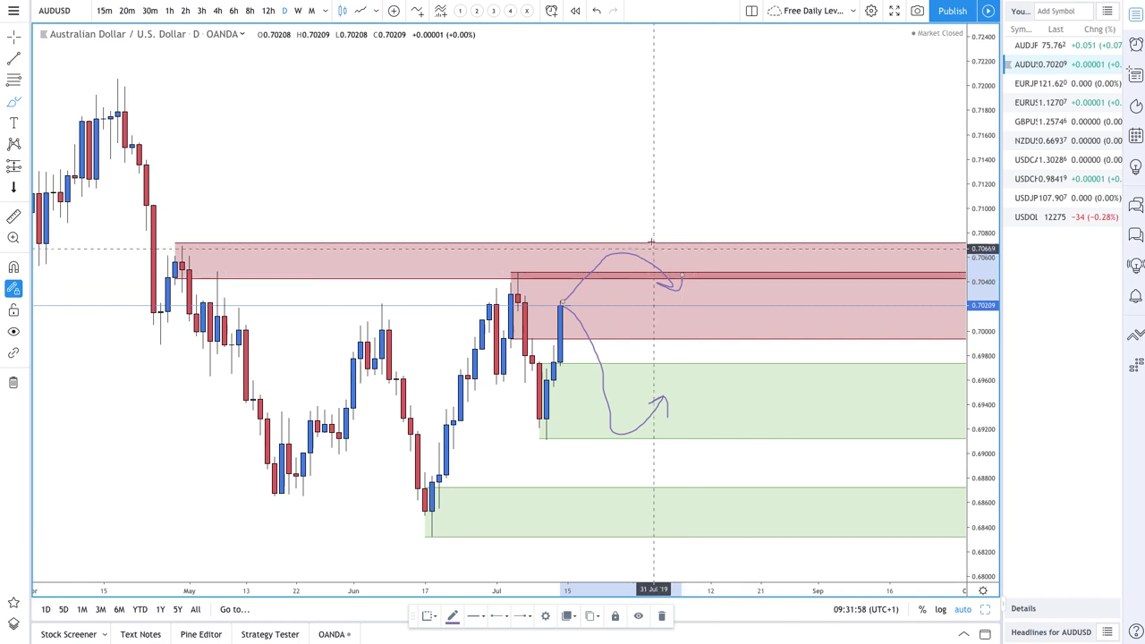
# Step: Draw an AUDUSD supply zone at the 17 April 2019 high, spanning 0.72055 to 0.71496, and apply the Supply Zone template
pyautogui.scroll(-1, 640, 250)
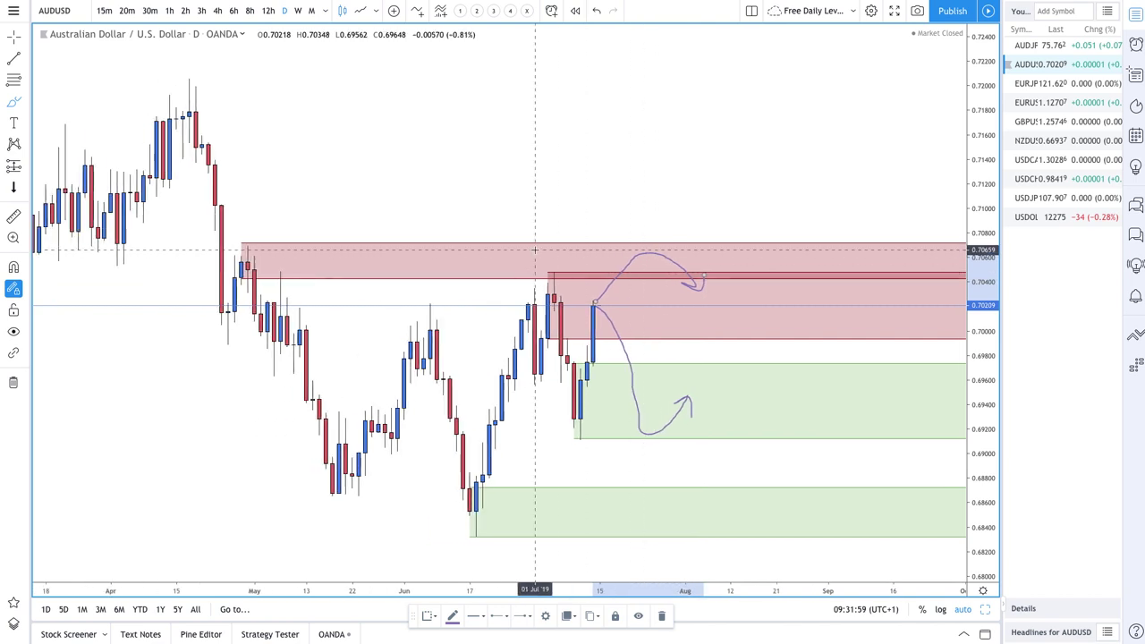
pyautogui.click(12, 83)
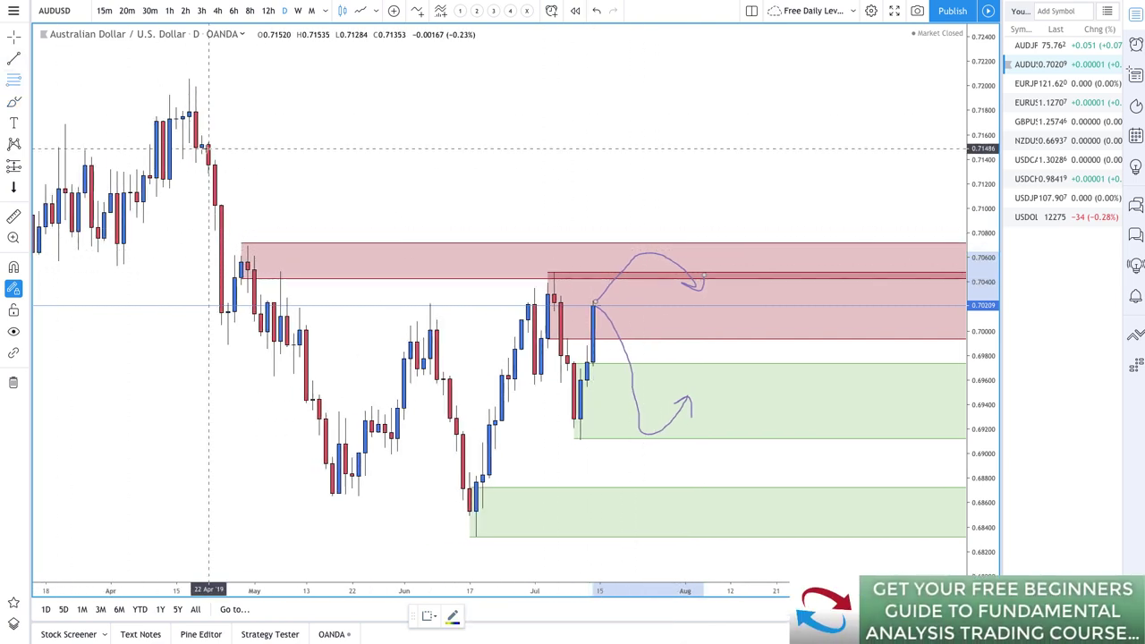
pyautogui.click(203, 145)
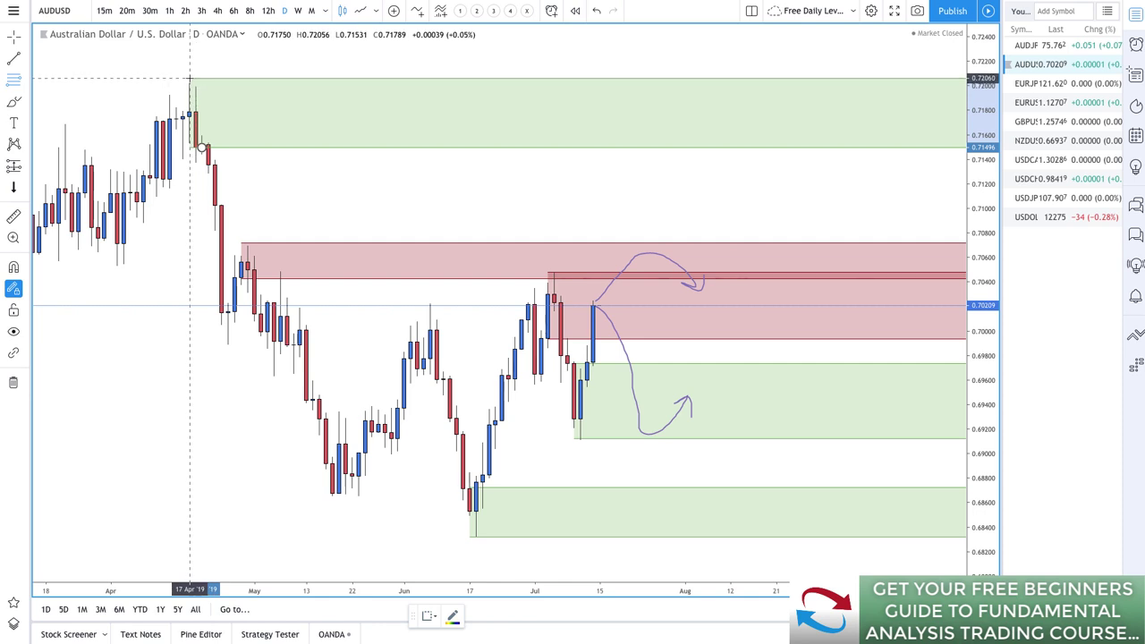
pyautogui.click(189, 79)
pyautogui.click(428, 615)
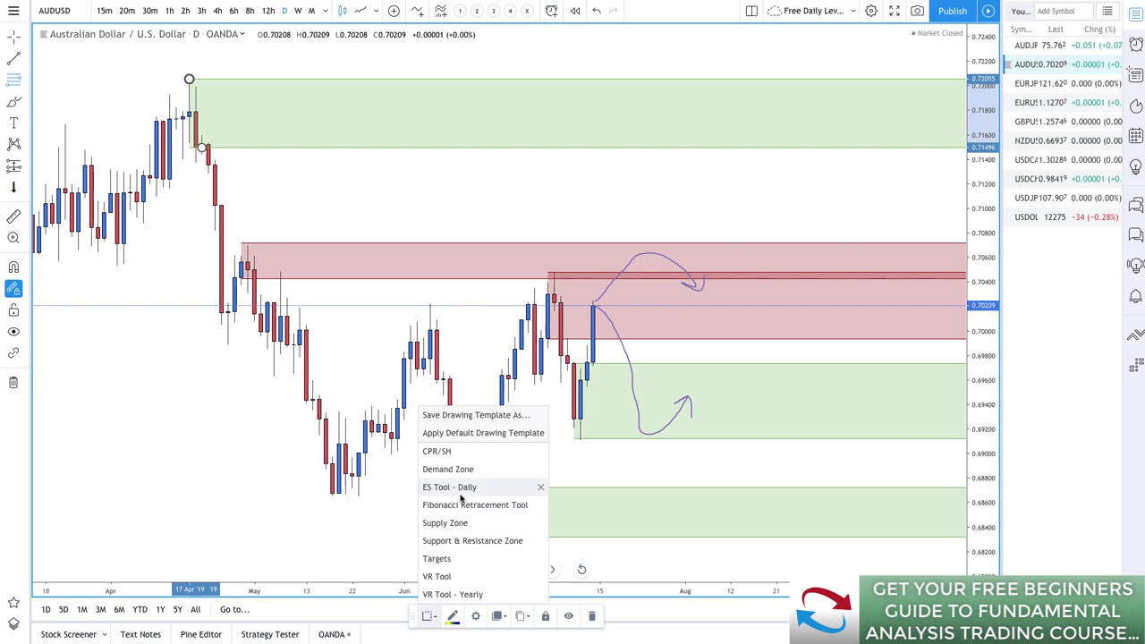
pyautogui.click(445, 522)
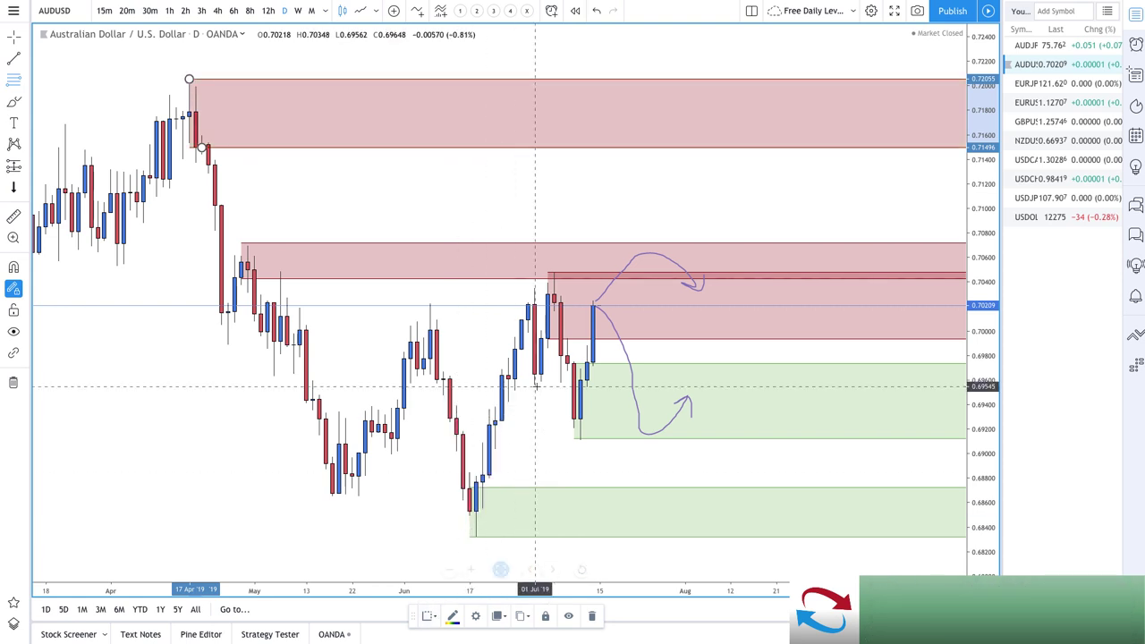
pyautogui.scroll(-1, 536, 387)
pyautogui.scroll(2, 536, 387)
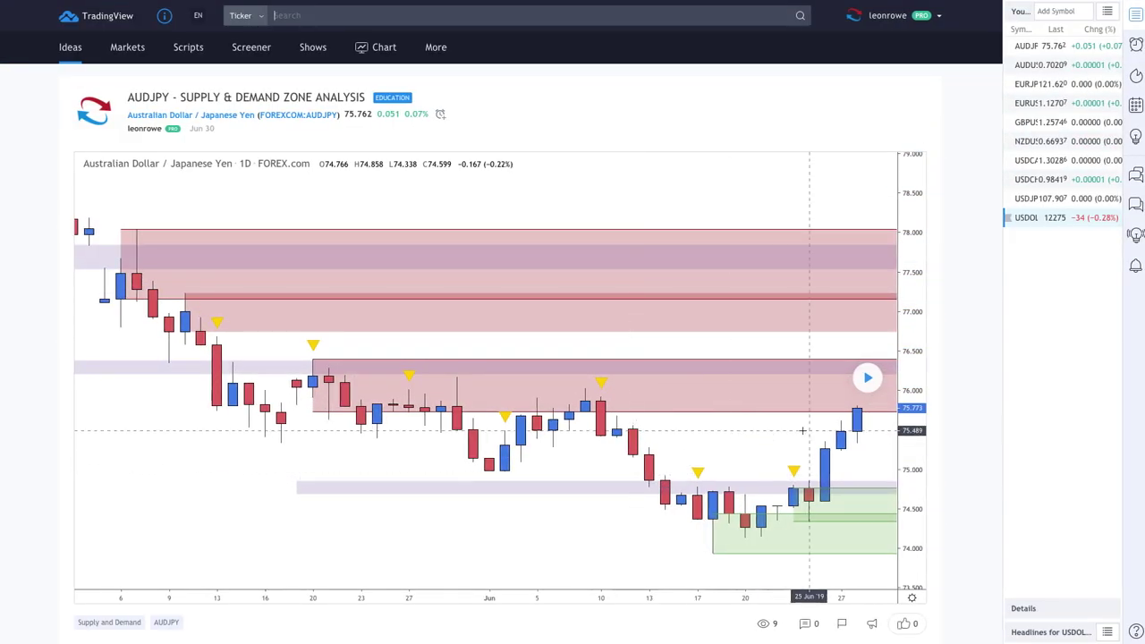
# Step: Play the published AUDJPY supply and demand zone analysis, and load the AUDJPY daily chart from the watchlist
pyautogui.click(866, 377)
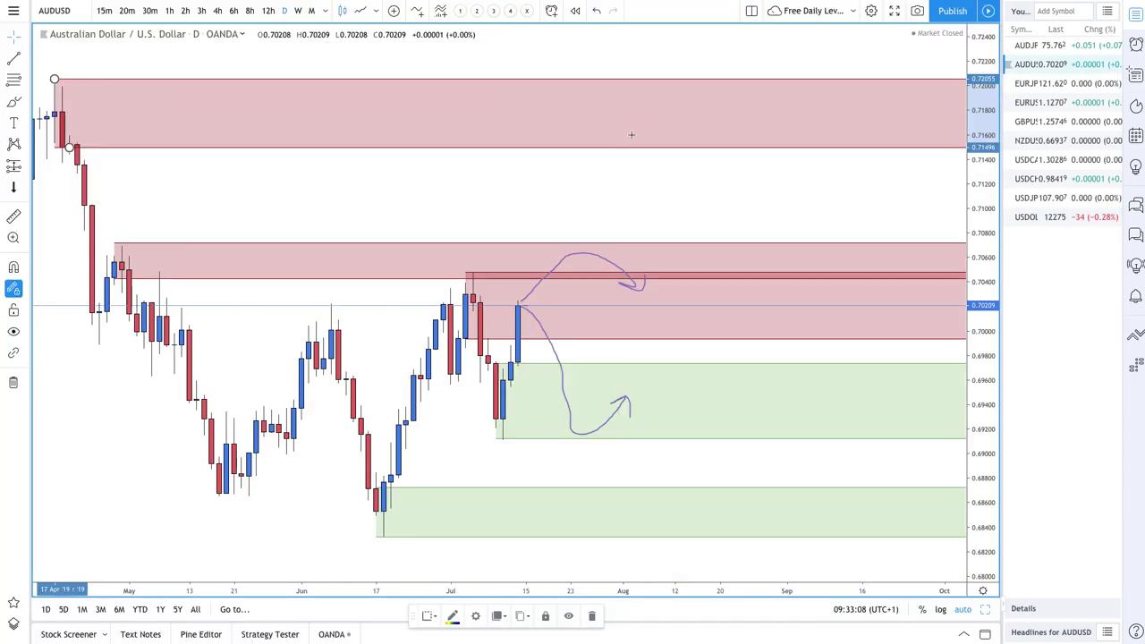
pyautogui.click(1035, 45)
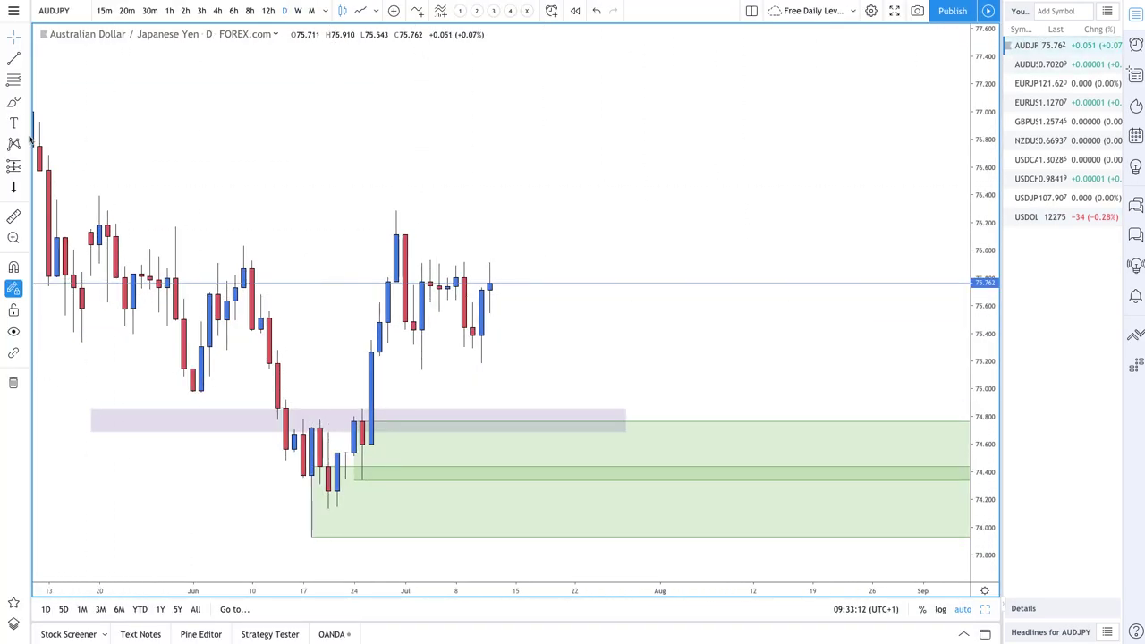
# Step: Draw three AUDJPY supply zones at the May and July 2019 highs, spanning 76.404 to 76.034, 76.278 to 75.768, and 77.246 to 76.737
pyautogui.scroll(-2, 343, 332)
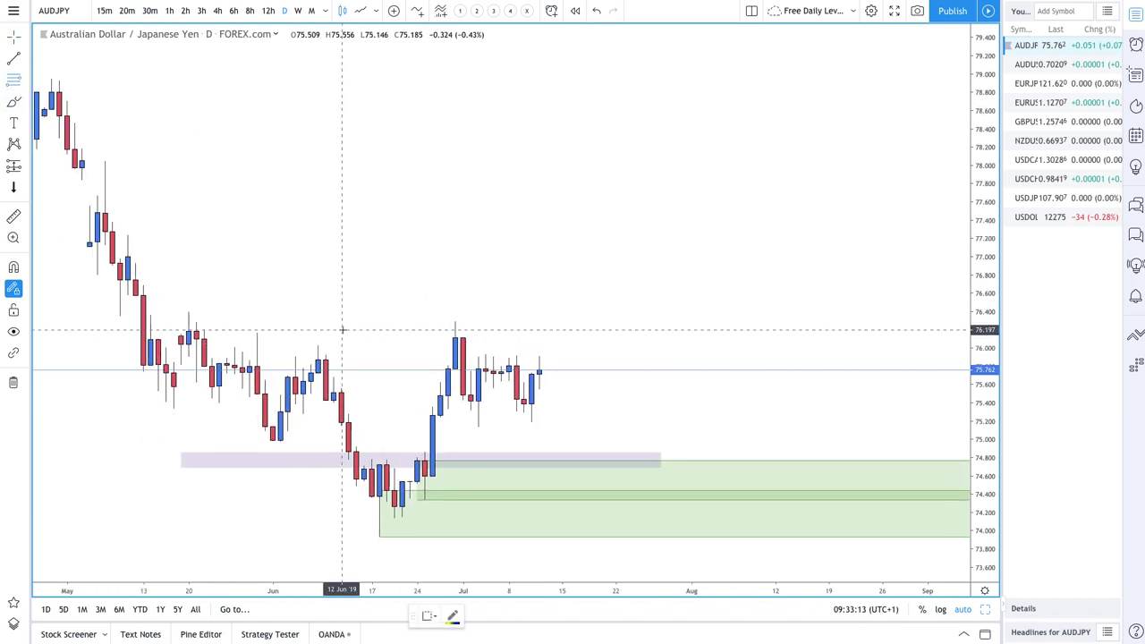
pyautogui.click(208, 374)
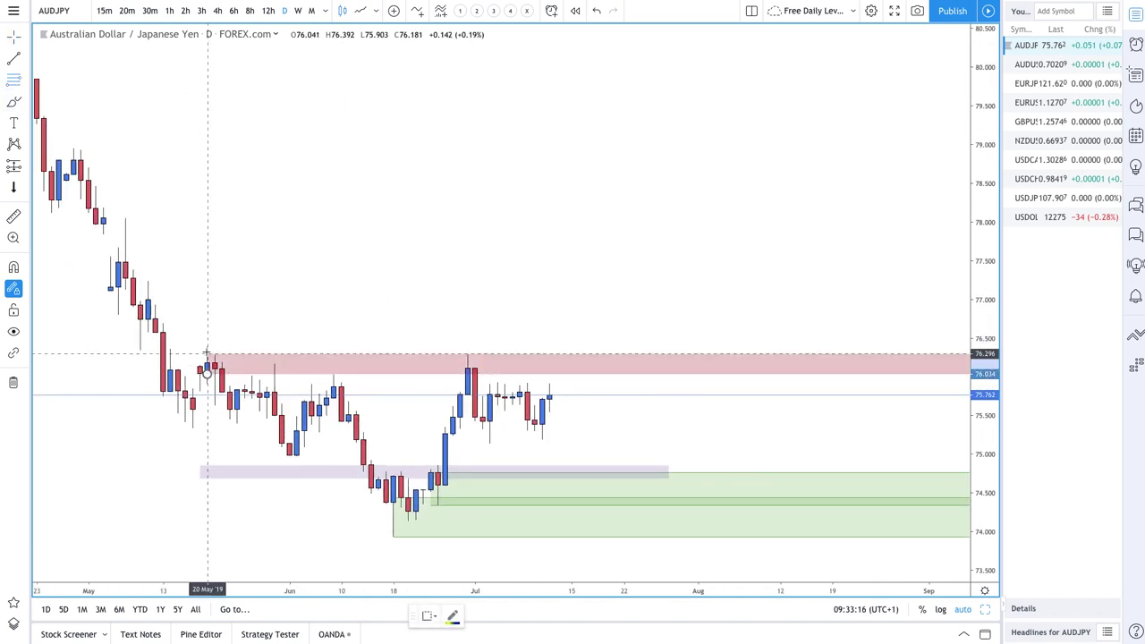
pyautogui.click(215, 344)
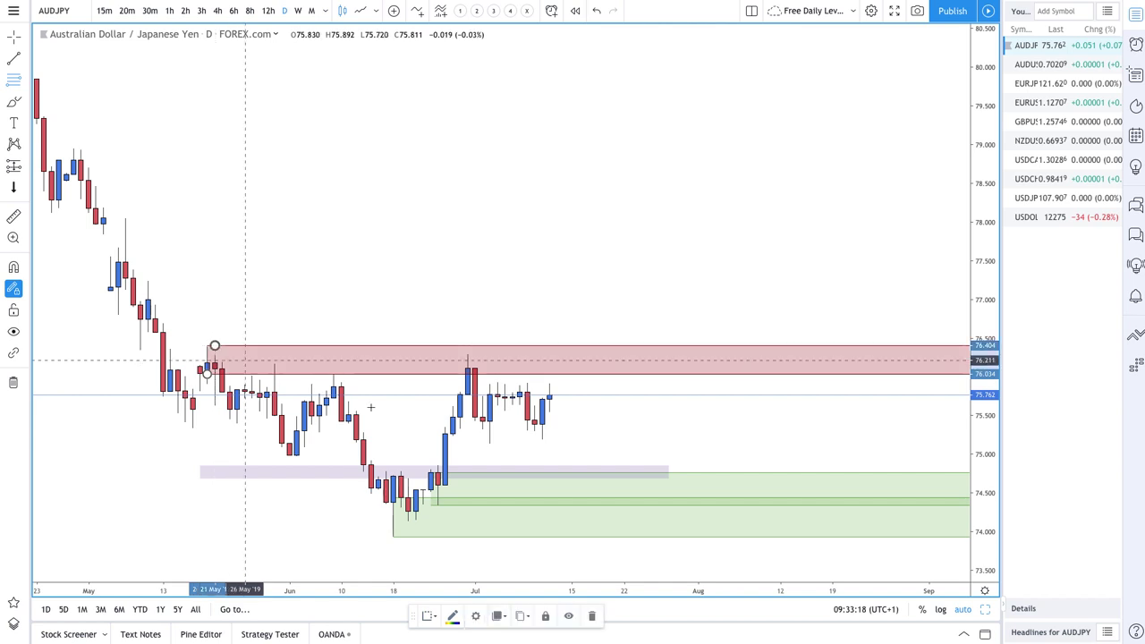
pyautogui.scroll(1, 626, 434)
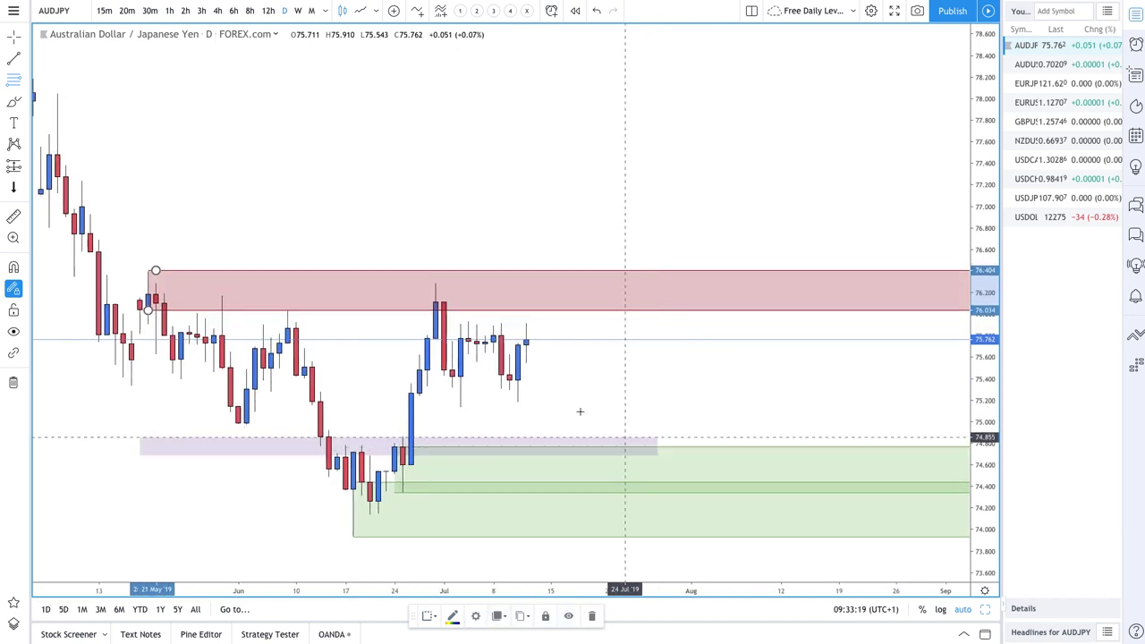
pyautogui.click(436, 338)
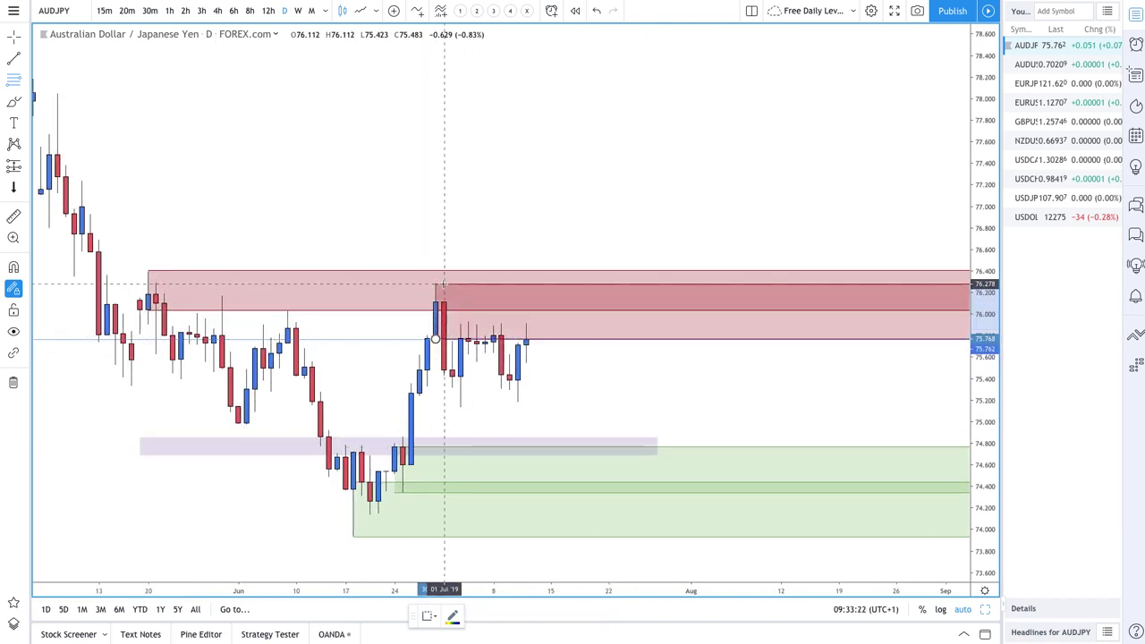
pyautogui.click(444, 285)
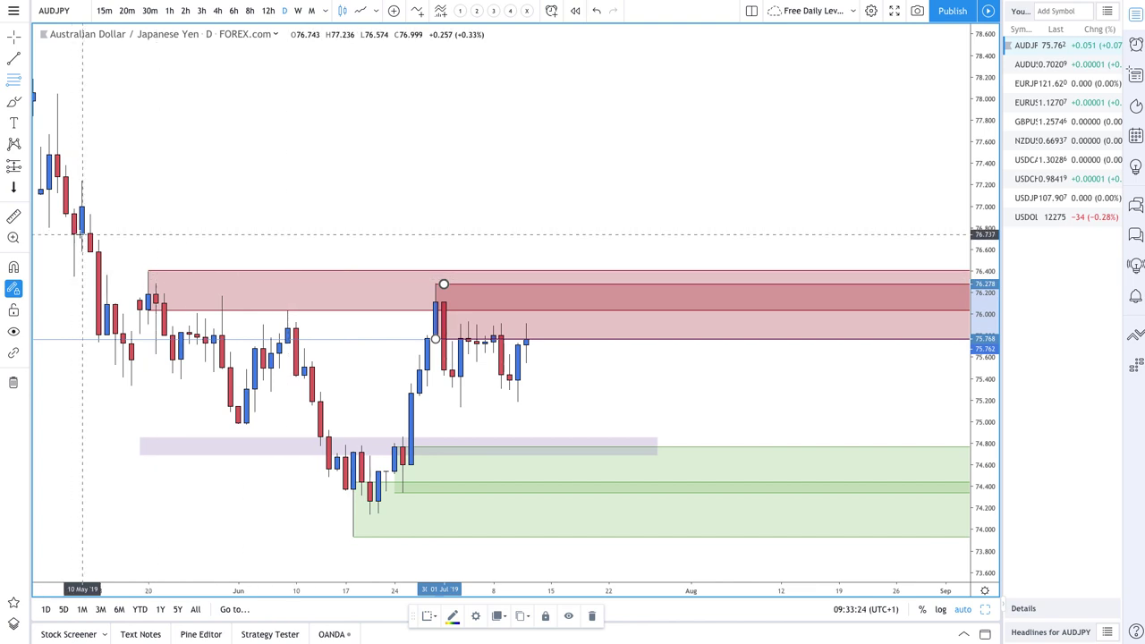
pyautogui.click(82, 234)
pyautogui.click(89, 179)
# Step: Brush two projected AUDJPY paths from the last candle, one rising into the supply zones and turning down, the other falling into the demand zone and rebounding
pyautogui.scroll(1, 462, 359)
pyautogui.scroll(2, 462, 359)
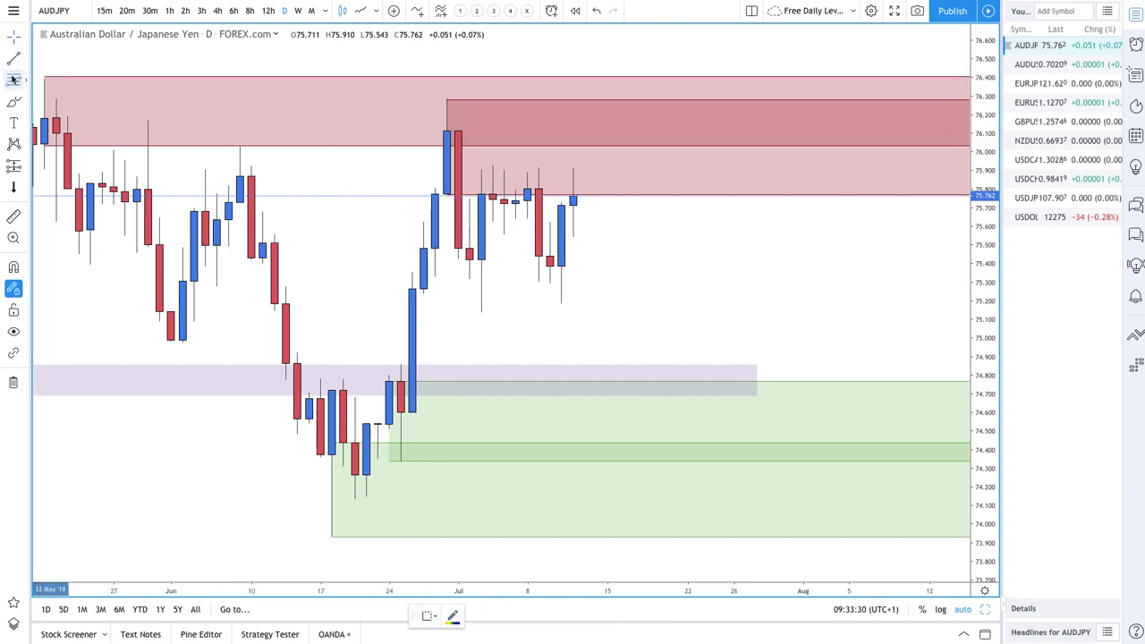
pyautogui.click(15, 106)
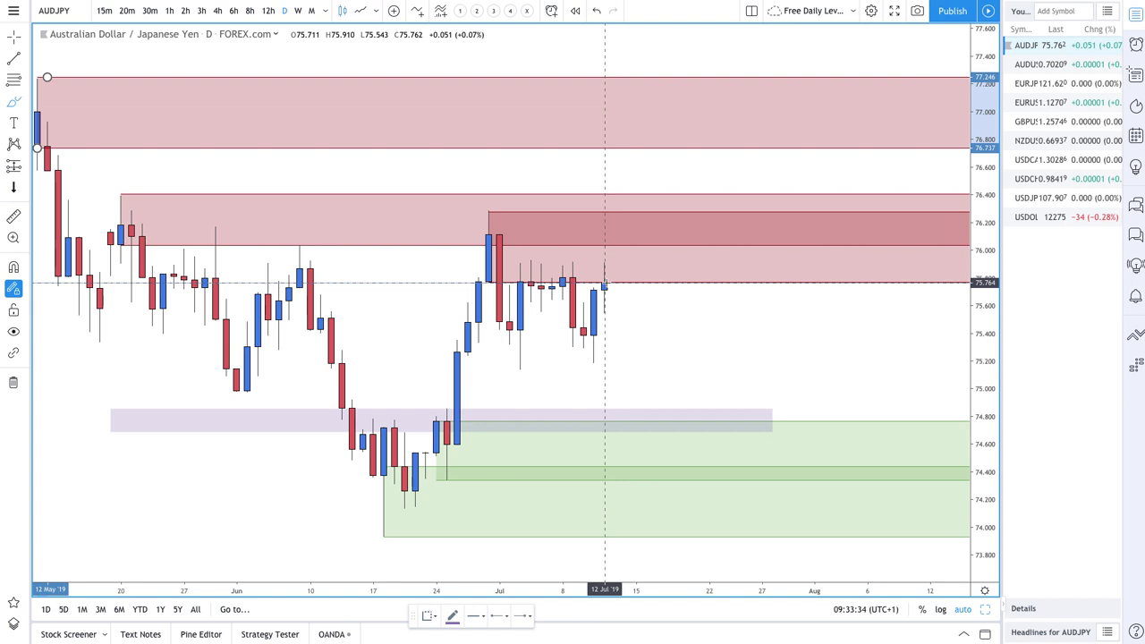
pyautogui.moveTo(604, 284)
pyautogui.mouseDown()
pyautogui.moveTo(645, 220)
pyautogui.moveTo(710, 232)
pyautogui.mouseUp()
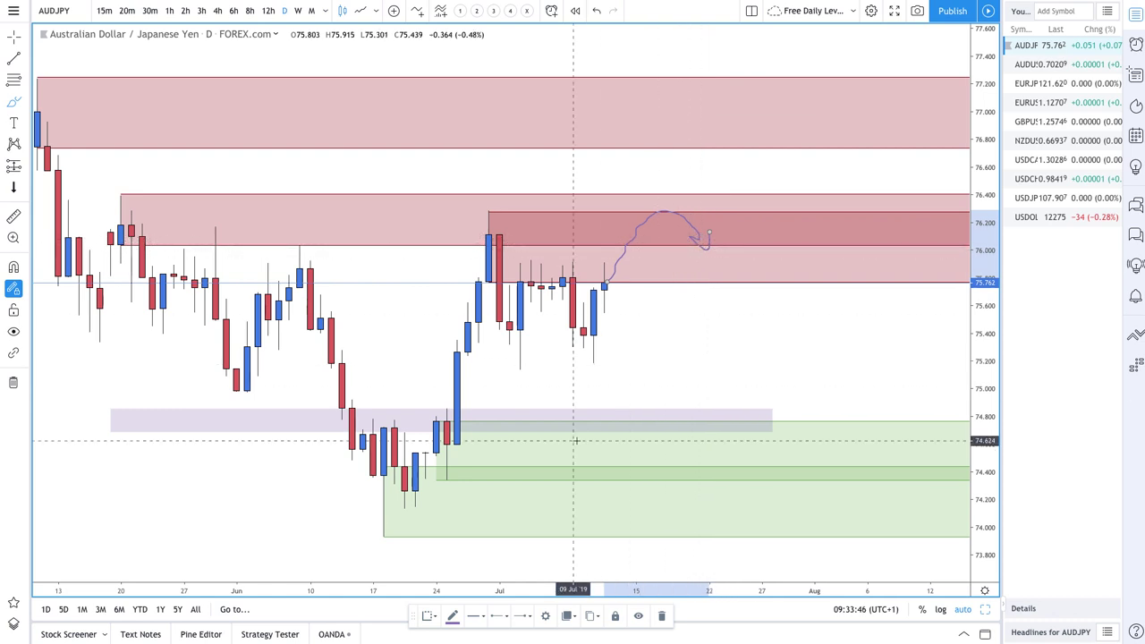
pyautogui.moveTo(605, 288)
pyautogui.mouseDown()
pyautogui.moveTo(633, 415)
pyautogui.moveTo(670, 443)
pyautogui.moveTo(726, 391)
pyautogui.moveTo(730, 424)
pyautogui.mouseUp()
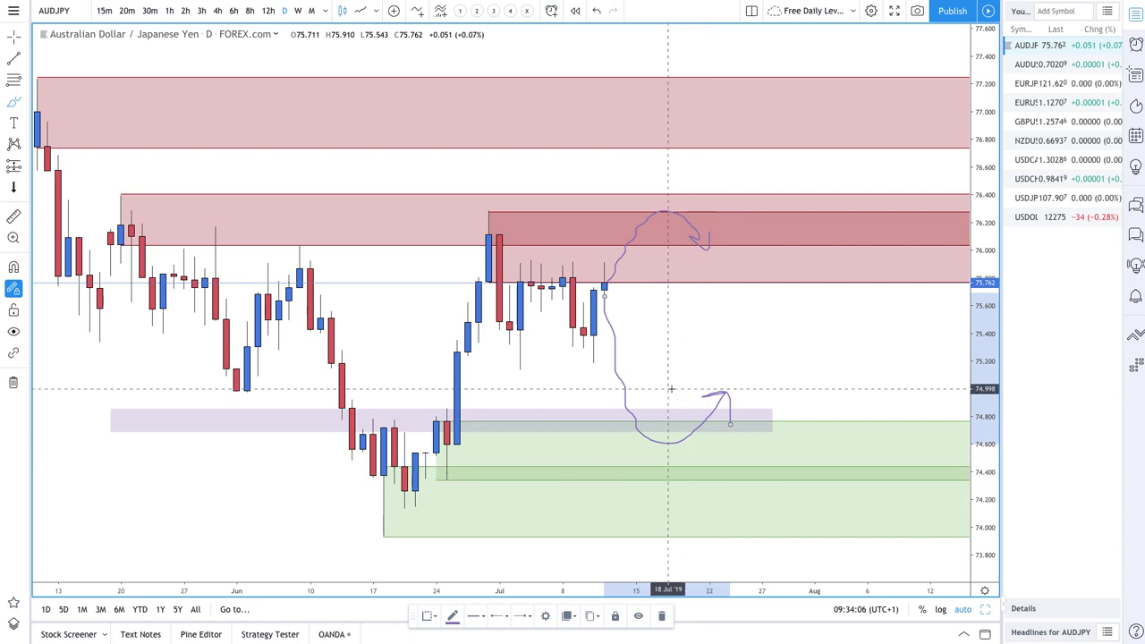
# Step: Draw a horizontal rectangle across the AUDJPY supply zones from 7 May to 30 July 2019, spanning 76.304 to 76.155
pyautogui.scroll(-1, 639, 367)
pyautogui.scroll(-1, 639, 367)
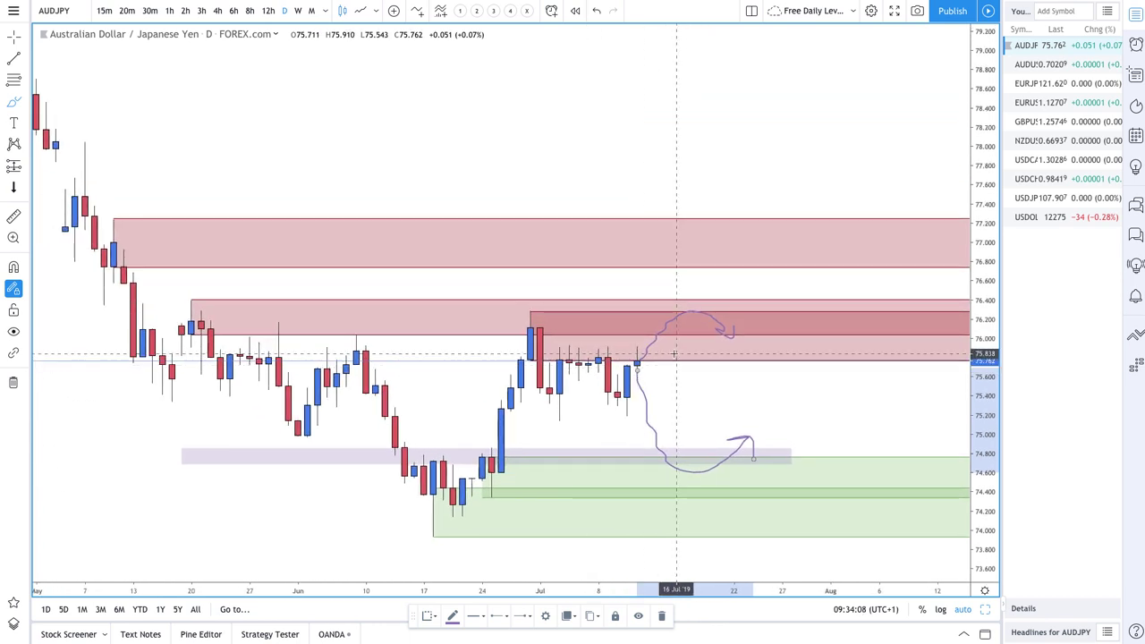
pyautogui.click(26, 105)
pyautogui.click(61, 123)
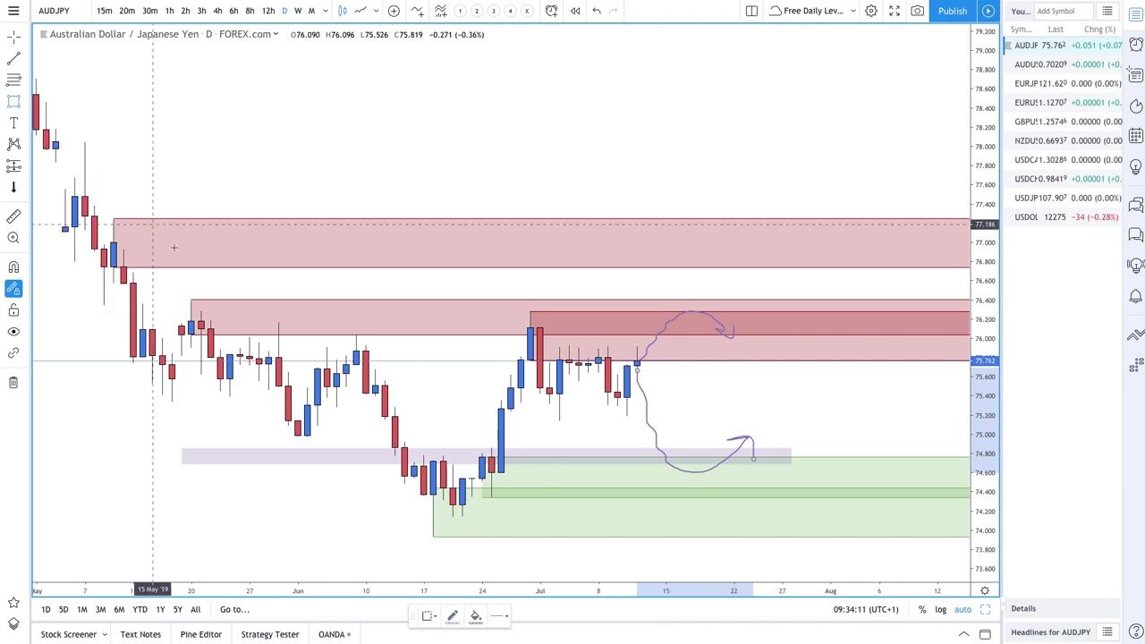
pyautogui.click(83, 309)
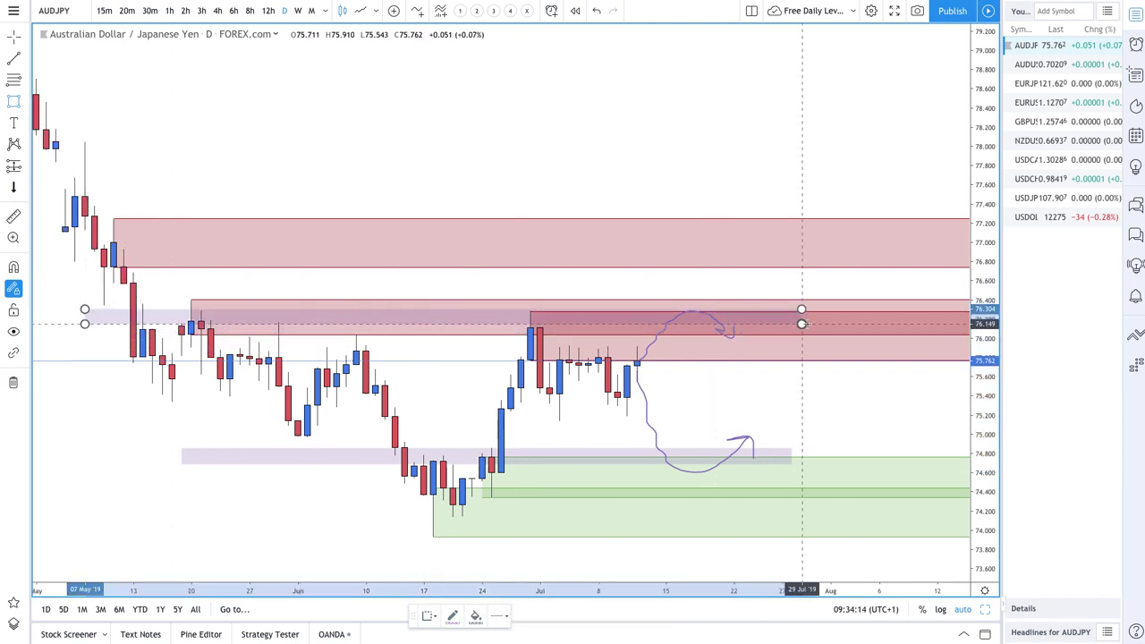
pyautogui.click(810, 323)
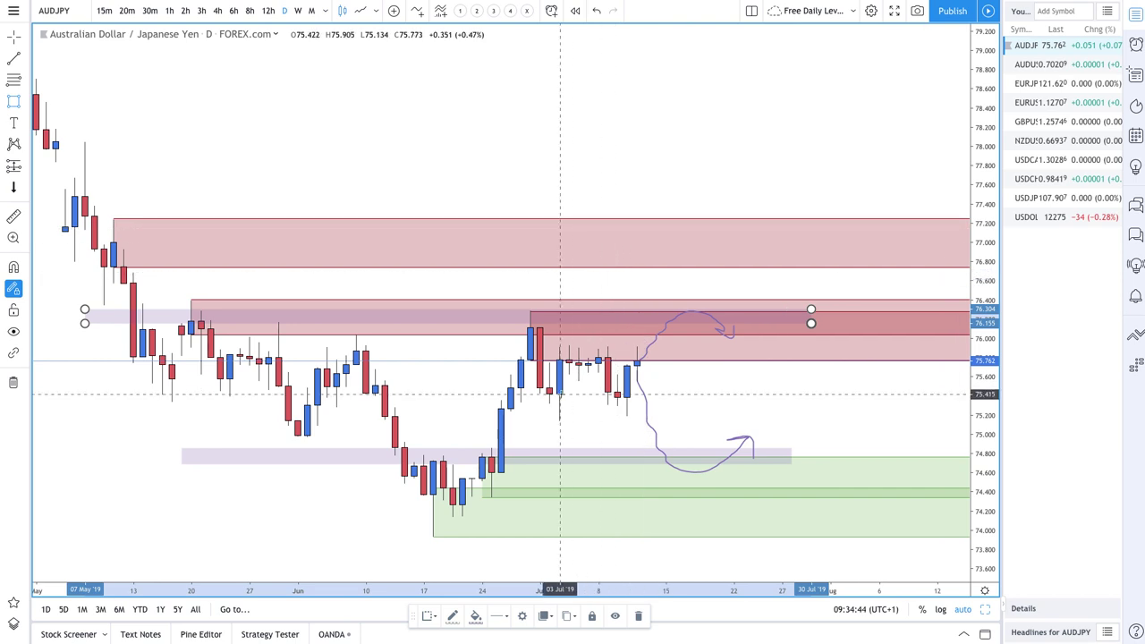
pyautogui.scroll(5, 560, 394)
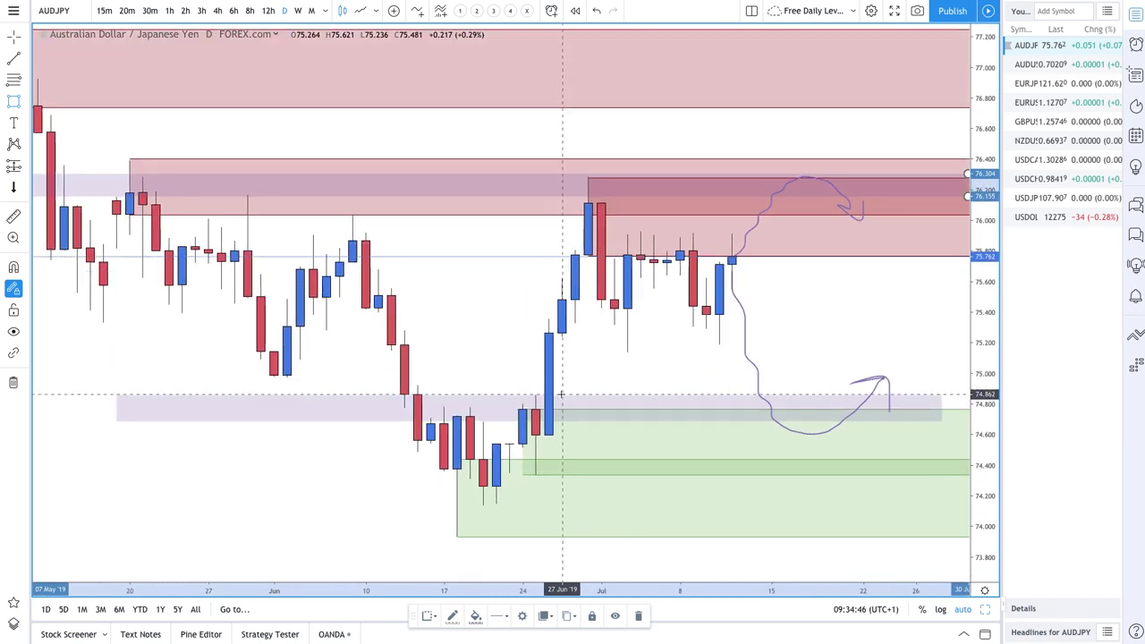